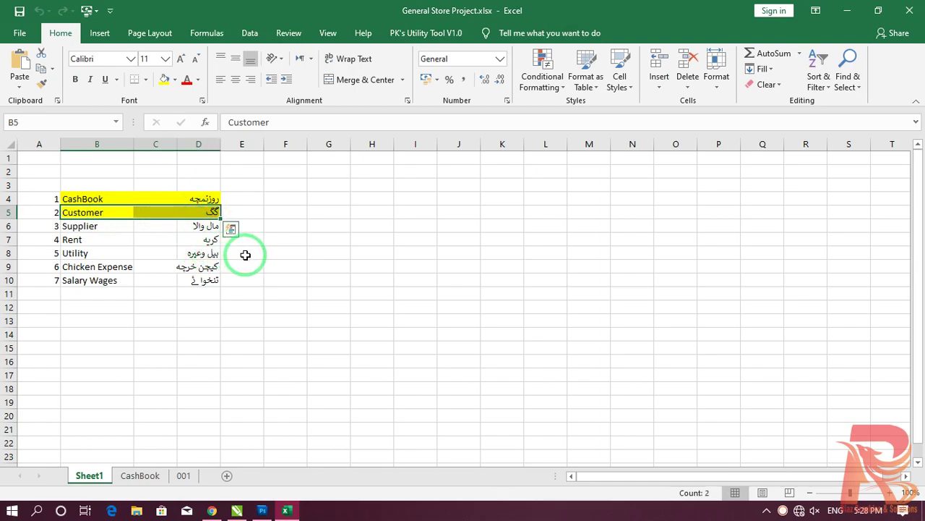
Step: Make the Cname, Phone and Address labels in A1:A3 of sheet 001 bold
{"action": "left_click", "coordinate": [226, 210]}
{"action": "left_click_drag", "start_coordinate": [97, 213], "coordinate": [194, 212]}
{"action": "left_click", "coordinate": [140, 475]}
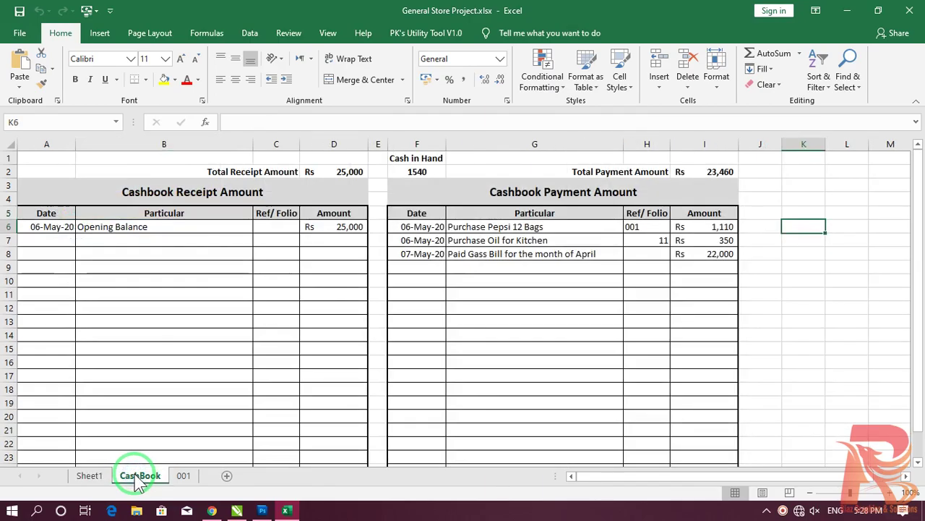
{"action": "left_click", "coordinate": [184, 477]}
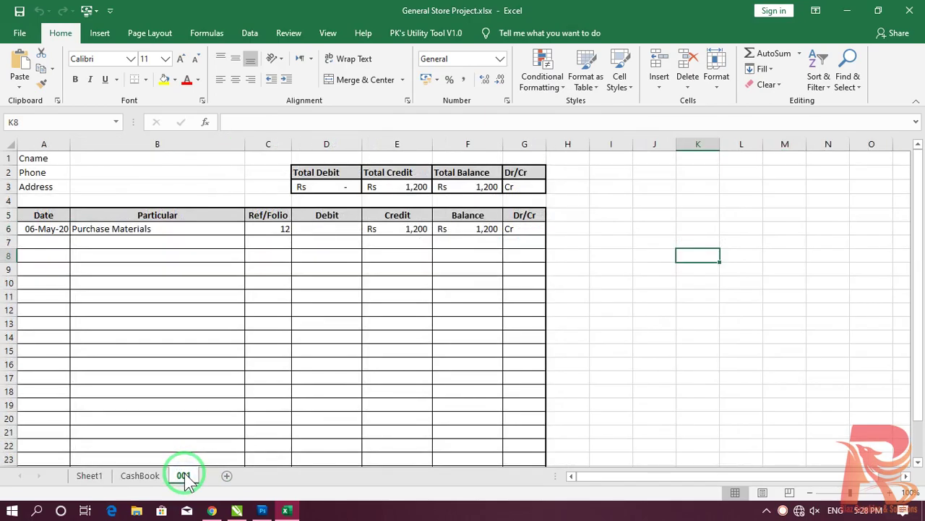
{"action": "left_click_drag", "start_coordinate": [35, 162], "coordinate": [35, 185]}
{"action": "left_click", "coordinate": [75, 77]}
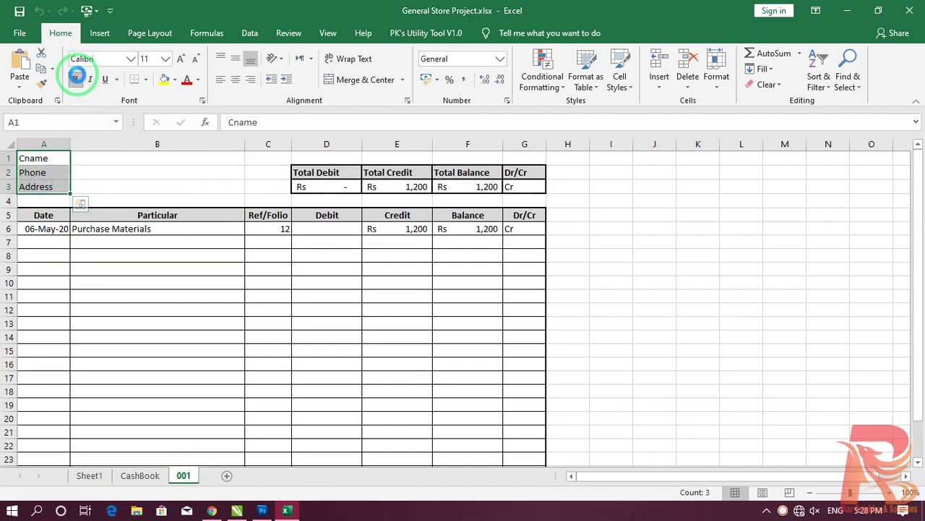
{"action": "left_click", "coordinate": [113, 255]}
{"action": "left_click", "coordinate": [124, 157]}
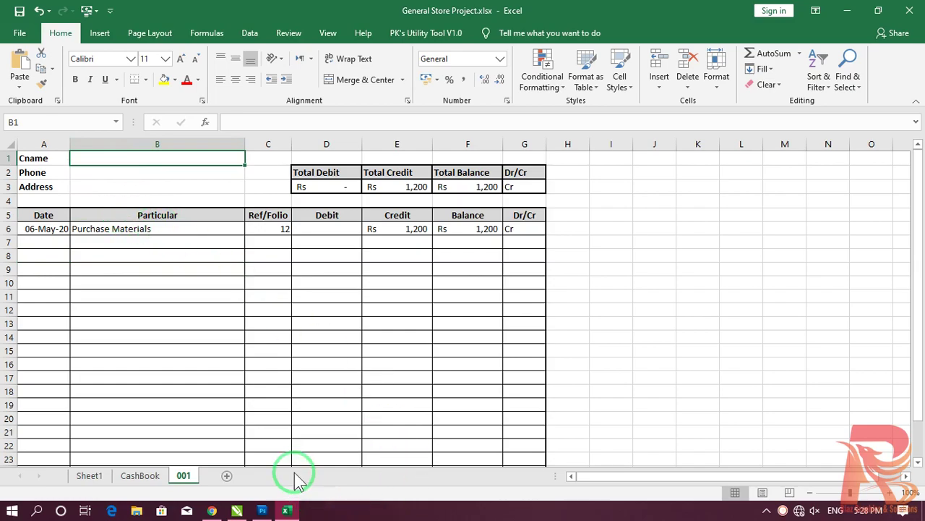
Step: Rename the sheet 001 as C1
{"action": "right_click", "coordinate": [184, 477]}
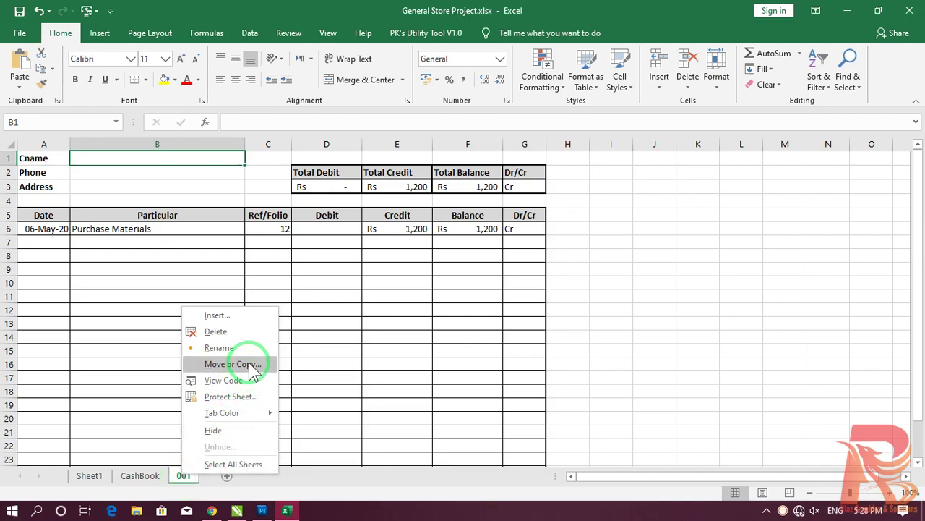
{"action": "double_click", "coordinate": [184, 477]}
{"action": "right_click", "coordinate": [184, 477]}
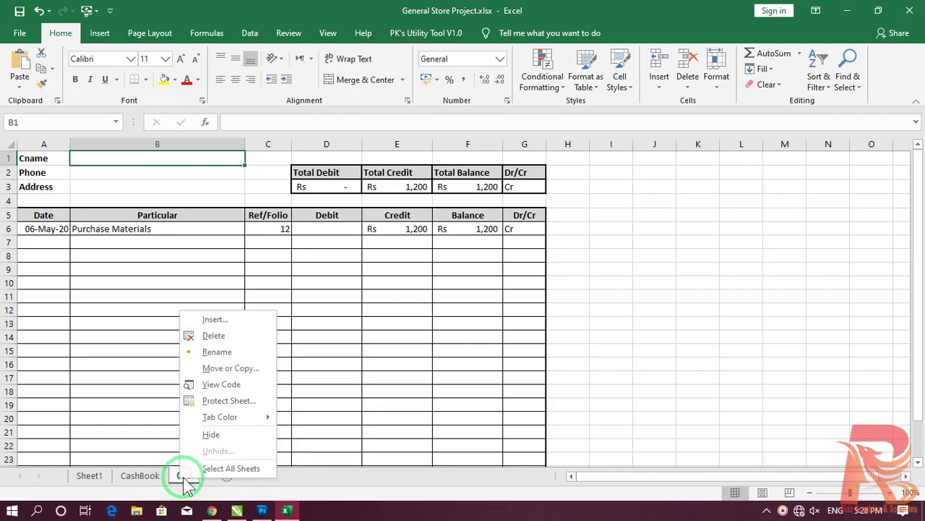
{"action": "left_click", "coordinate": [219, 352]}
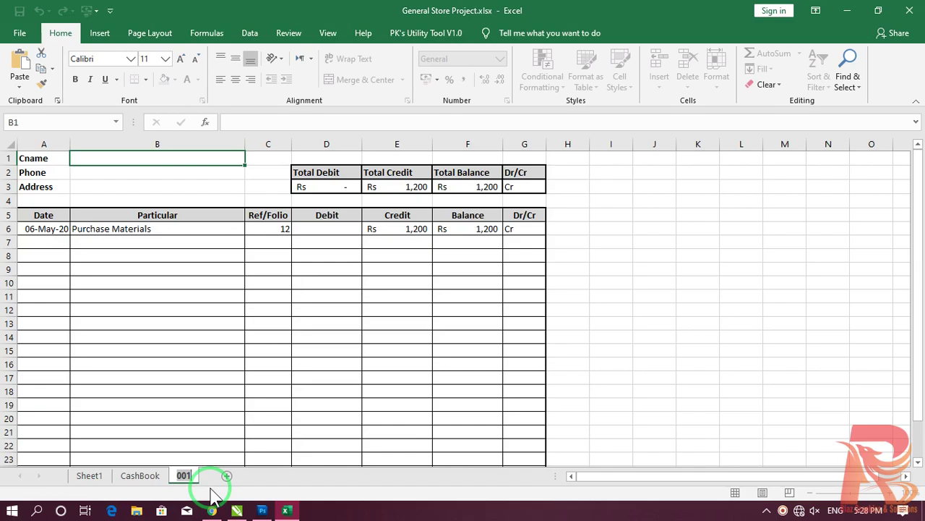
{"action": "key", "text": "Return"}
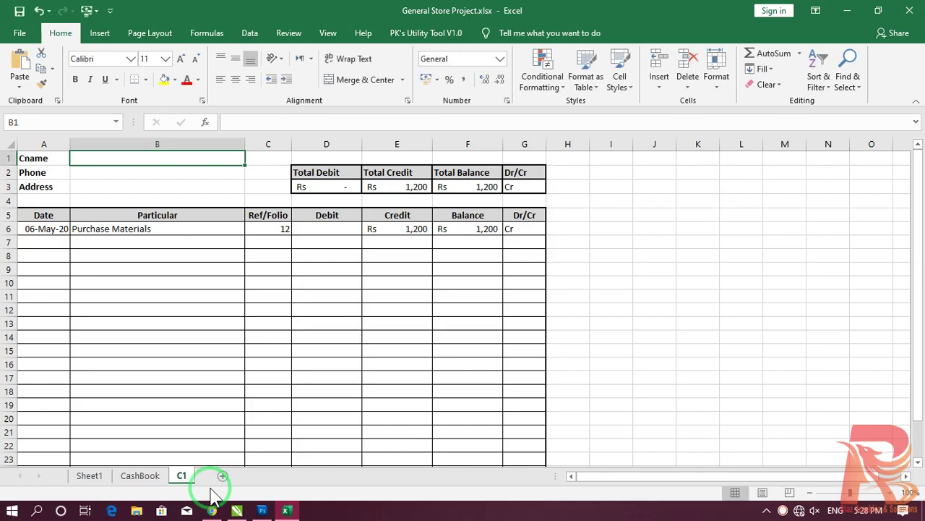
Step: Create a copy of sheet C1 at the end of the workbook and name it C2
{"action": "right_click", "coordinate": [182, 477]}
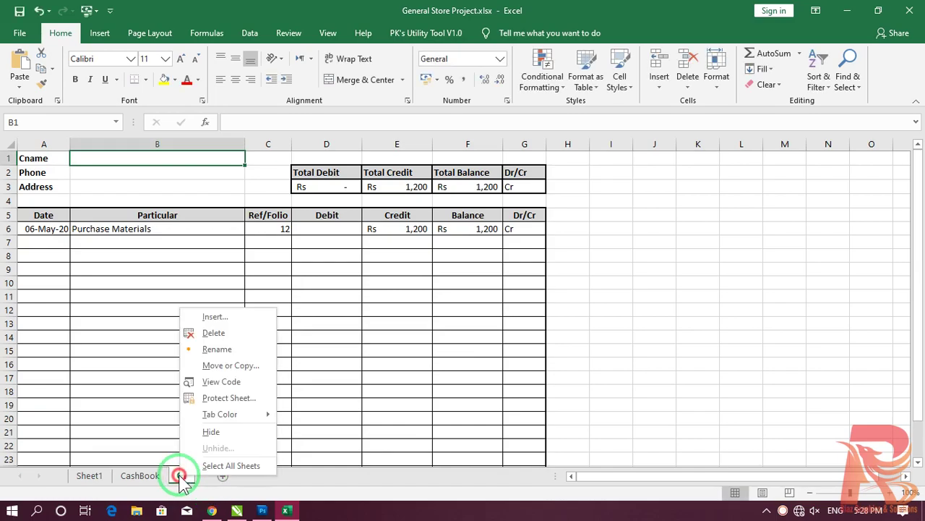
{"action": "left_click", "coordinate": [231, 364]}
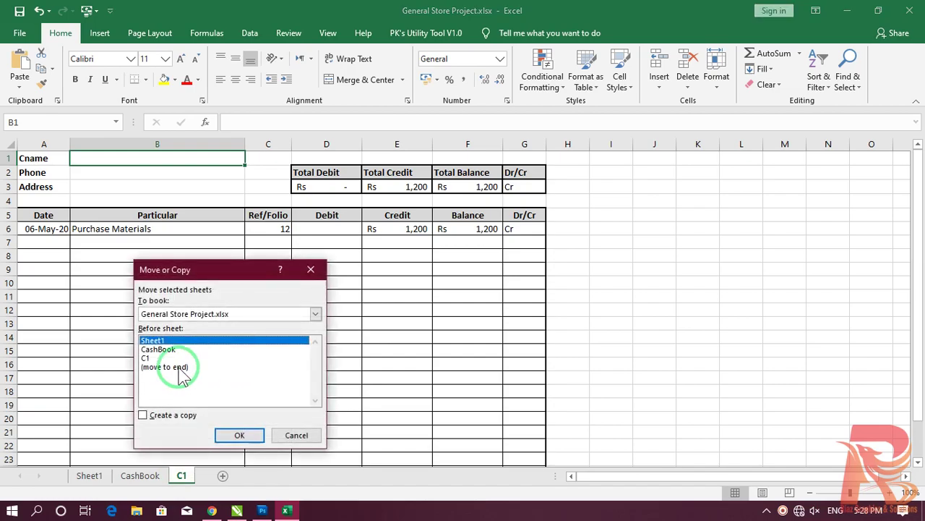
{"action": "left_click", "coordinate": [170, 368]}
{"action": "left_click", "coordinate": [162, 418]}
{"action": "left_click", "coordinate": [238, 434]}
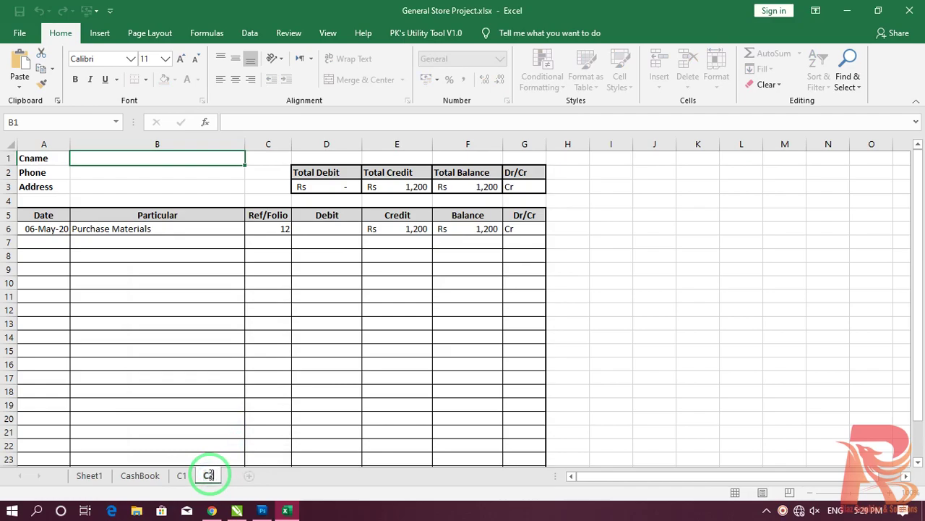
{"action": "key", "text": "Return"}
{"action": "type", "text": "\\"}
{"action": "key", "text": "Escape"}
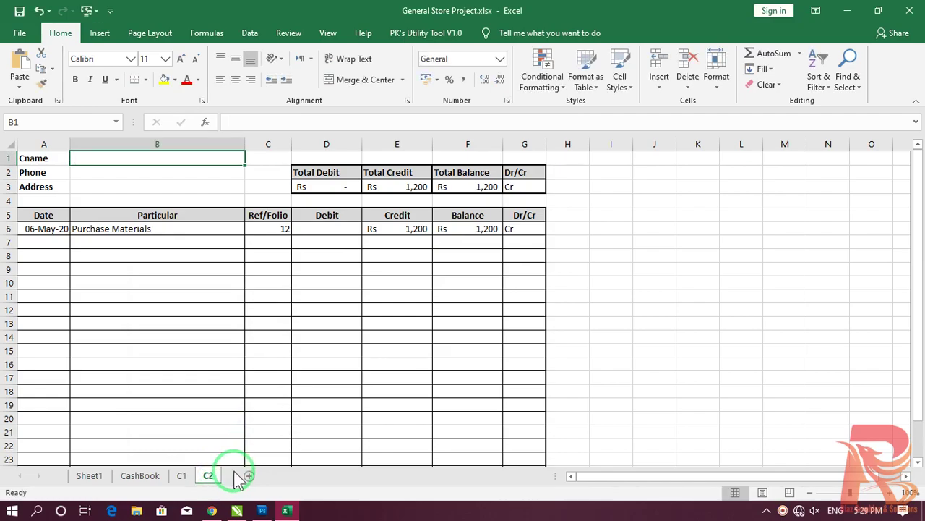
Step: Group sheets C1 and C2 and create copies of both at the end of the workbook
{"action": "right_click", "coordinate": [207, 477]}
{"action": "left_click", "coordinate": [183, 477]}
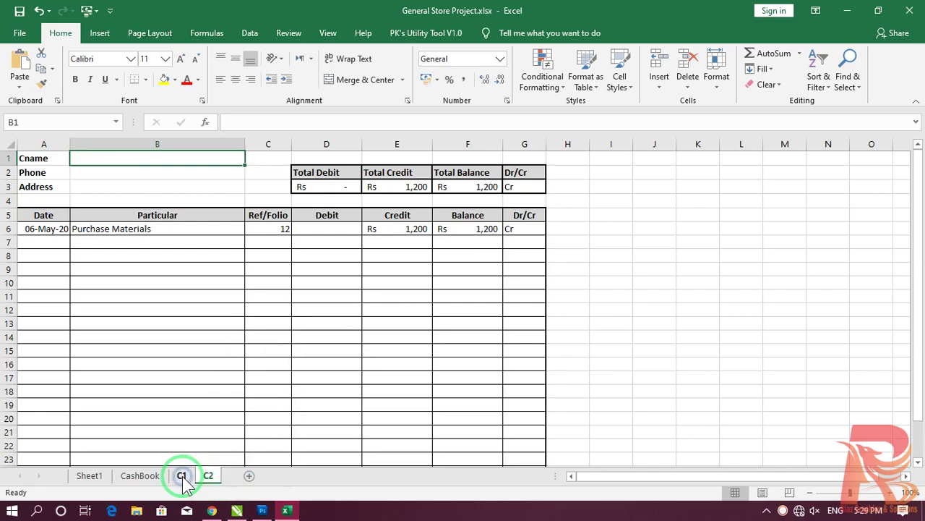
{"action": "left_click", "coordinate": [208, 477], "text": "ctrl"}
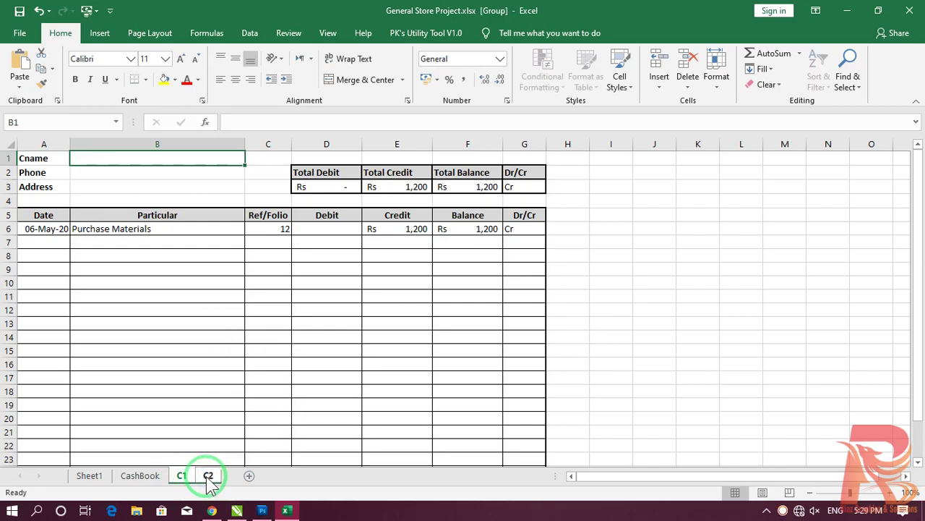
{"action": "right_click", "coordinate": [209, 477]}
{"action": "left_click", "coordinate": [246, 350]}
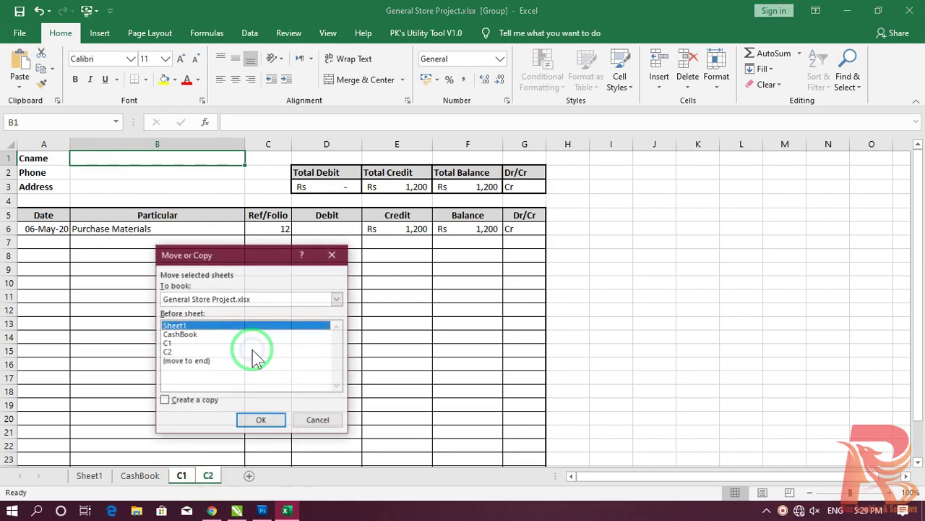
{"action": "left_click", "coordinate": [186, 361]}
{"action": "left_click", "coordinate": [165, 400]}
{"action": "left_click", "coordinate": [249, 420]}
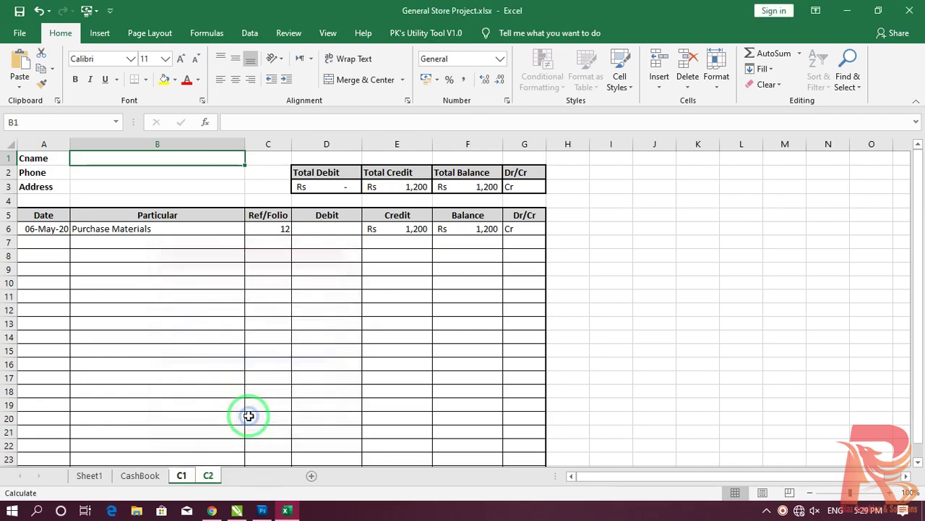
Step: Rename sheet C1 (2) as C3 and sheet C2 (2) as C4
{"action": "left_click", "coordinate": [284, 479], "text": "ctrl"}
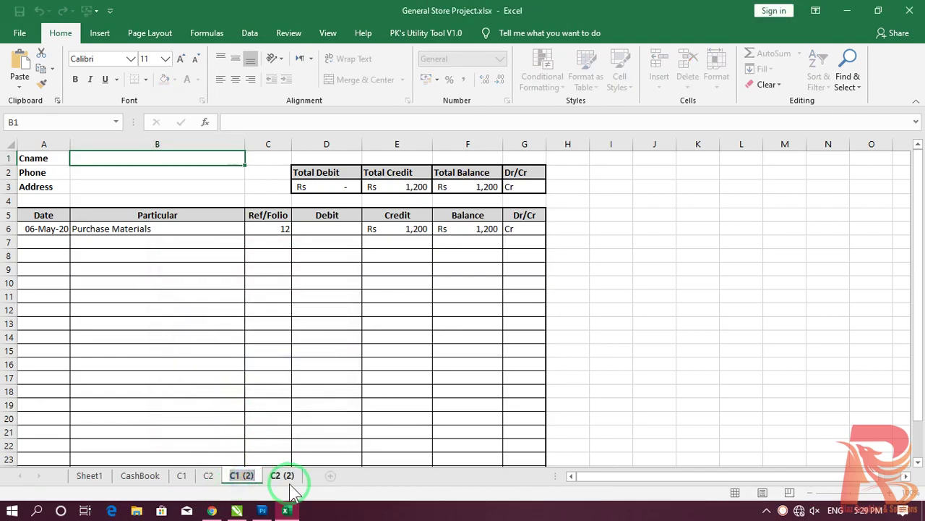
{"action": "left_click", "coordinate": [268, 475]}
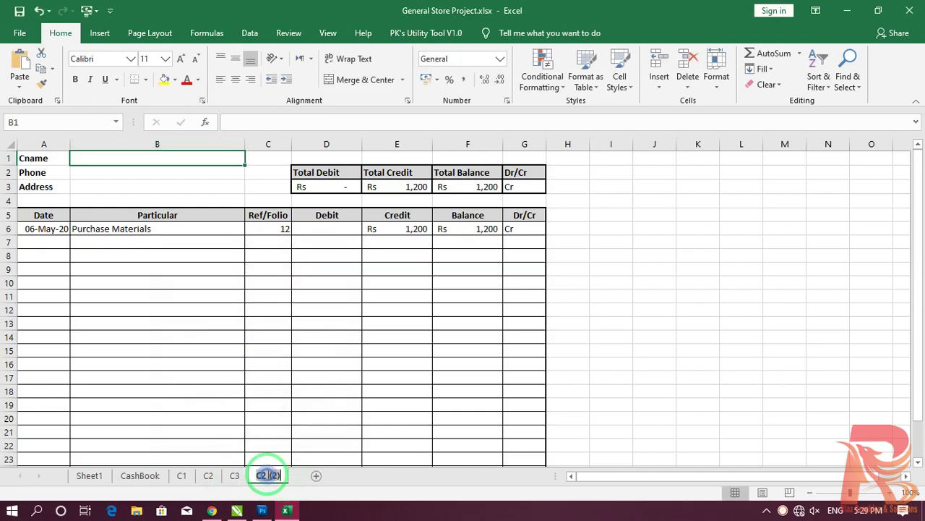
{"action": "left_click", "coordinate": [261, 475]}
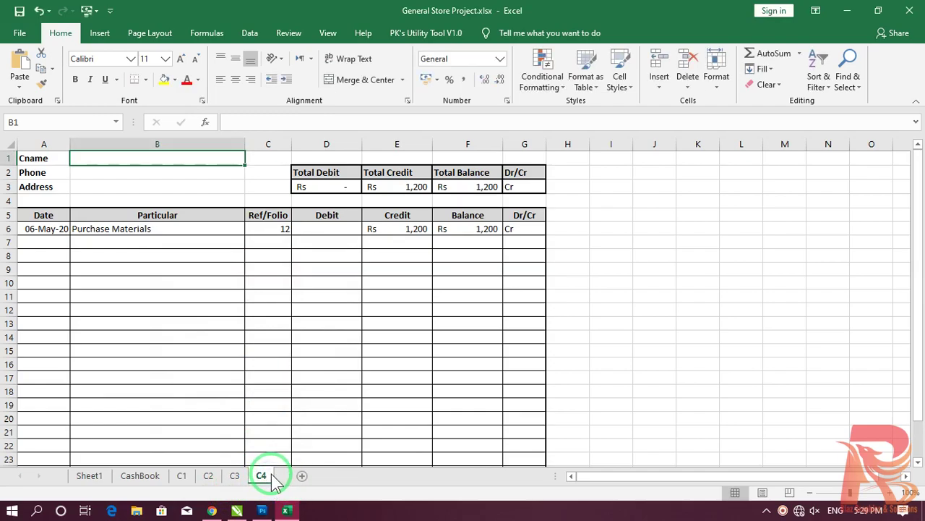
Step: Group sheets C1 through C4 and create copies of all four at the end of the workbook
{"action": "left_click", "coordinate": [181, 475]}
{"action": "left_click", "coordinate": [209, 475], "text": "ctrl"}
{"action": "left_click", "coordinate": [236, 475], "text": "ctrl"}
{"action": "left_click", "coordinate": [261, 475], "text": "ctrl"}
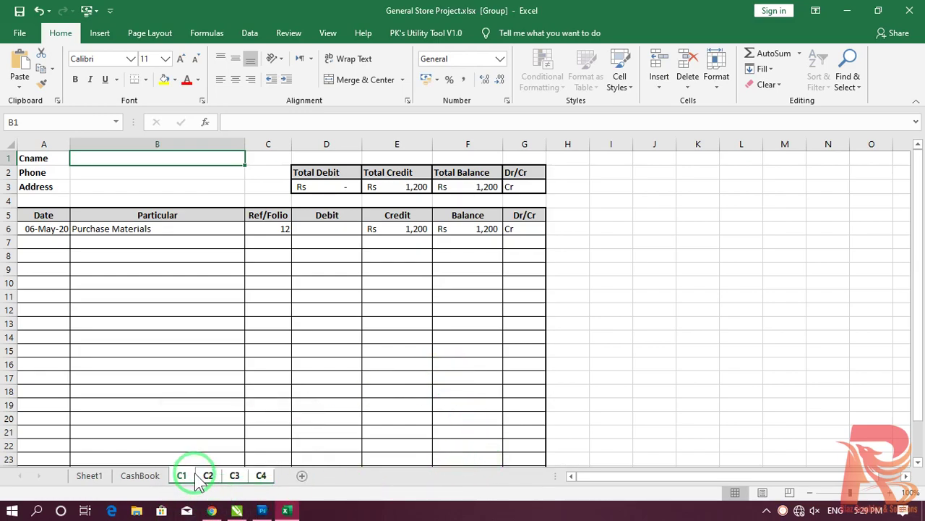
{"action": "right_click", "coordinate": [182, 475]}
{"action": "left_click", "coordinate": [248, 350]}
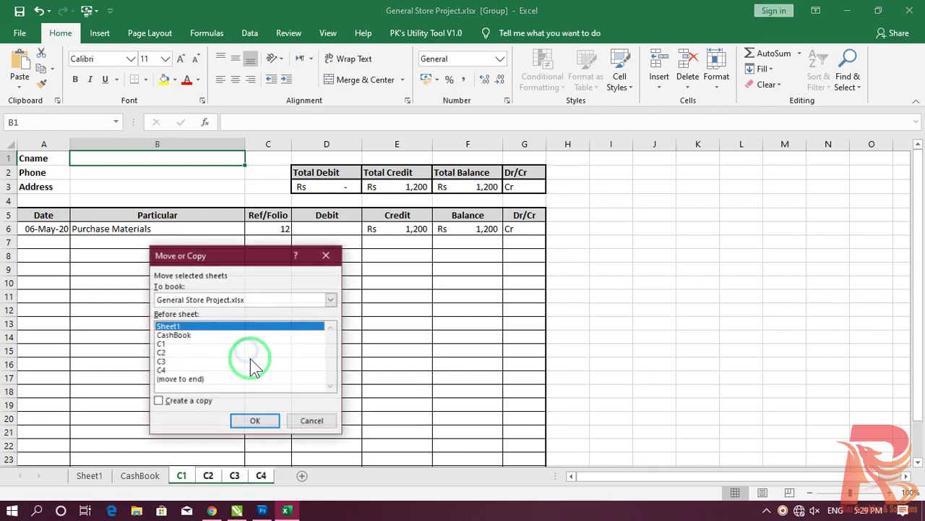
{"action": "left_click", "coordinate": [181, 379]}
{"action": "left_click", "coordinate": [186, 401]}
{"action": "left_click", "coordinate": [244, 420]}
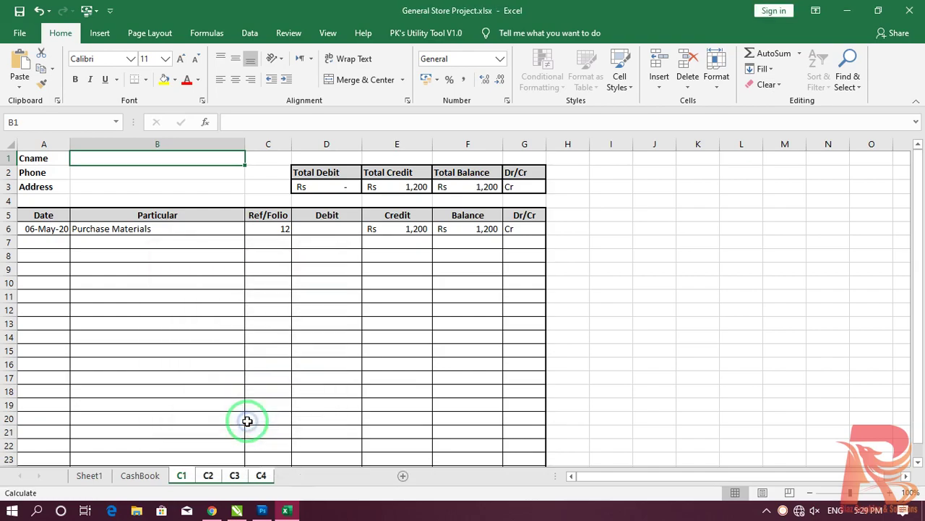
Step: Rename the four copied sheets, from C1 (2) to C4 (2), as C5, C6, C7 and C8 in order
{"action": "left_click", "coordinate": [293, 475]}
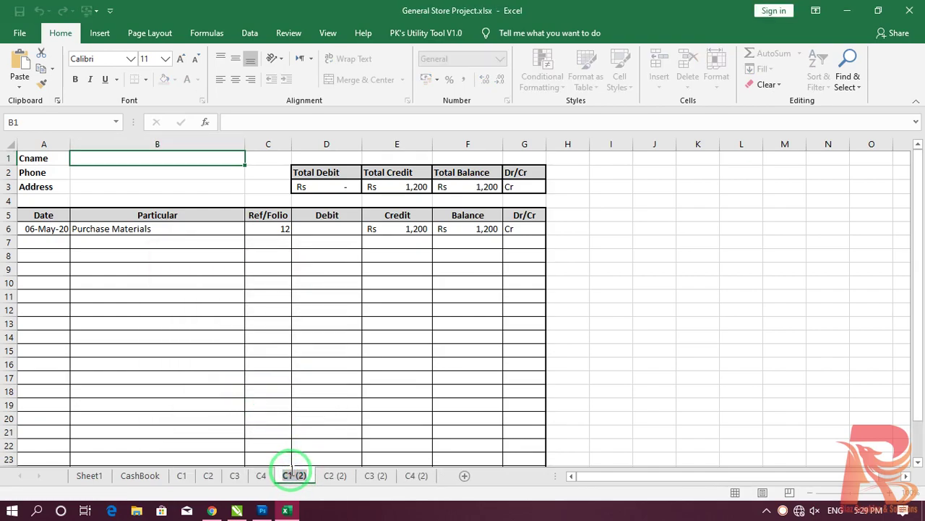
{"action": "type", "text": "C5"}
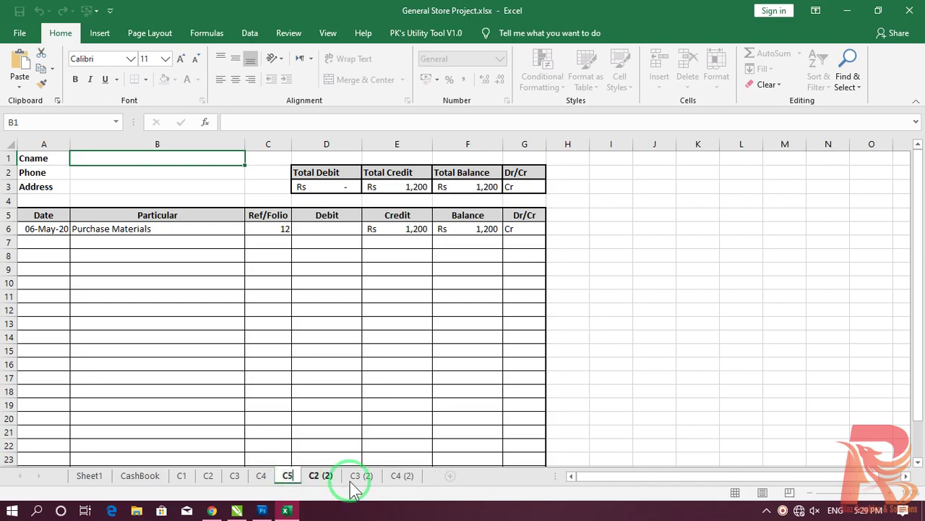
{"action": "left_click", "coordinate": [322, 475]}
{"action": "double_click", "coordinate": [322, 476]}
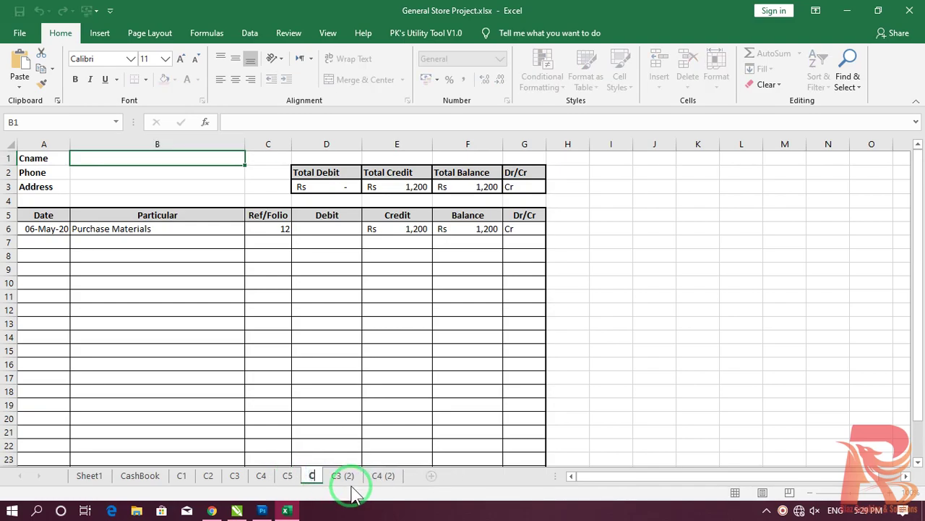
{"action": "left_click", "coordinate": [348, 477]}
{"action": "double_click", "coordinate": [348, 475]}
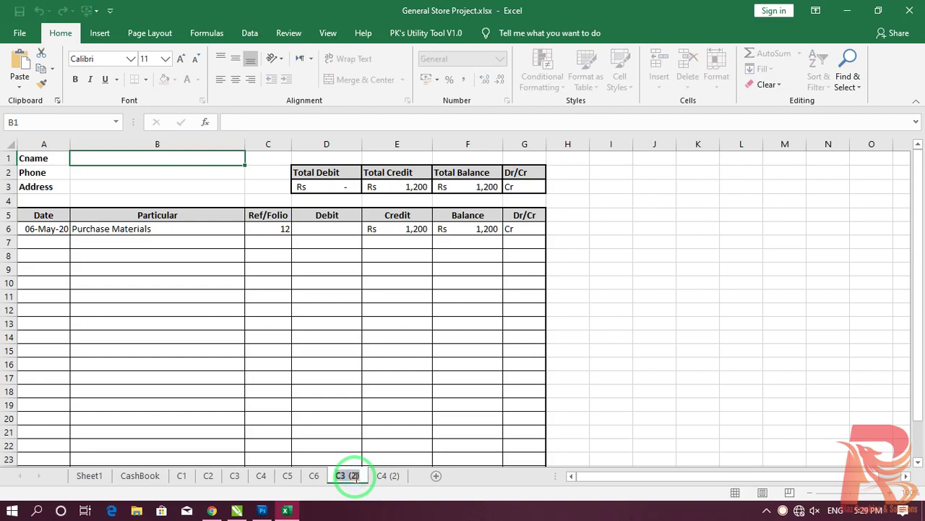
{"action": "type", "text": "C7"}
{"action": "left_click", "coordinate": [362, 478]}
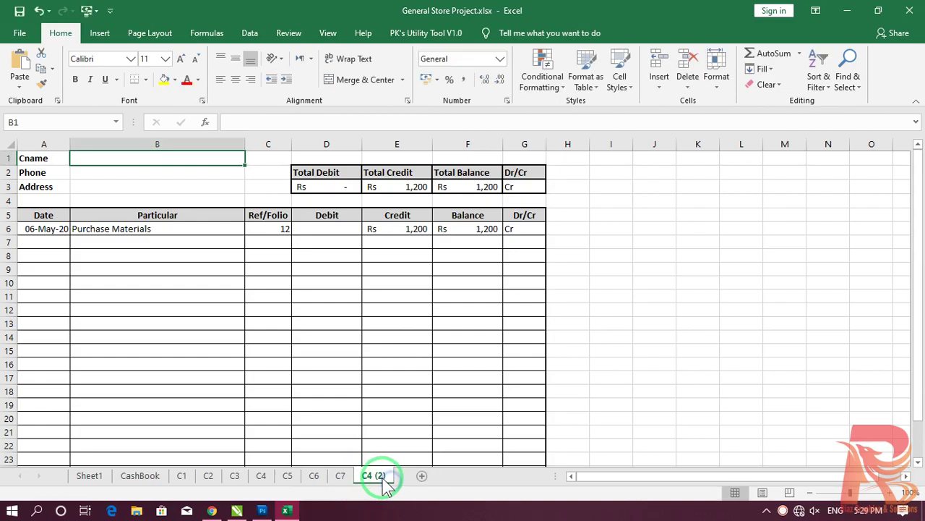
{"action": "double_click", "coordinate": [379, 476]}
{"action": "left_click", "coordinate": [385, 486]}
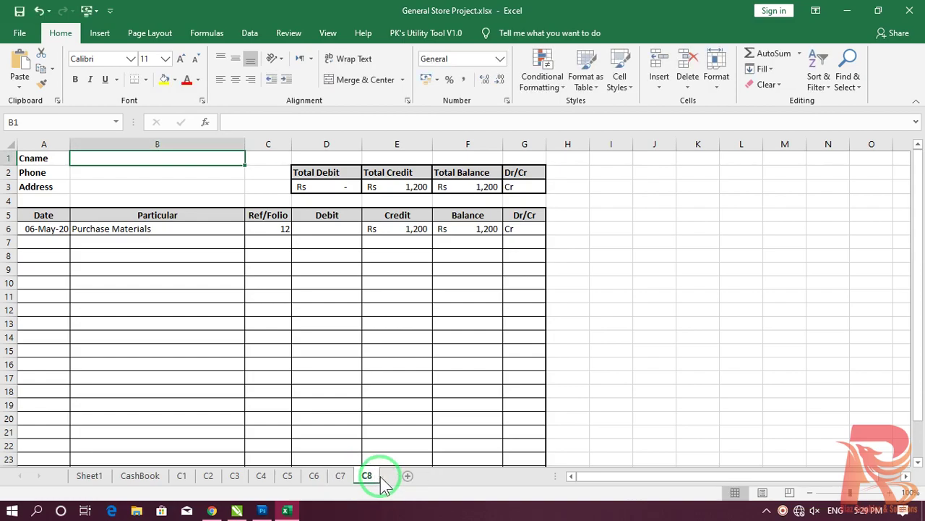
Step: Group sheets C5 through C8 and create copies of them at the end of the workbook
{"action": "left_click", "coordinate": [314, 477], "text": "shift"}
{"action": "left_click", "coordinate": [289, 478], "text": "shift"}
{"action": "left_click", "coordinate": [271, 480], "text": "shift"}
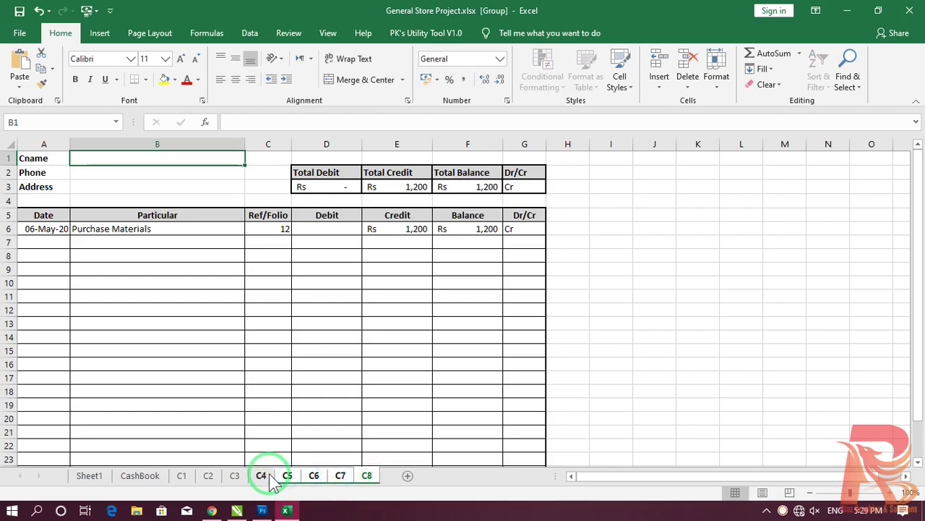
{"action": "left_click", "coordinate": [382, 480], "text": "shift"}
{"action": "left_click", "coordinate": [304, 483], "text": "shift"}
{"action": "right_click", "coordinate": [290, 483]}
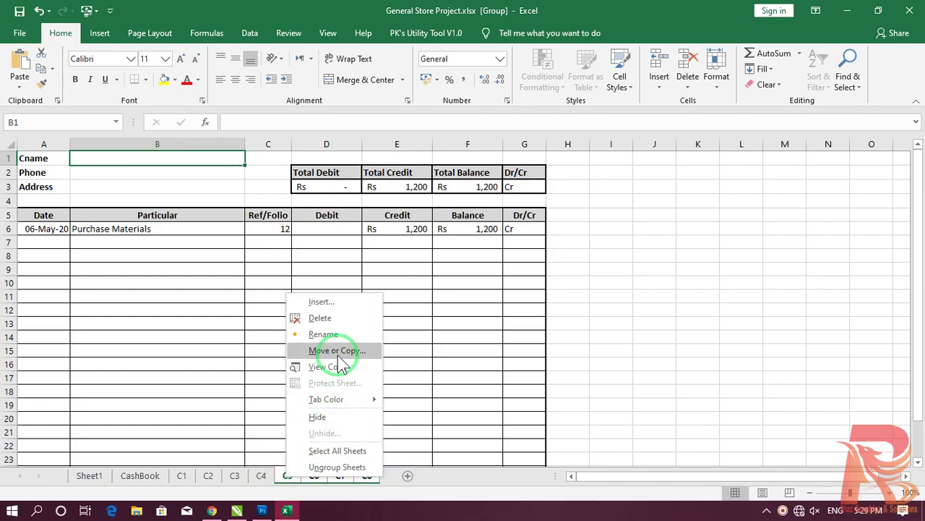
{"action": "left_click", "coordinate": [322, 352]}
{"action": "scroll", "coordinate": [265, 380], "scroll_direction": "down", "scroll_amount": 1}
{"action": "left_click", "coordinate": [271, 392]}
{"action": "left_click", "coordinate": [250, 406]}
{"action": "left_click", "coordinate": [346, 425]}
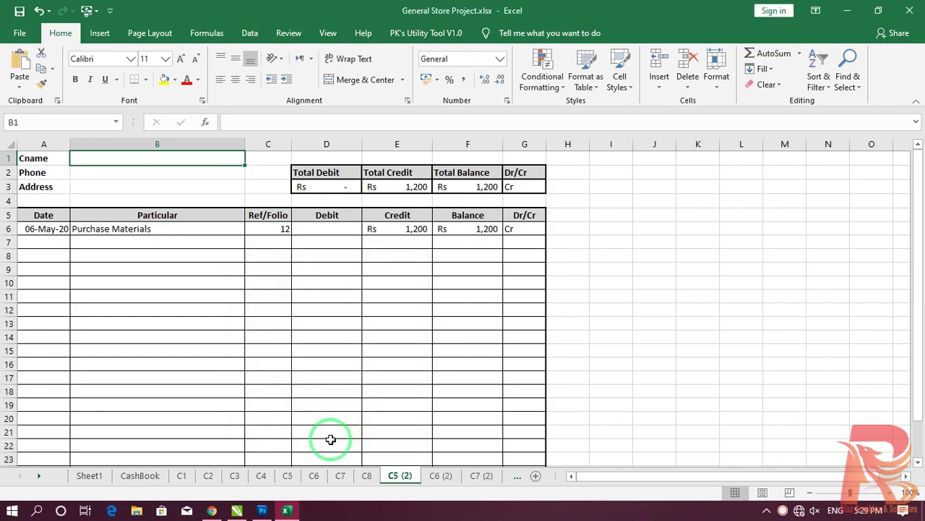
Step: Rename sheet C5 (2) as C9 and sheet C6 (2) as C10
{"action": "double_click", "coordinate": [400, 475]}
{"action": "type", "text": "c"}
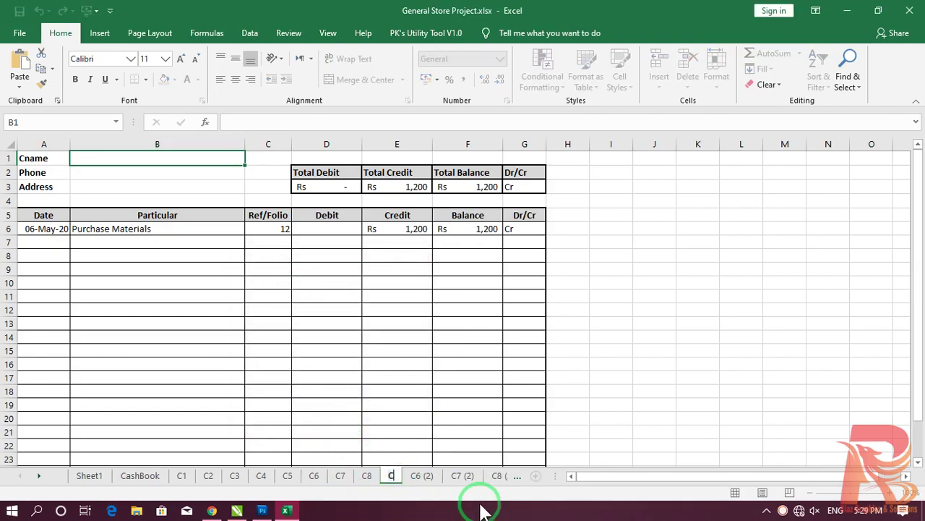
{"action": "key", "text": "Return"}
{"action": "double_click", "coordinate": [437, 479]}
{"action": "type", "text": "c"}
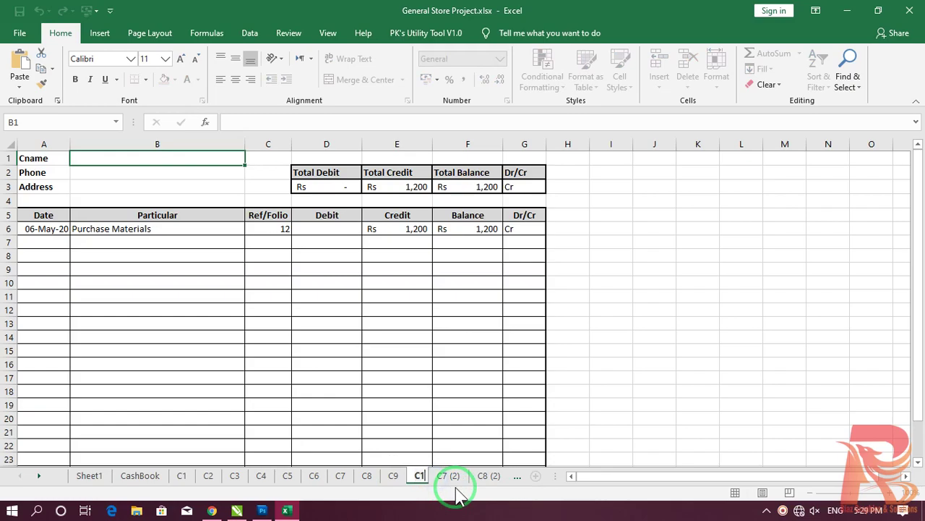
{"action": "type", "text": "10"}
{"action": "key", "text": "Return"}
Step: Rename sheet C7 (2) as S1 and sheet C8 (2) as S2
{"action": "double_click", "coordinate": [460, 477]}
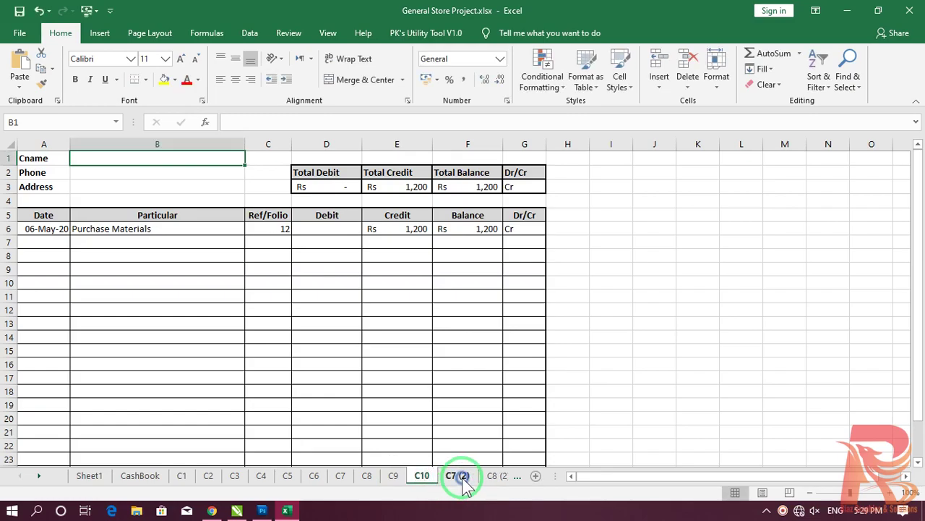
{"action": "key", "text": "Escape"}
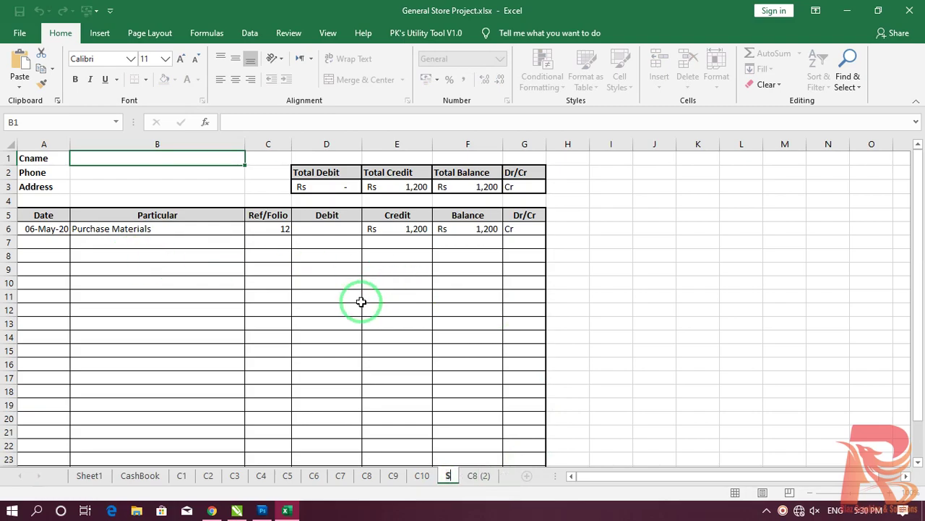
{"action": "key", "text": "Return"}
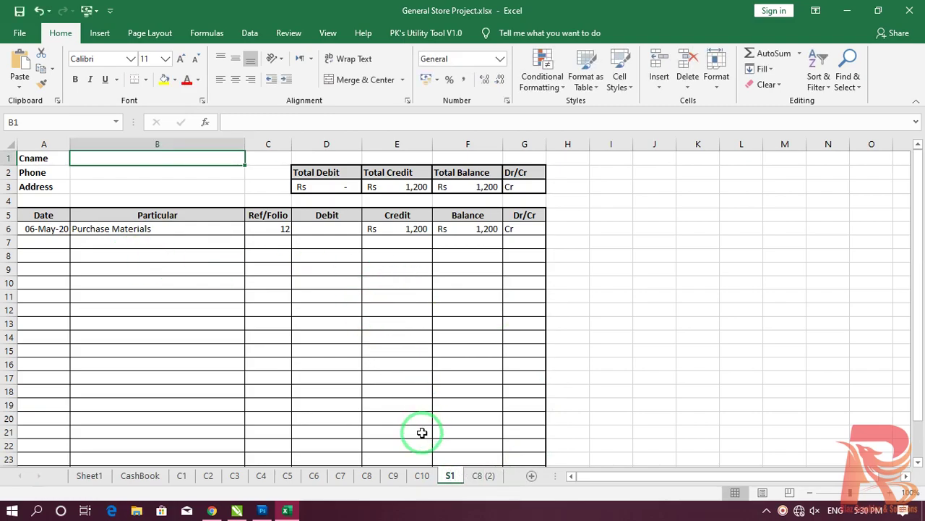
{"action": "double_click", "coordinate": [481, 475]}
{"action": "key", "text": "Return"}
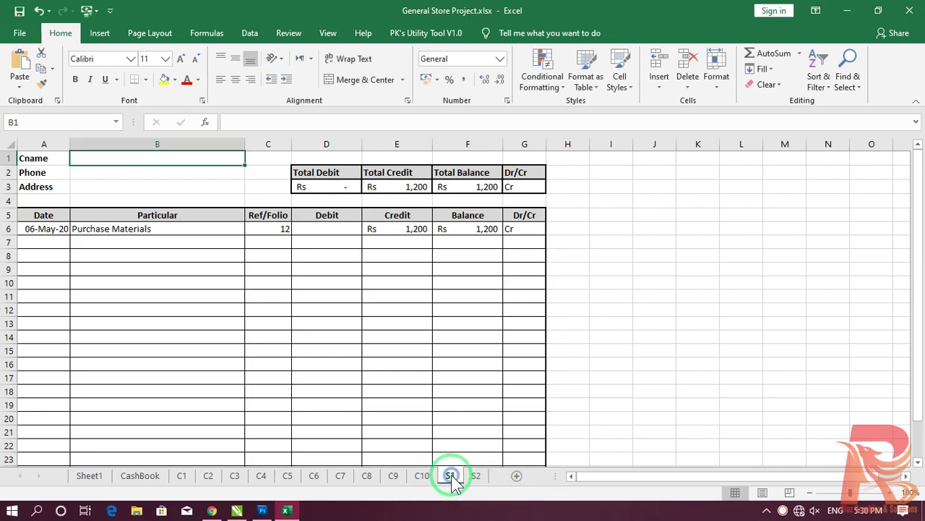
Step: Group sheets S1 and S2 and create copies of both at the end of the workbook
{"action": "left_click", "coordinate": [476, 480], "text": "ctrl"}
{"action": "right_click", "coordinate": [477, 478]}
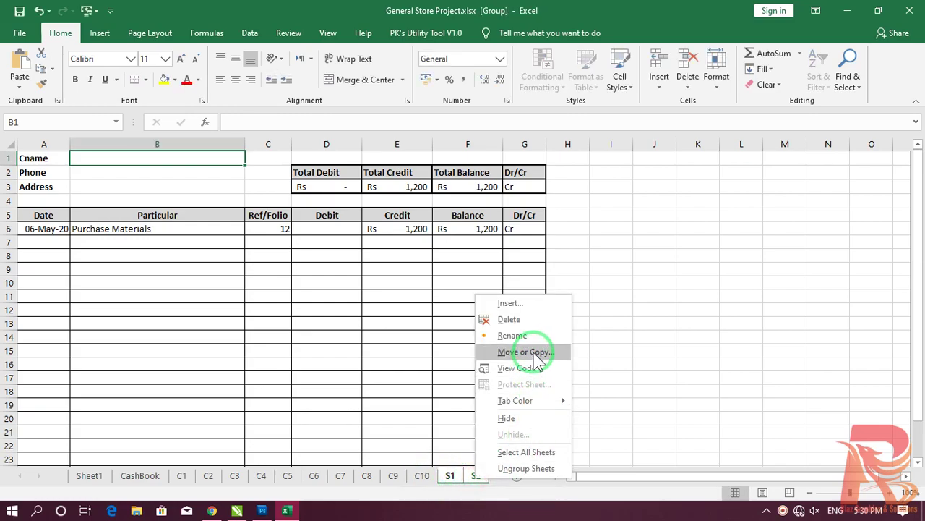
{"action": "left_click", "coordinate": [541, 353]}
{"action": "scroll", "coordinate": [468, 383], "scroll_direction": "down", "scroll_amount": 3}
{"action": "left_click", "coordinate": [474, 386]}
{"action": "left_click", "coordinate": [483, 404]}
{"action": "left_click", "coordinate": [535, 419]}
Step: Rename the copied sheets S1 (2) and S2 (2) as S3 and S4
{"action": "left_click", "coordinate": [471, 477]}
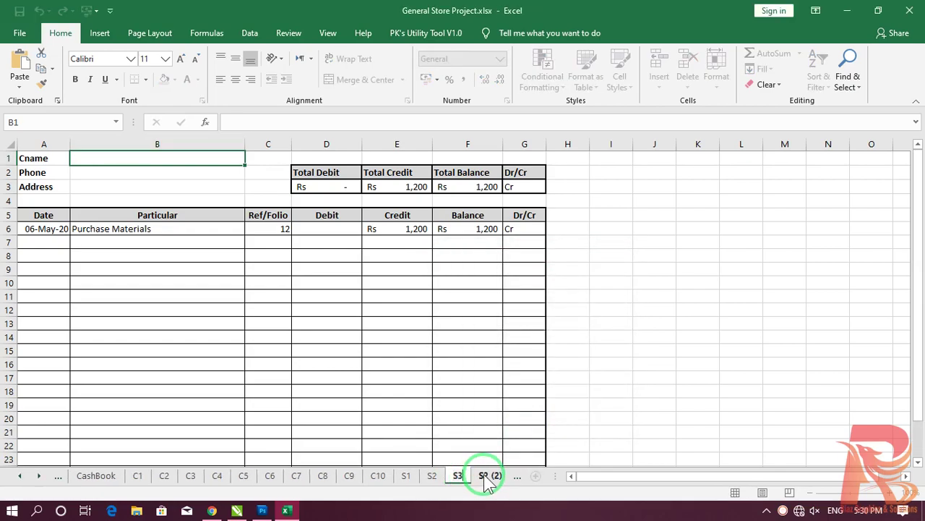
{"action": "key", "text": "shift+F11"}
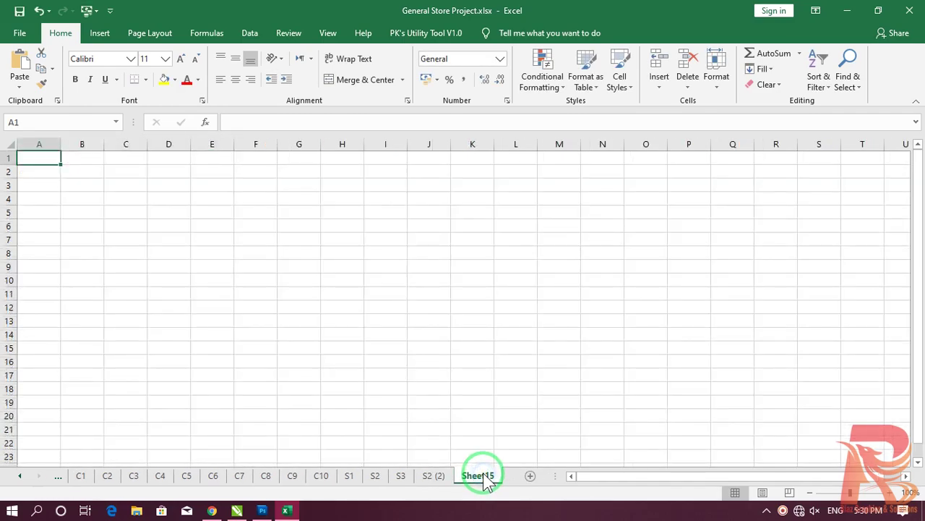
{"action": "left_click", "coordinate": [438, 476]}
{"action": "double_click", "coordinate": [439, 476]}
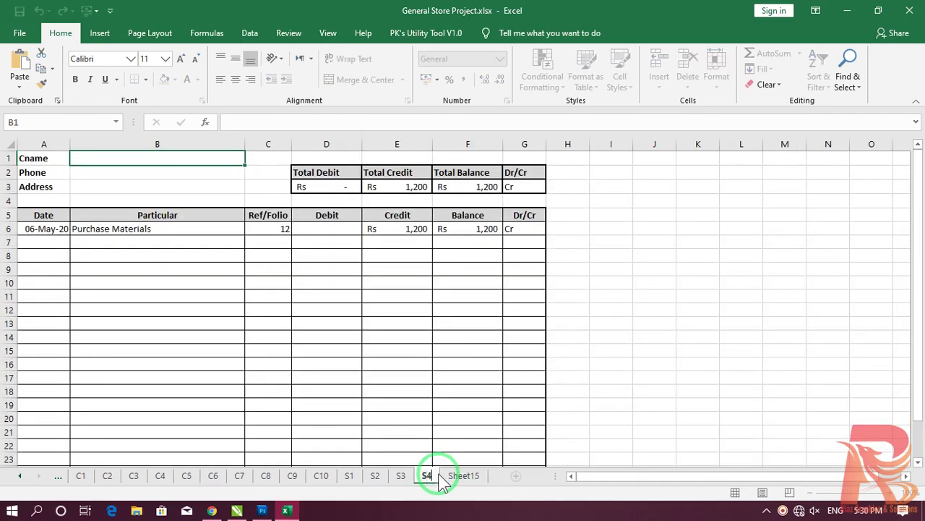
{"action": "type", "text": "S4"}
{"action": "key", "text": "Return"}
Step: Delete the blank sheet Sheet15 from the end of the workbook
{"action": "left_click", "coordinate": [463, 476]}
{"action": "right_click", "coordinate": [460, 477]}
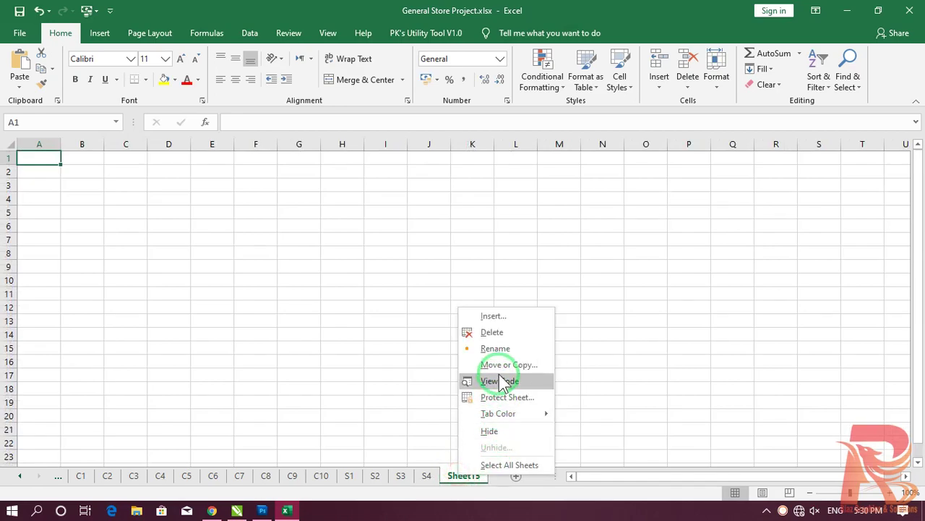
{"action": "left_click", "coordinate": [497, 333]}
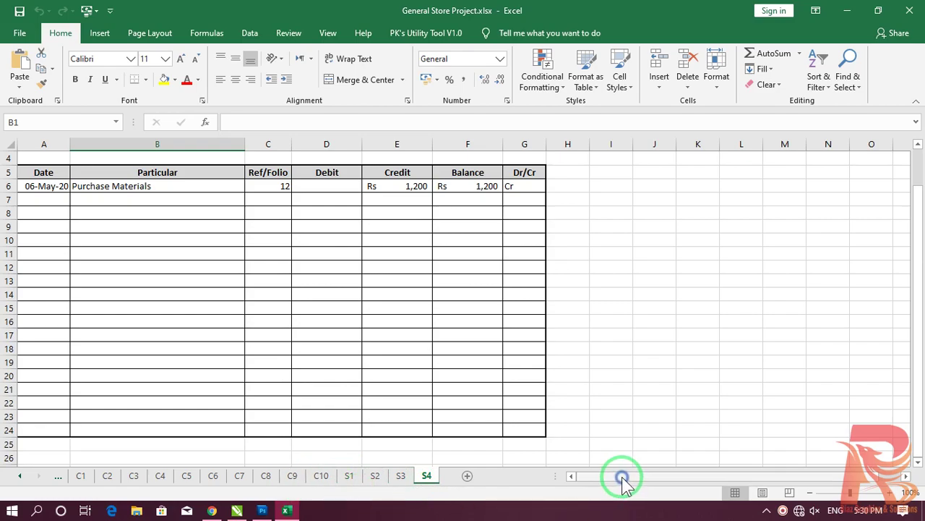
Step: Clear the sample entry from Date through Credit (A6:E6) on sheets S4 and S3
{"action": "scroll", "coordinate": [206, 336], "scroll_direction": "up", "scroll_amount": 1}
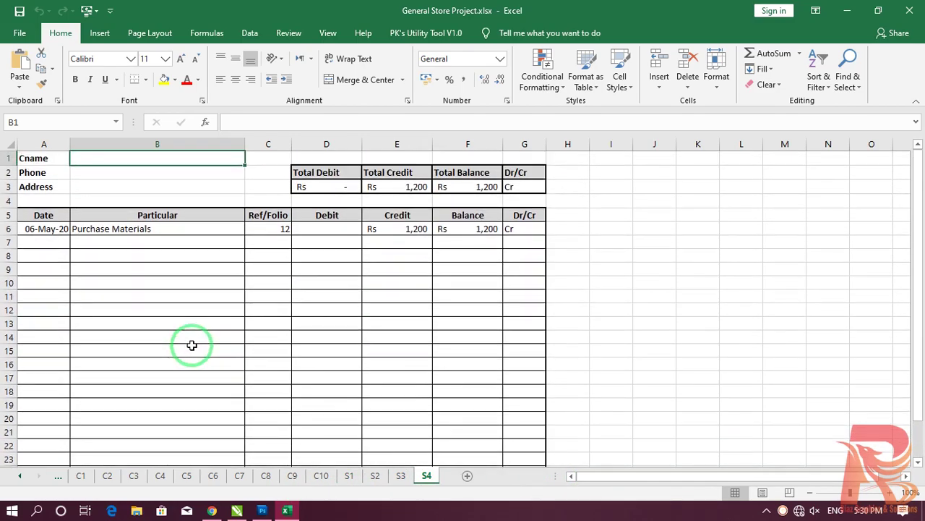
{"action": "left_click", "coordinate": [473, 229]}
{"action": "left_click", "coordinate": [417, 229]}
{"action": "left_click_drag", "start_coordinate": [416, 228], "coordinate": [41, 229]}
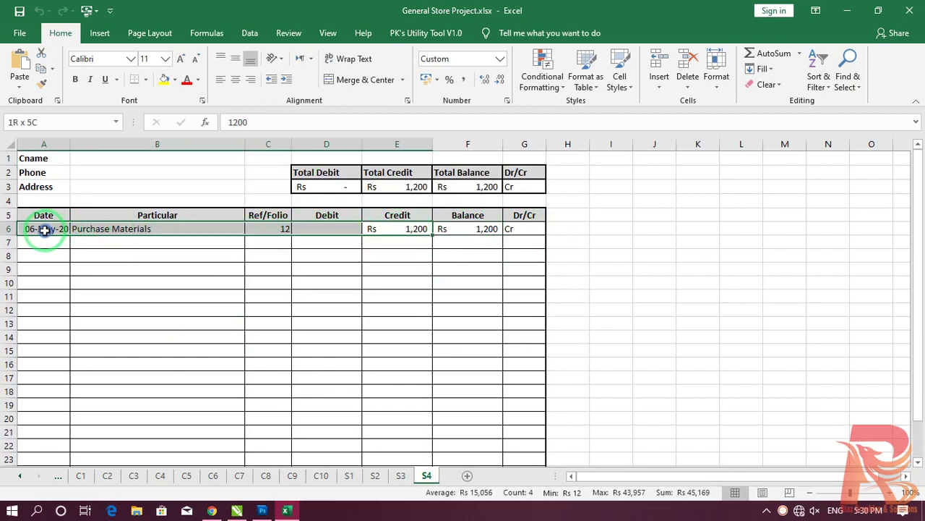
{"action": "key", "text": "Delete"}
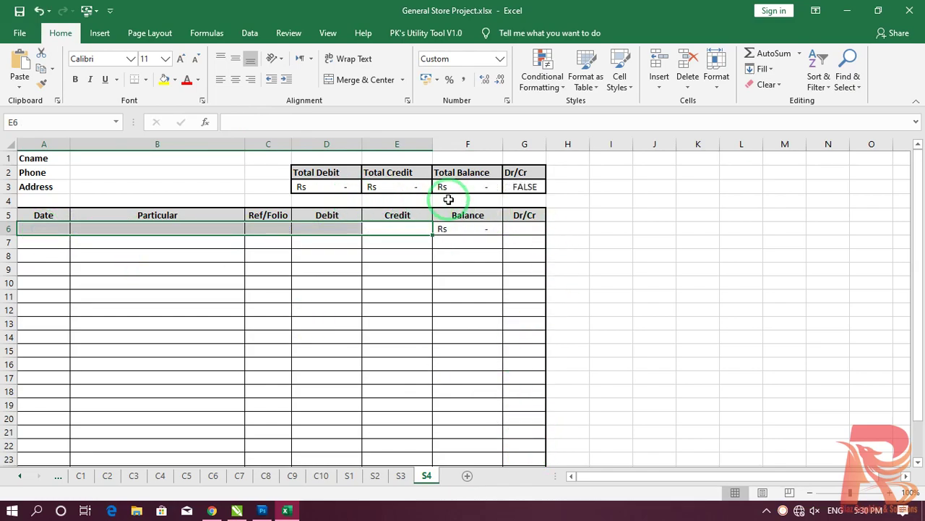
{"action": "left_click", "coordinate": [400, 475]}
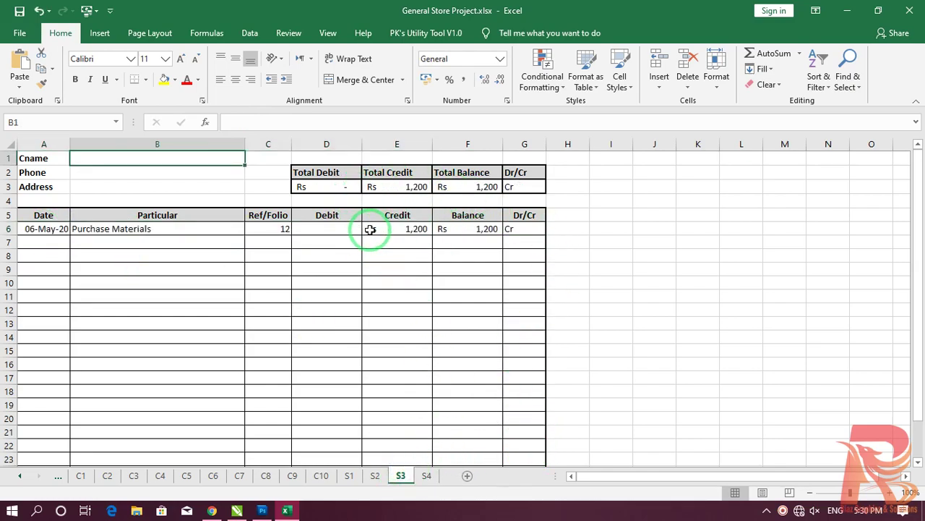
{"action": "left_click_drag", "start_coordinate": [419, 230], "coordinate": [41, 229]}
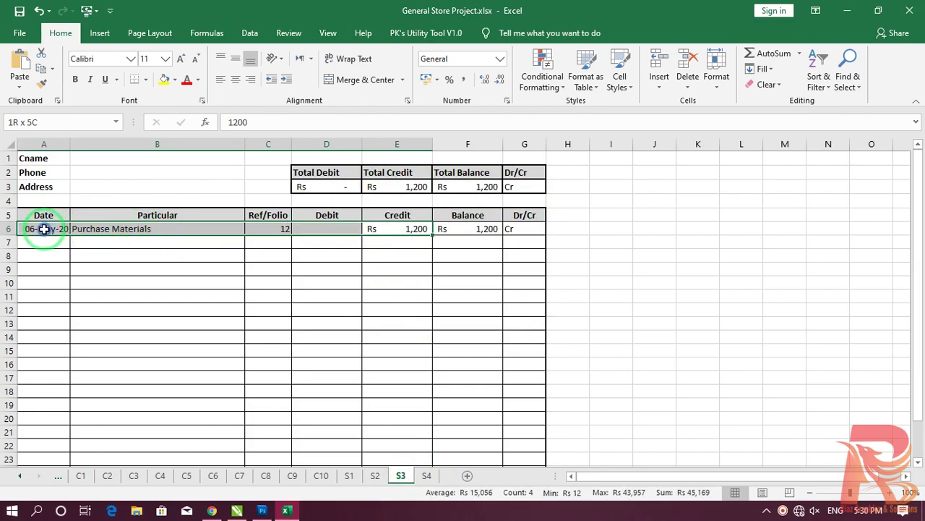
{"action": "key", "text": "Delete"}
Step: Clear the sample entry in A6:E6 on supplier sheets S2 and S1
{"action": "left_click", "coordinate": [374, 475]}
{"action": "left_click_drag", "start_coordinate": [402, 230], "coordinate": [37, 228]}
{"action": "key", "text": "Delete"}
{"action": "left_click", "coordinate": [349, 476]}
{"action": "left_click_drag", "start_coordinate": [398, 230], "coordinate": [42, 231]}
{"action": "key", "text": "Delete"}
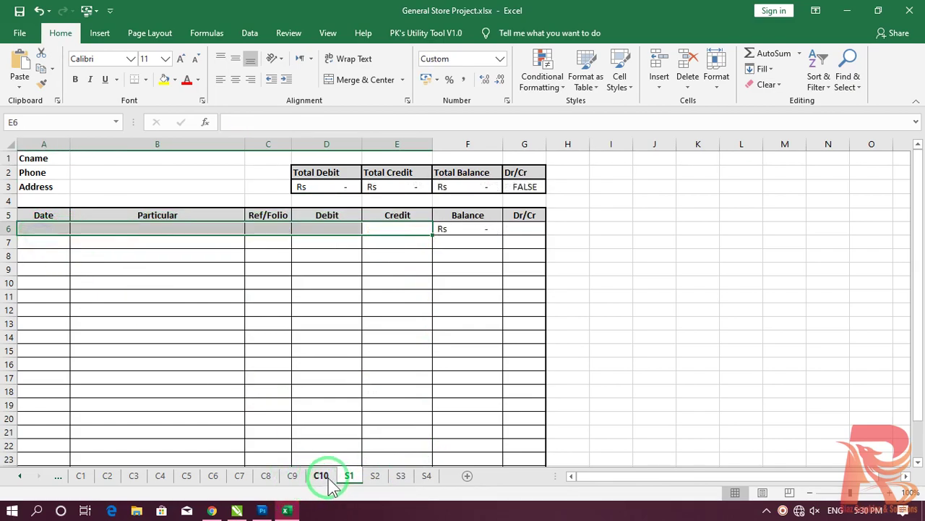
Step: Clear the sample entry in A6:E6 on customer sheets C10 and C9
{"action": "left_click", "coordinate": [321, 475]}
{"action": "left_click_drag", "start_coordinate": [398, 231], "coordinate": [51, 234]}
{"action": "key", "text": "Delete"}
{"action": "left_click", "coordinate": [293, 475]}
{"action": "left_click_drag", "start_coordinate": [397, 226], "coordinate": [6, 228]}
{"action": "key", "text": "Delete"}
Step: Clear the sample entry in A6:E6 on customer sheets C8 and C7
{"action": "left_click", "coordinate": [265, 475]}
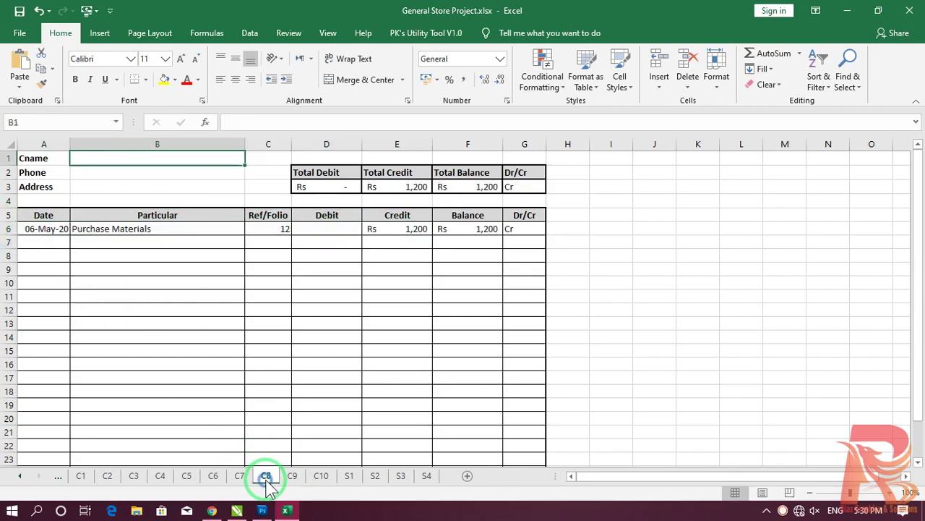
{"action": "left_click_drag", "start_coordinate": [410, 229], "coordinate": [46, 227]}
{"action": "key", "text": "Delete"}
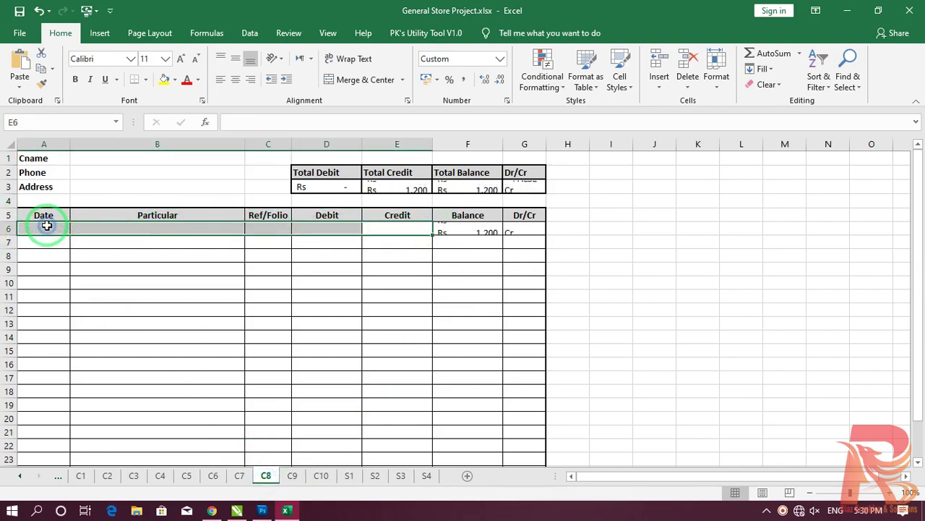
{"action": "left_click", "coordinate": [241, 477]}
{"action": "left_click_drag", "start_coordinate": [405, 228], "coordinate": [35, 227]}
{"action": "key", "text": "Delete"}
Step: Clear the sample entry in A6:E6 on customer sheets C6 and C5
{"action": "left_click", "coordinate": [212, 475]}
{"action": "left_click_drag", "start_coordinate": [405, 229], "coordinate": [46, 230]}
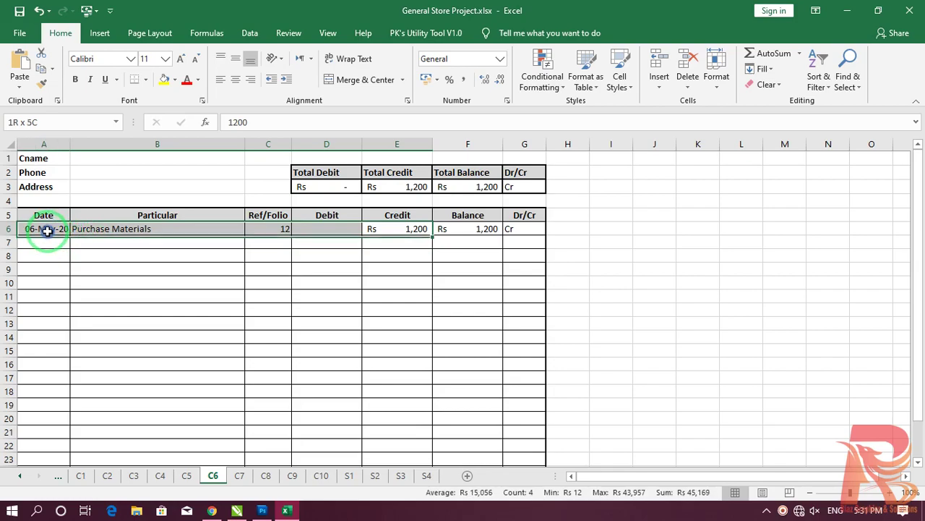
{"action": "key", "text": "Delete"}
{"action": "left_click", "coordinate": [190, 477]}
{"action": "left_click_drag", "start_coordinate": [399, 232], "coordinate": [51, 229]}
{"action": "key", "text": "Delete"}
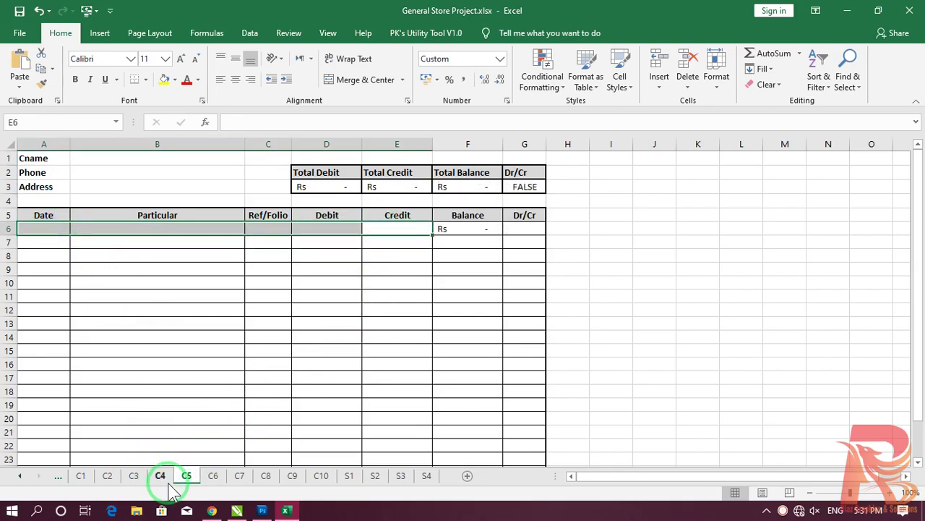
Step: Clear the sample entry in A6:E6 on customer sheets C4 and C3
{"action": "left_click", "coordinate": [162, 477]}
{"action": "left_click_drag", "start_coordinate": [402, 226], "coordinate": [29, 227]}
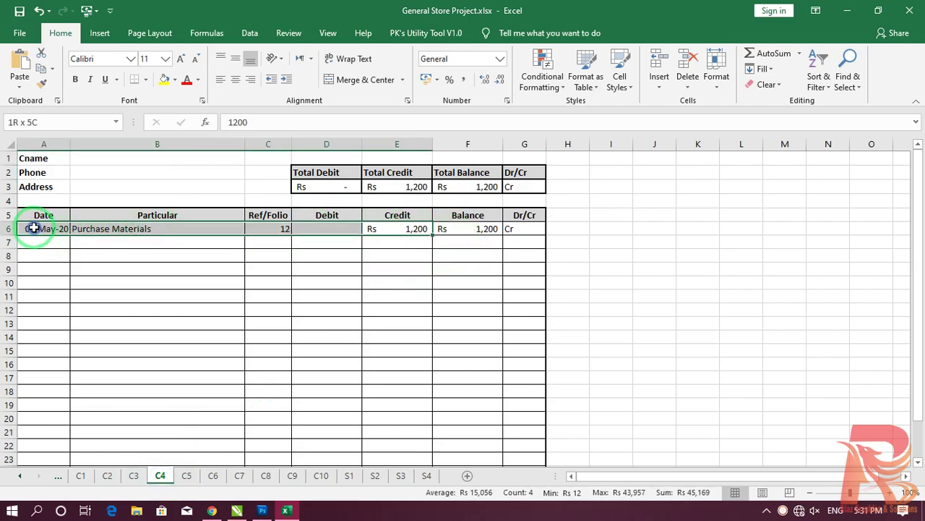
{"action": "key", "text": "Delete"}
{"action": "left_click", "coordinate": [133, 476]}
{"action": "left_click_drag", "start_coordinate": [414, 230], "coordinate": [47, 230]}
{"action": "key", "text": "Delete"}
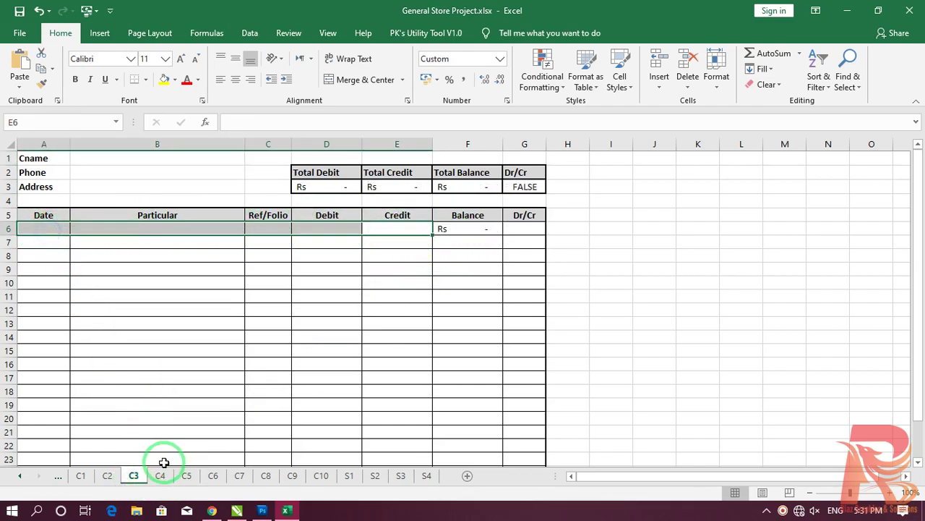
Step: Clear the sample entry in A6:E6 on customer sheets C2 and C1
{"action": "left_click", "coordinate": [107, 475]}
{"action": "left_click_drag", "start_coordinate": [417, 232], "coordinate": [45, 222]}
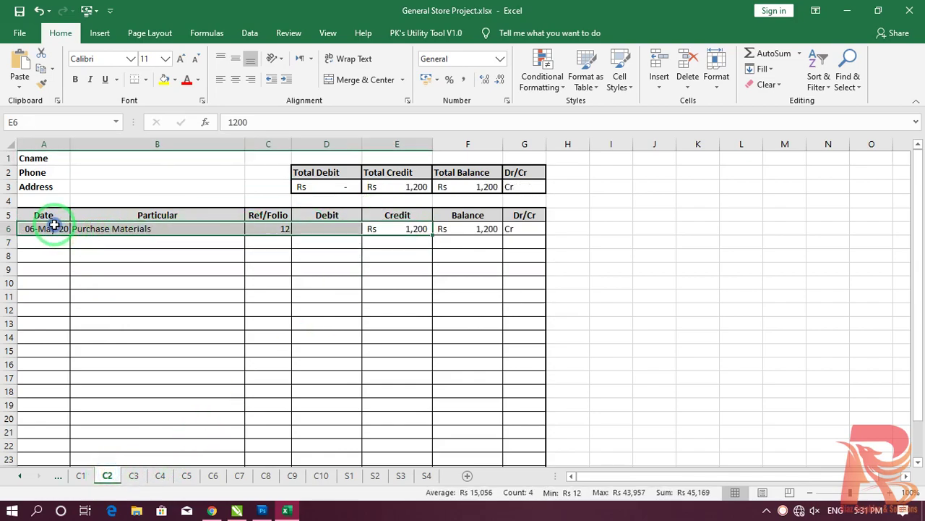
{"action": "key", "text": "Delete"}
{"action": "left_click", "coordinate": [80, 476]}
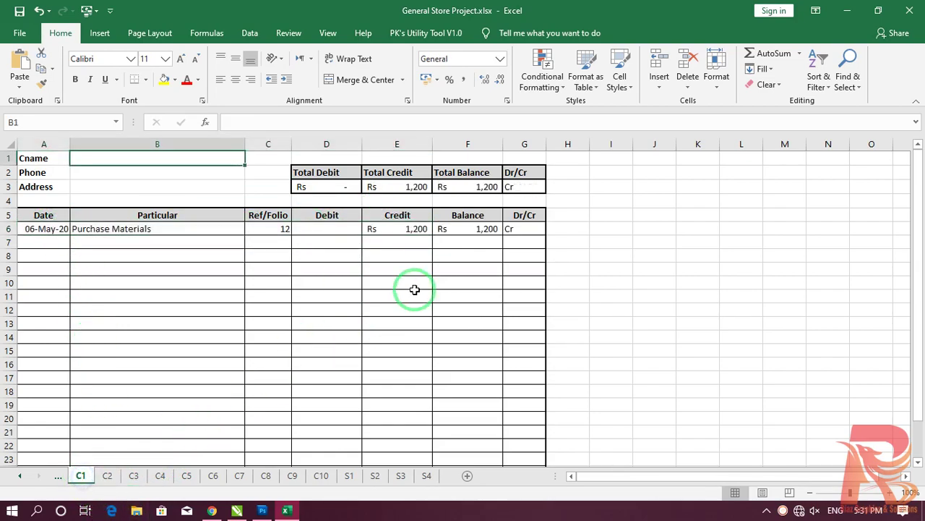
{"action": "left_click_drag", "start_coordinate": [407, 236], "coordinate": [16, 230]}
{"action": "key", "text": "Delete"}
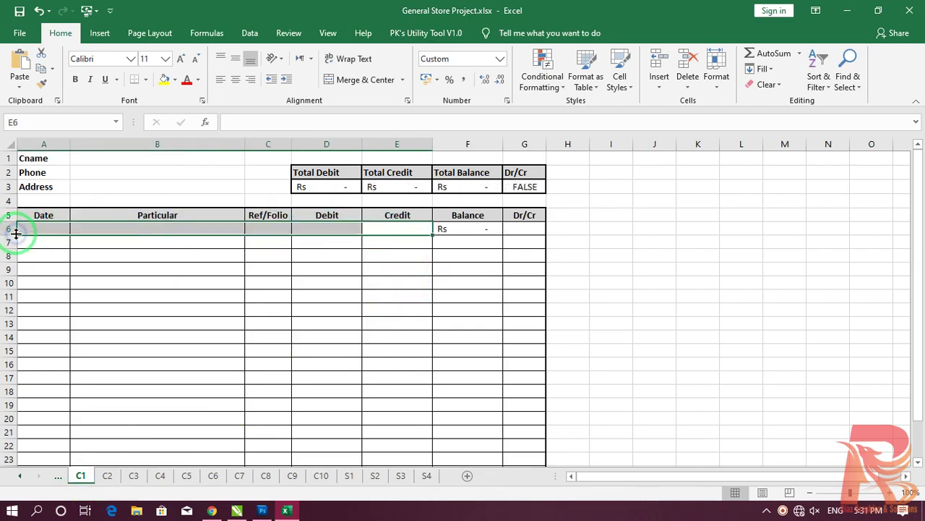
{"action": "left_click", "coordinate": [656, 344]}
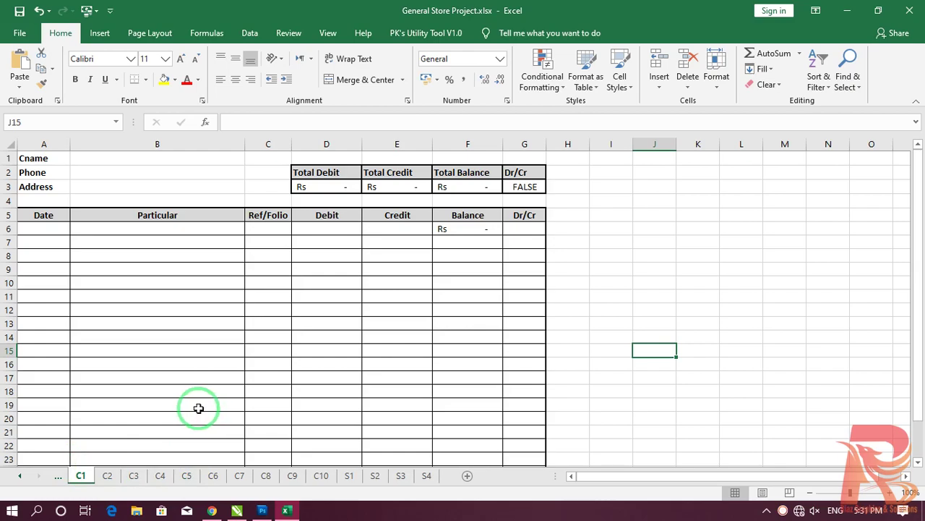
Step: On Sheet1, copy the yellow highlight formatting from the Customer row to the Supplier row (B6:D6)
{"action": "left_click", "coordinate": [18, 477]}
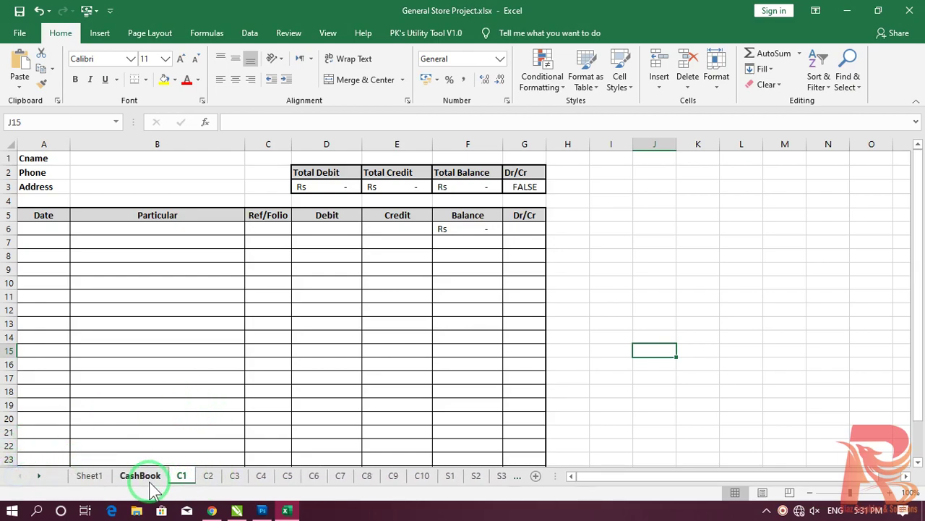
{"action": "left_click", "coordinate": [89, 476]}
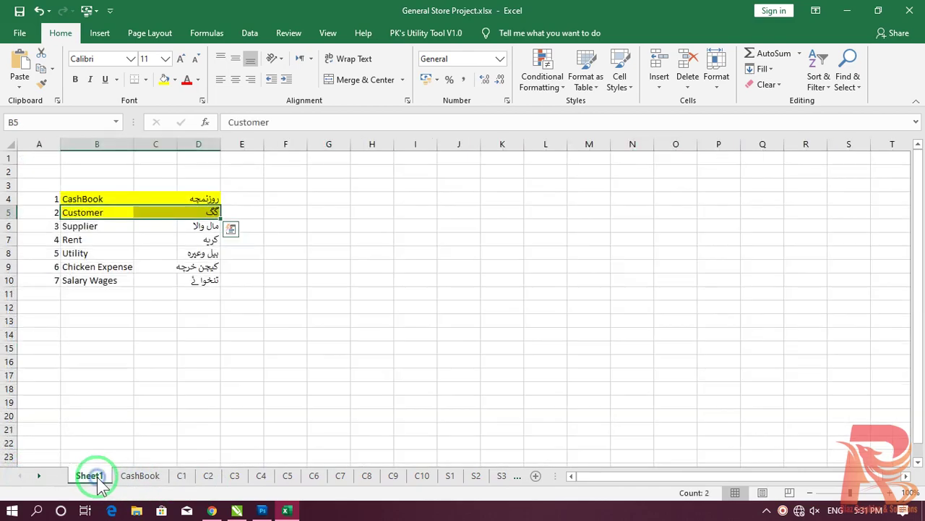
{"action": "left_click_drag", "start_coordinate": [76, 227], "coordinate": [205, 226]}
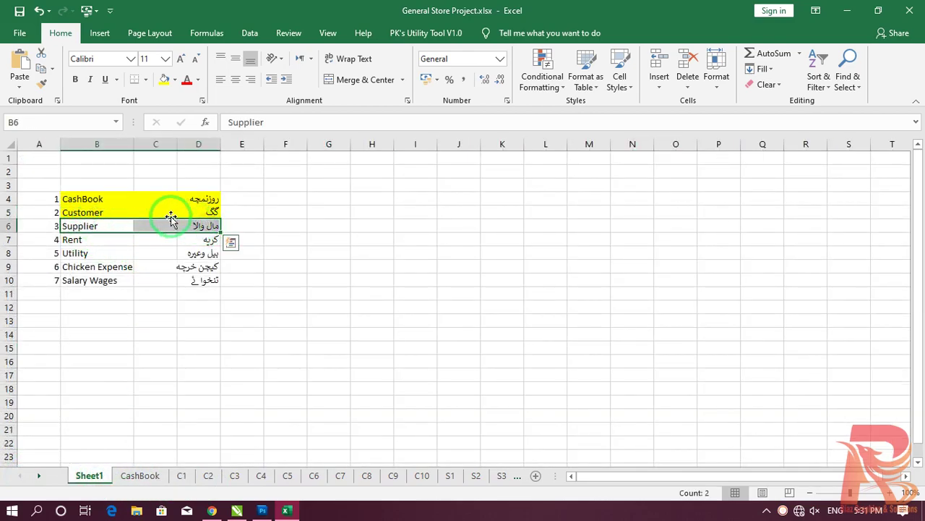
{"action": "left_click", "coordinate": [151, 213]}
{"action": "left_click", "coordinate": [41, 83]}
{"action": "left_click_drag", "start_coordinate": [72, 227], "coordinate": [208, 227]}
{"action": "left_click", "coordinate": [410, 367]}
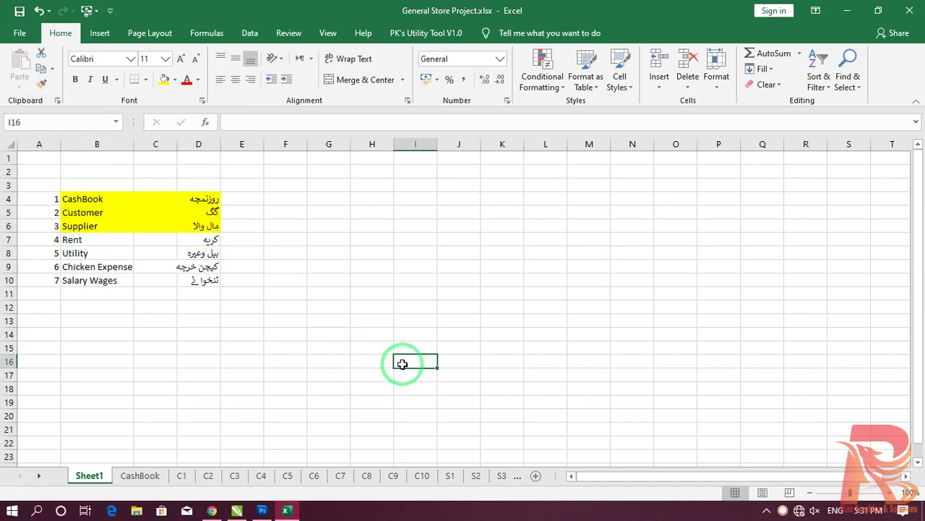
Step: Review the Rent, Utility, Chicken Expense and Salary Wages rows on Sheet1 and the entries on the CashBook sheet
{"action": "left_click_drag", "start_coordinate": [71, 240], "coordinate": [209, 238]}
{"action": "left_click_drag", "start_coordinate": [78, 252], "coordinate": [200, 250]}
{"action": "left_click_drag", "start_coordinate": [67, 271], "coordinate": [195, 265]}
{"action": "left_click", "coordinate": [87, 280], "text": "ctrl"}
{"action": "left_click_drag", "start_coordinate": [88, 280], "coordinate": [199, 271]}
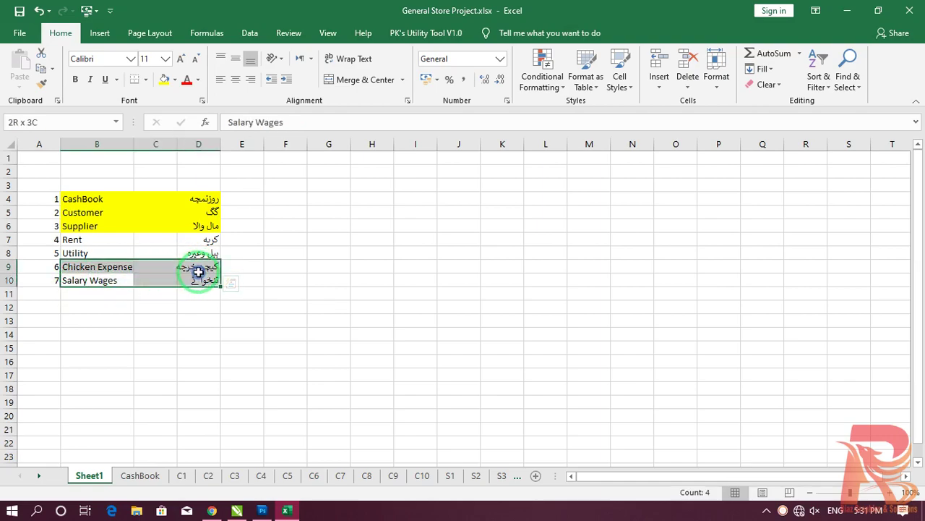
{"action": "left_click", "coordinate": [174, 318]}
{"action": "left_click", "coordinate": [139, 474]}
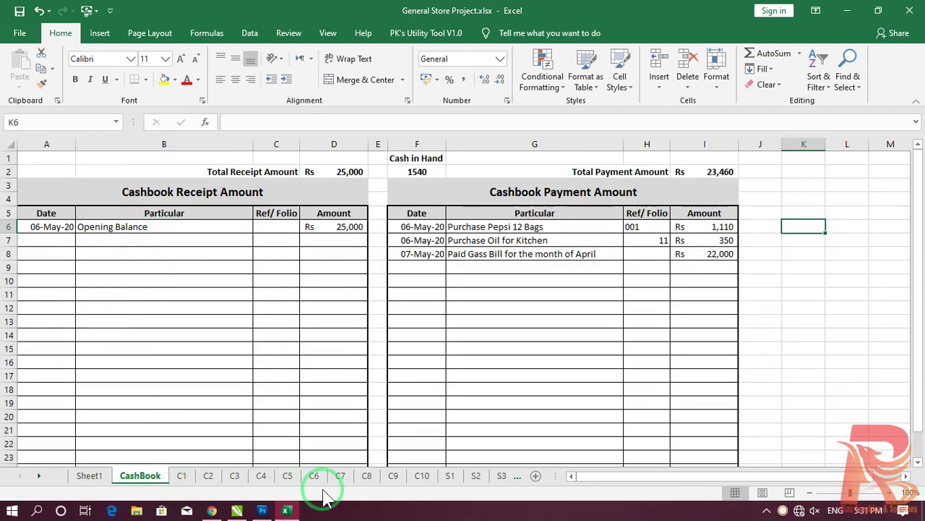
Step: On Sheet1, fill the Rent through Salary Wages rows (B7:D10) with yellow
{"action": "left_click", "coordinate": [80, 475]}
{"action": "left_click_drag", "start_coordinate": [83, 239], "coordinate": [205, 280]}
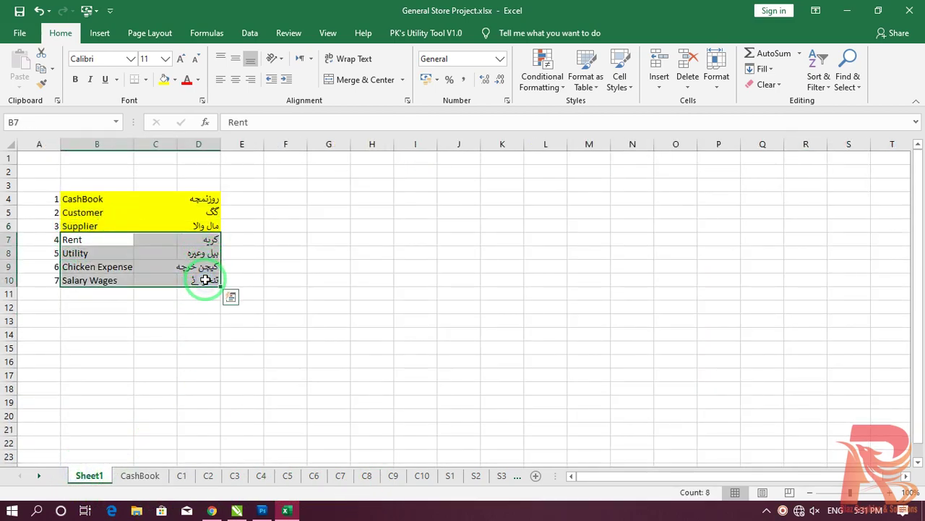
{"action": "left_click", "coordinate": [164, 79]}
{"action": "left_click", "coordinate": [467, 320]}
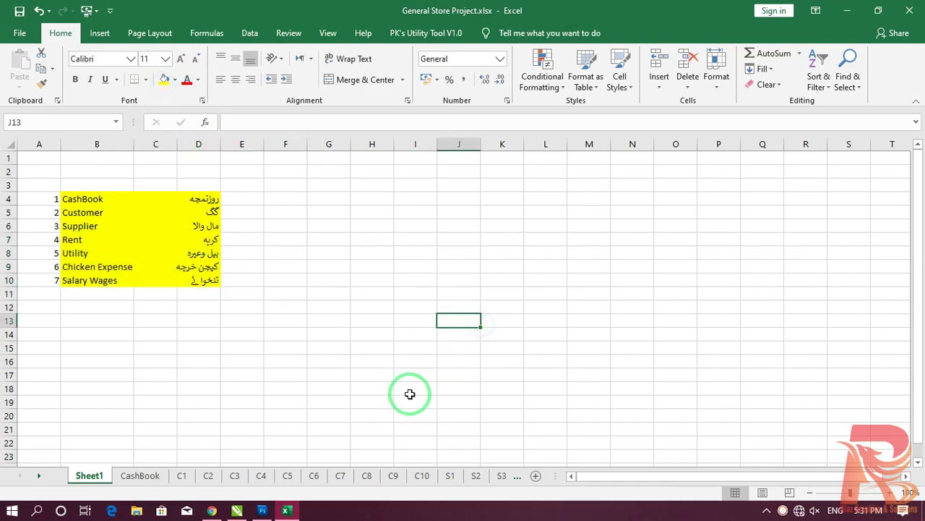
{"action": "left_click", "coordinate": [77, 240]}
{"action": "left_click", "coordinate": [108, 253]}
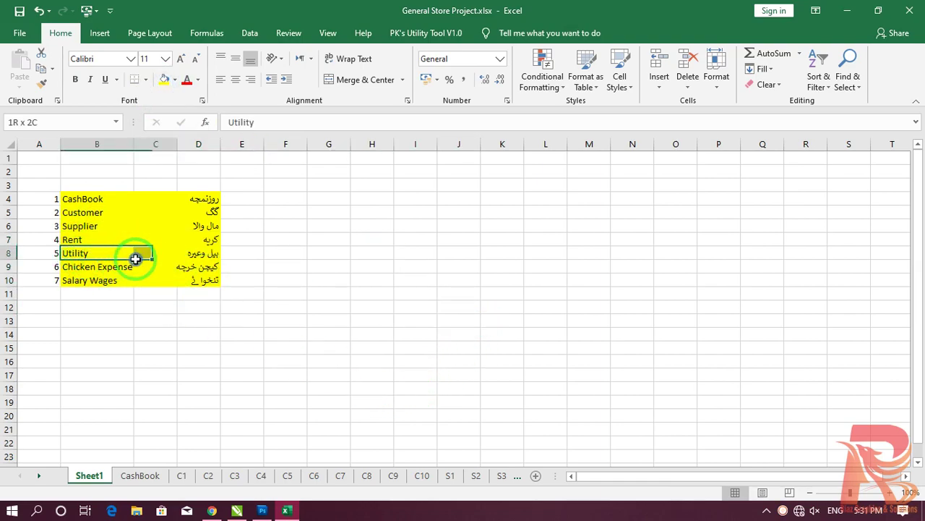
Step: Create a copy of the CashBook sheet and place it after the last sheet in the workbook
{"action": "left_click", "coordinate": [125, 269]}
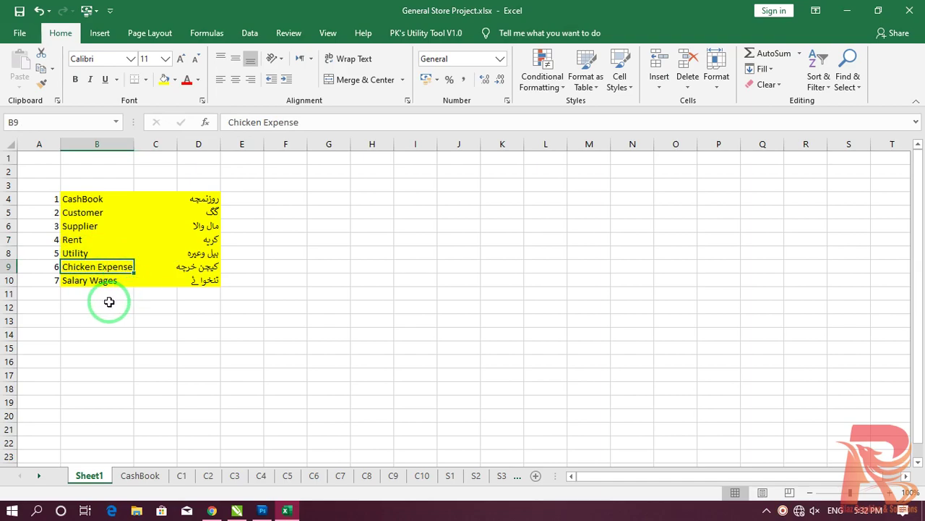
{"action": "left_click", "coordinate": [116, 281]}
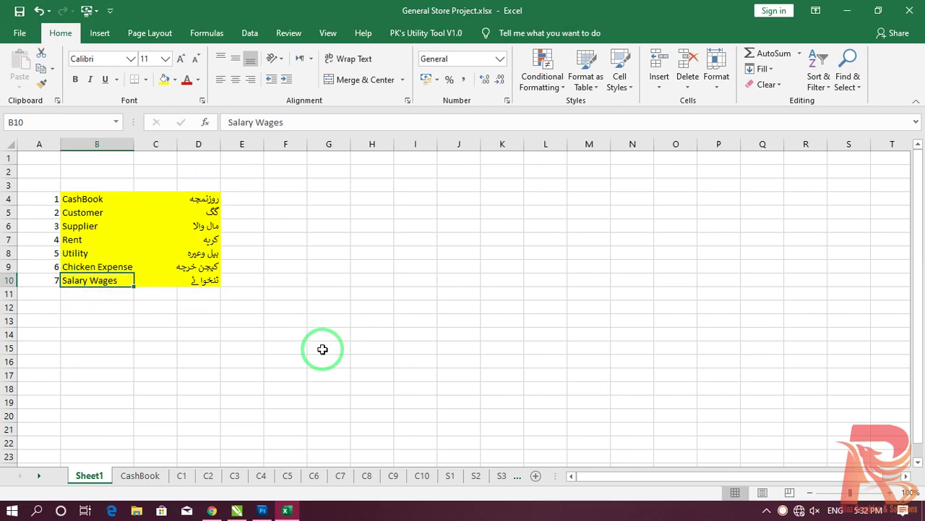
{"action": "left_click", "coordinate": [139, 478]}
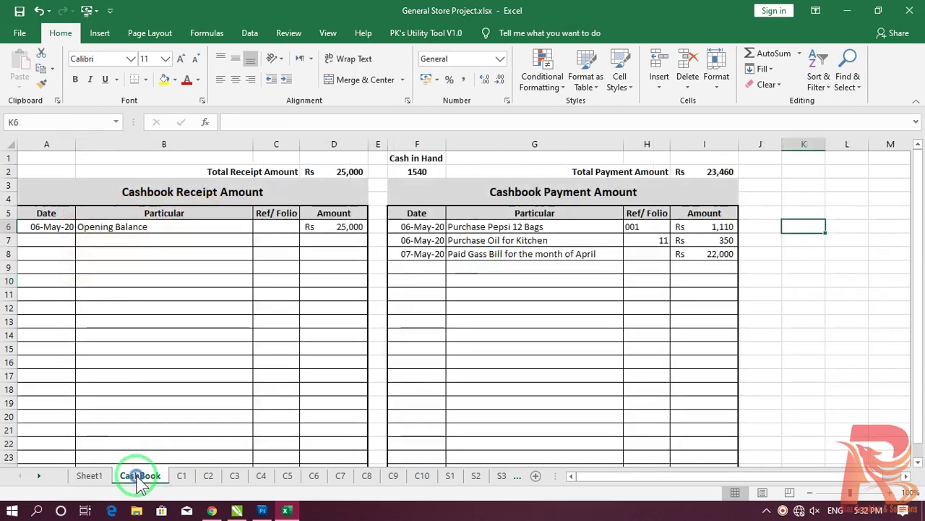
{"action": "right_click", "coordinate": [146, 477]}
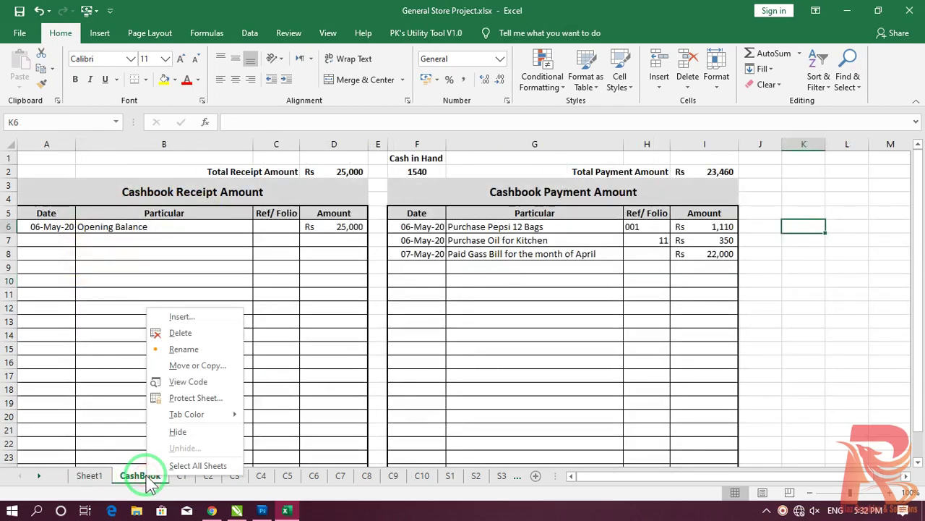
{"action": "left_click", "coordinate": [217, 365]}
{"action": "scroll", "coordinate": [163, 383], "scroll_direction": "down", "scroll_amount": 3}
{"action": "left_click", "coordinate": [155, 402]}
{"action": "left_click", "coordinate": [160, 414]}
{"action": "left_click", "coordinate": [227, 434]}
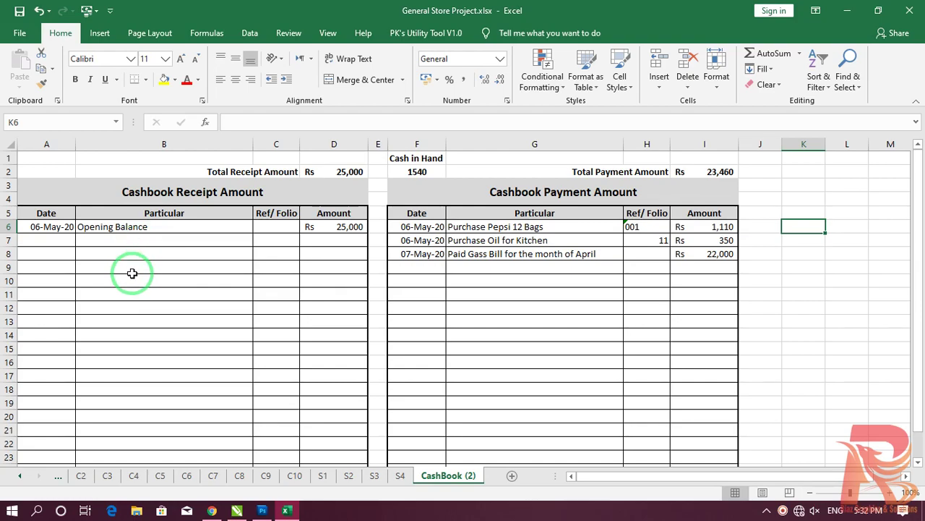
Step: In the copied sheet's receipt heading (A3), replace the word "Cashbook" with "Kitchen Expense"
{"action": "left_click", "coordinate": [50, 227]}
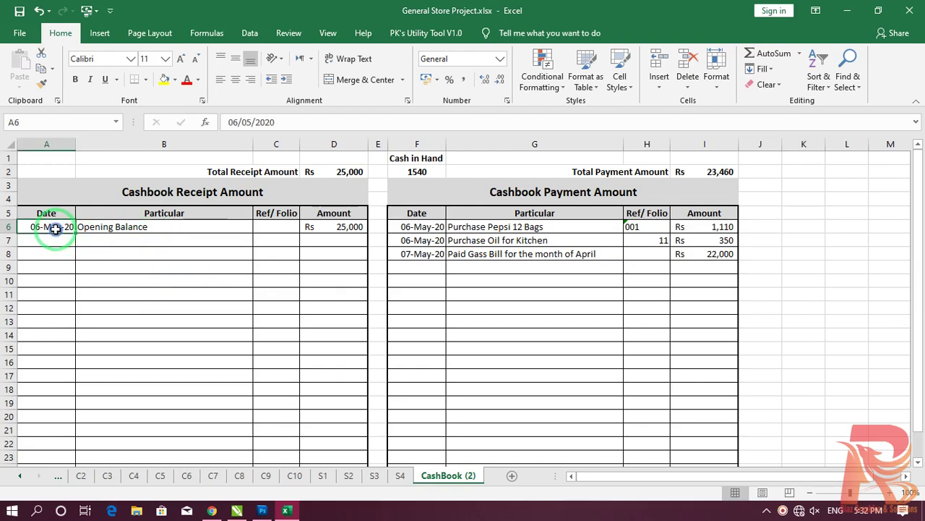
{"action": "left_click", "coordinate": [129, 227]}
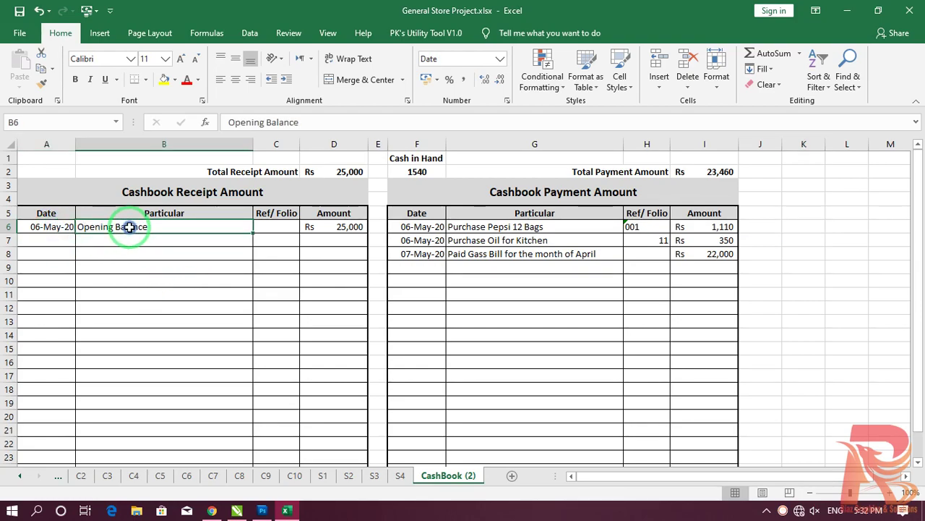
{"action": "left_click", "coordinate": [195, 191]}
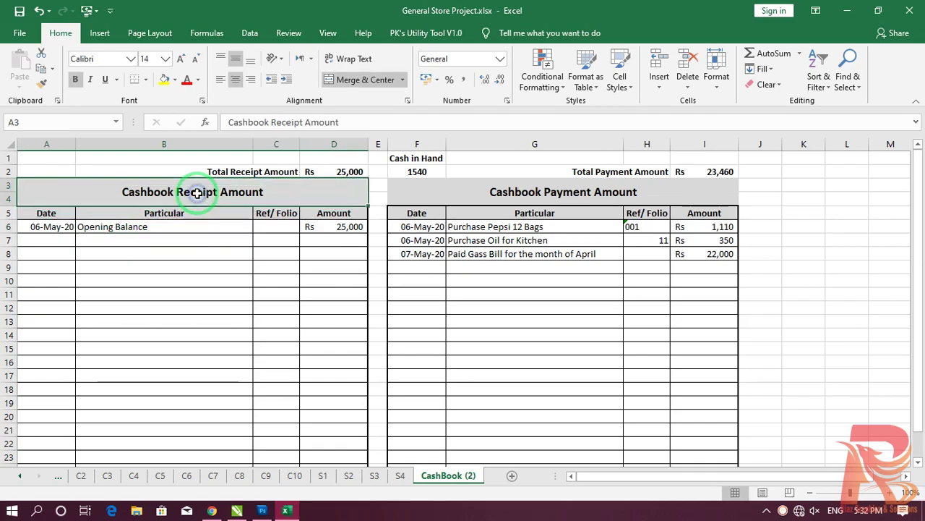
{"action": "double_click", "coordinate": [135, 192]}
{"action": "double_click", "coordinate": [134, 192]}
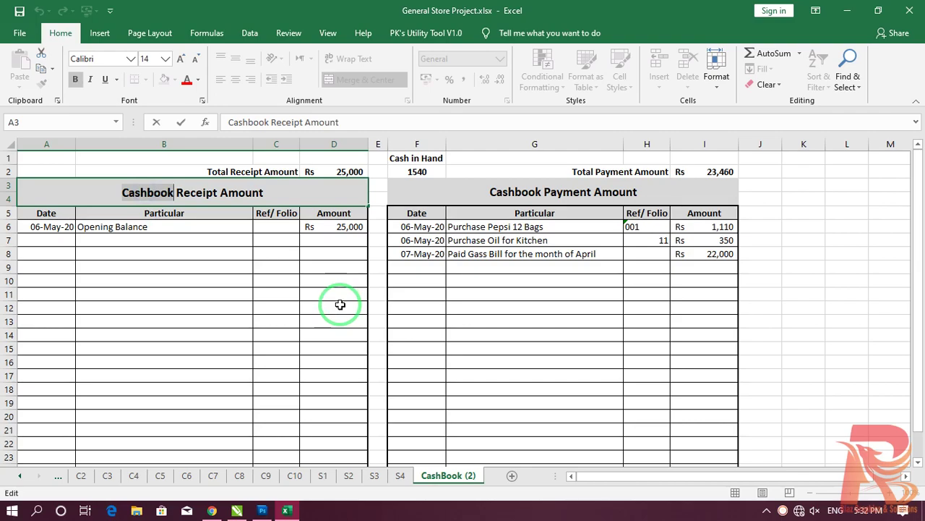
{"action": "type", "text": "k"}
{"action": "key", "text": "BackSpace"}
{"action": "type", "text": "Kitch"}
{"action": "type", "text": "en Expen"}
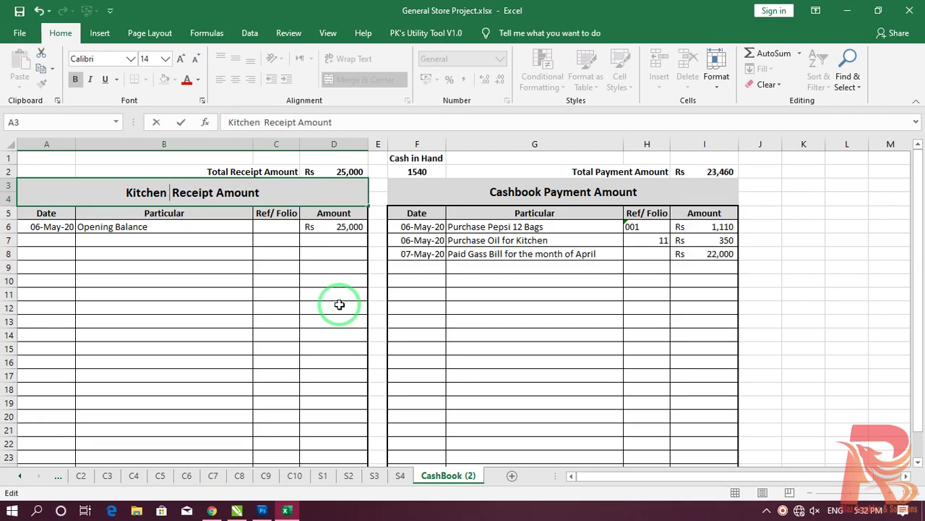
{"action": "type", "text": "se"}
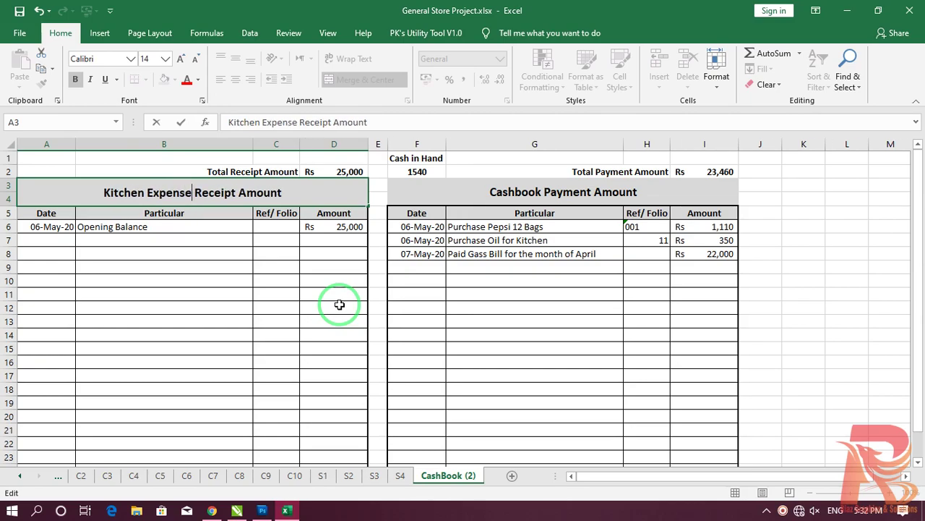
{"action": "key", "text": "Return"}
Step: Remove "Receipt Amount" from the A3 heading, leaving the title "Kitchen Expense"
{"action": "key", "text": "Up"}
{"action": "key", "text": "F2"}
{"action": "key", "text": "BackSpace"}
{"action": "key", "text": "BackSpace"}
{"action": "key", "text": "BackSpace"}
{"action": "key", "text": "BackSpace"}
{"action": "key", "text": "BackSpace"}
{"action": "key", "text": "BackSpace"}
{"action": "key", "text": "BackSpace"}
{"action": "key", "text": "BackSpace"}
{"action": "key", "text": "BackSpace"}
{"action": "key", "text": "BackSpace"}
{"action": "key", "text": "BackSpace"}
{"action": "key", "text": "BackSpace"}
{"action": "key", "text": "BackSpace"}
{"action": "key", "text": "BackSpace"}
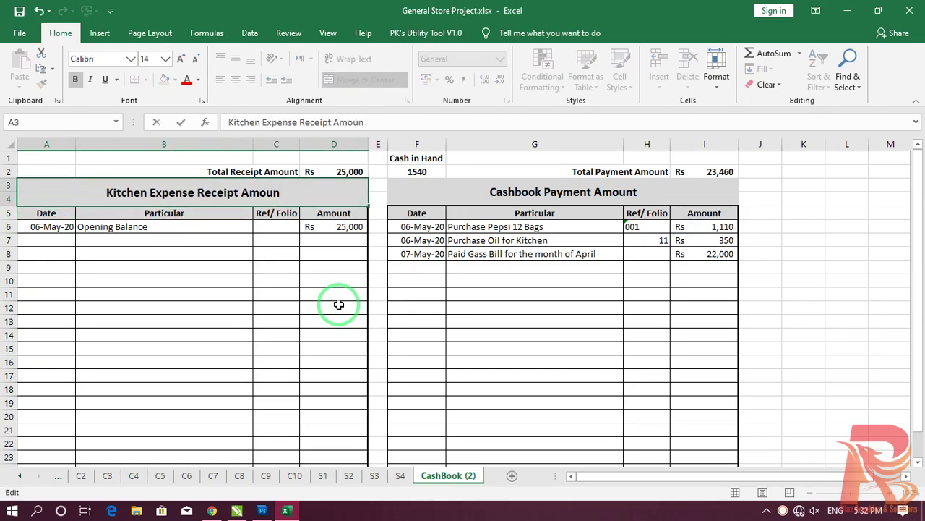
{"action": "key", "text": "Return"}
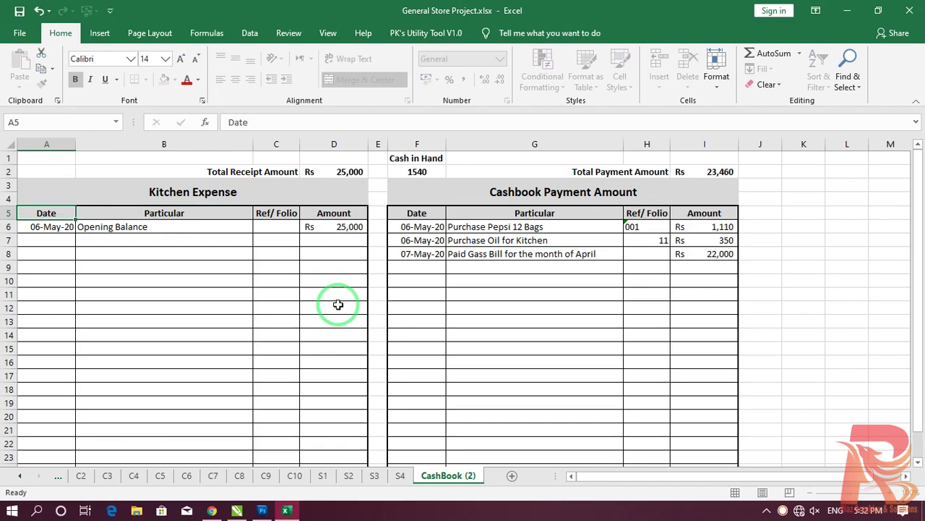
Step: Delete the payment section's columns F:J and the spare column E from the copied sheet
{"action": "key", "text": "Up"}
{"action": "key", "text": "Right"}
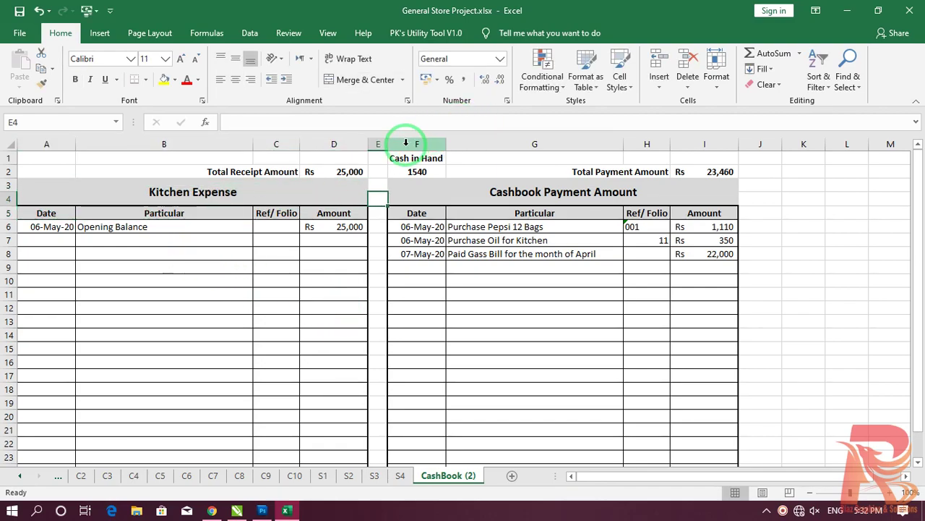
{"action": "left_click_drag", "start_coordinate": [413, 143], "coordinate": [746, 155]}
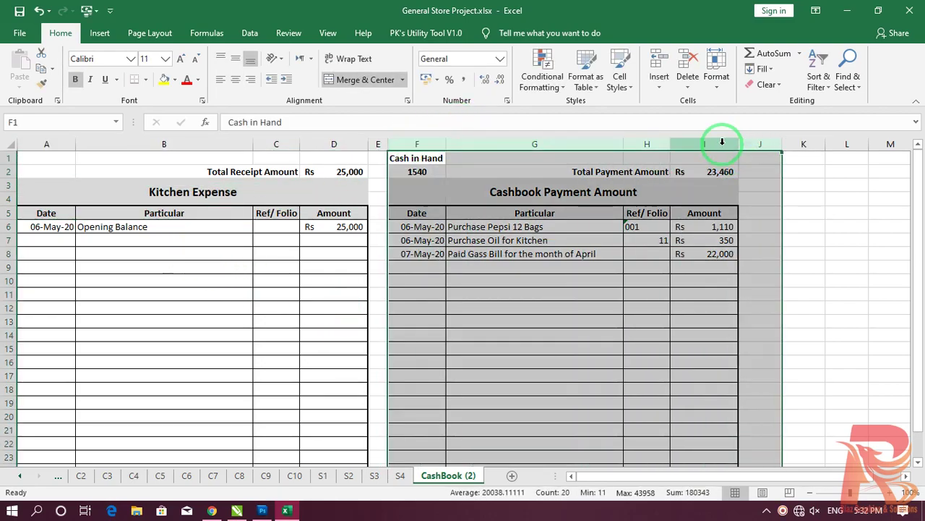
{"action": "right_click", "coordinate": [719, 144]}
{"action": "left_click", "coordinate": [770, 254]}
{"action": "left_click", "coordinate": [761, 311]}
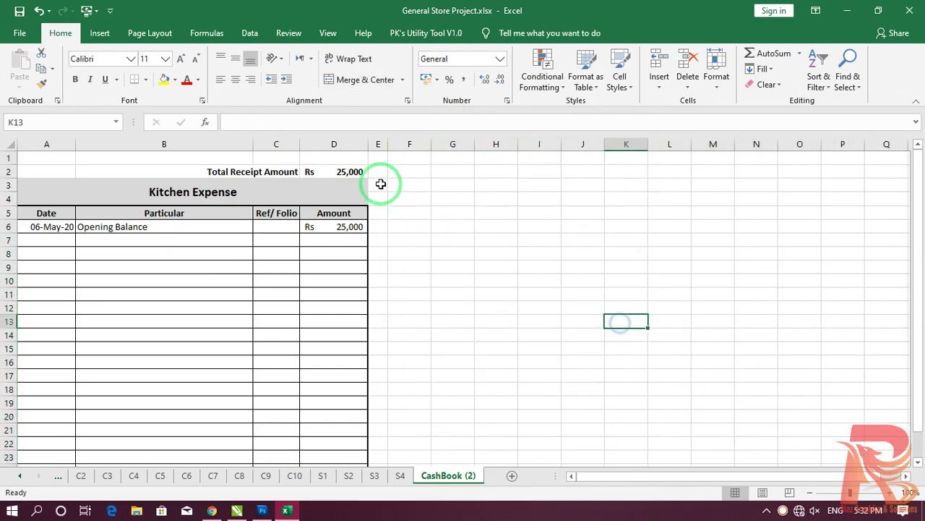
{"action": "left_click", "coordinate": [379, 144]}
{"action": "right_click", "coordinate": [380, 144]}
{"action": "left_click", "coordinate": [418, 250]}
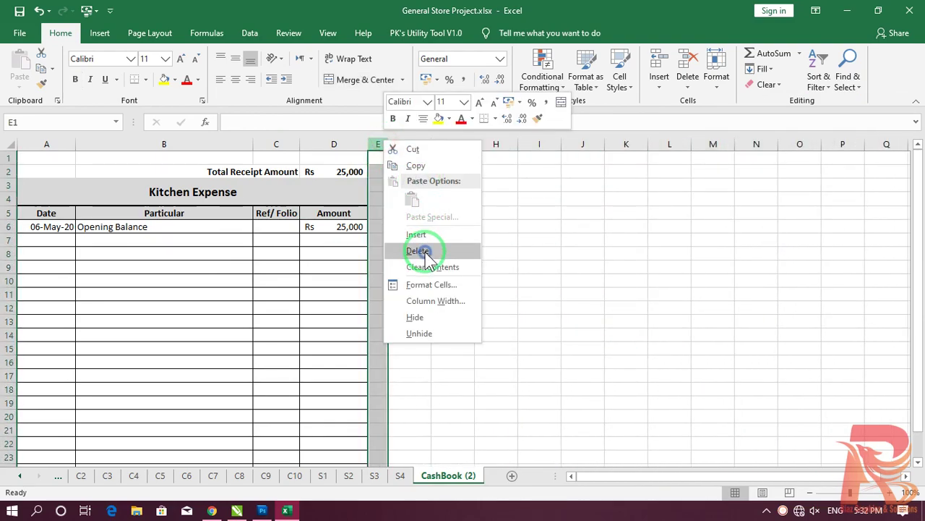
{"action": "left_click", "coordinate": [477, 267]}
{"action": "left_click", "coordinate": [224, 318]}
Step: Clear the opening balance entry in A6:D6 of the Kitchen Expense table
{"action": "left_click_drag", "start_coordinate": [44, 227], "coordinate": [310, 225]}
{"action": "key", "text": "Delete"}
{"action": "left_click", "coordinate": [562, 347]}
{"action": "left_click", "coordinate": [46, 228]}
Step: Change the total label in B2 to "Total Kitchen Expenses"
{"action": "left_click", "coordinate": [327, 169]}
{"action": "left_click", "coordinate": [245, 171]}
{"action": "type", "text": "Total K"}
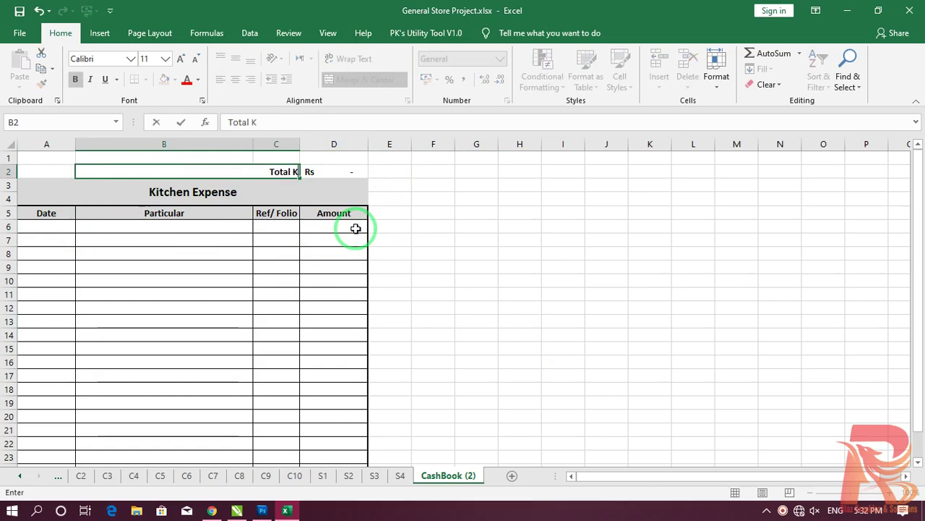
{"action": "type", "text": "itchen Expens"}
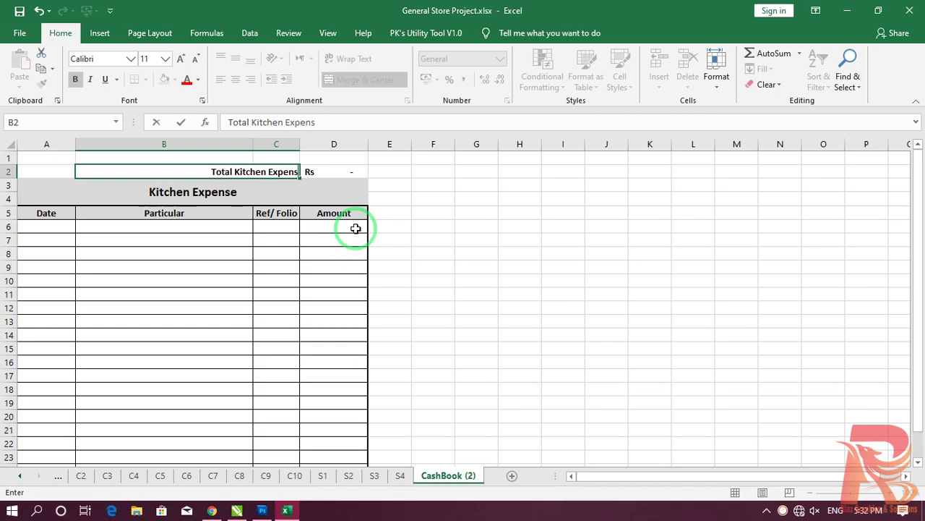
{"action": "key", "text": "Return"}
Step: Enter today's date, 08-May-20, in A6 as the start of a sample kitchen expense entry
{"action": "key", "text": "Up"}
{"action": "key", "text": "Down"}
{"action": "key", "text": "Right"}
{"action": "key", "text": "Down"}
{"action": "key", "text": "Left"}
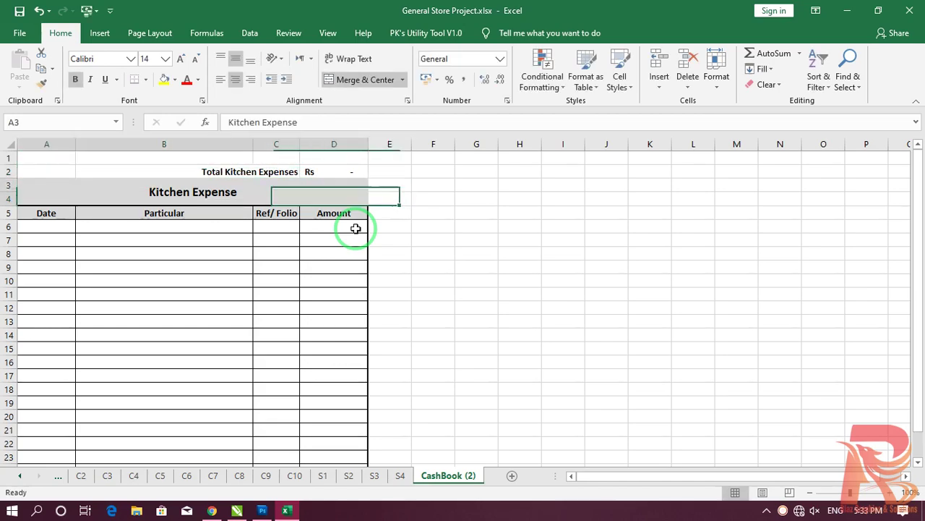
{"action": "key", "text": "Down"}
{"action": "key", "text": "Down"}
{"action": "key", "text": "Left"}
{"action": "key", "text": "Left"}
{"action": "key", "text": "Left"}
{"action": "key", "text": "Right"}
{"action": "key", "text": "Left"}
{"action": "key", "text": "ctrl+semicolon"}
{"action": "key", "text": "Return"}
{"action": "key", "text": "Up"}
Step: Enter "Foods + Fruit" as the Particular in B6
{"action": "key", "text": "Right"}
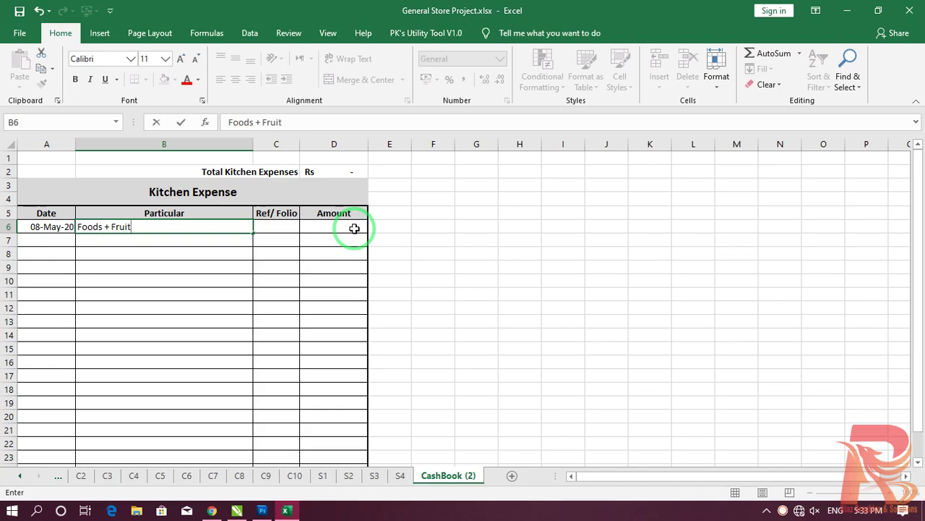
{"action": "key", "text": "Return"}
{"action": "key", "text": "Up"}
{"action": "key", "text": "Right"}
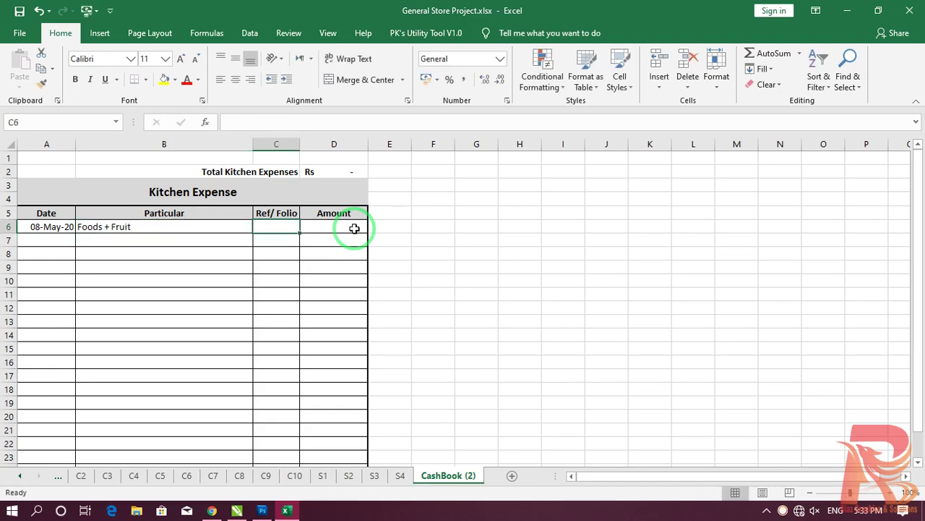
Step: Replace the B6 Particular with "Purchase Lobia, dall, Rise for Kitchen", and enter Ref/Folio 144 and amount 15000 in the same row
{"action": "key", "text": "Left"}
{"action": "key", "text": "Left"}
{"action": "key", "text": "Right"}
{"action": "key", "text": "Right"}
{"action": "key", "text": "Right"}
{"action": "key", "text": "Left"}
{"action": "key", "text": "Left"}
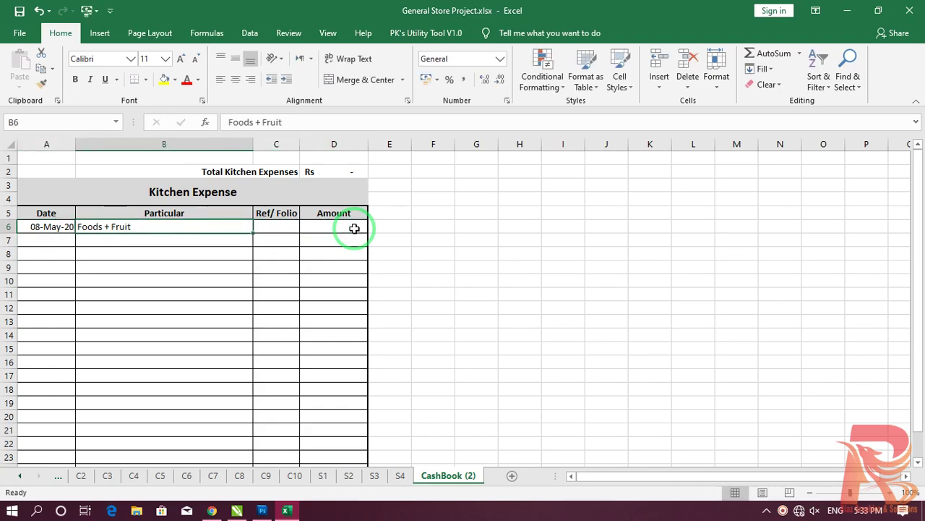
{"action": "type", "text": "P"}
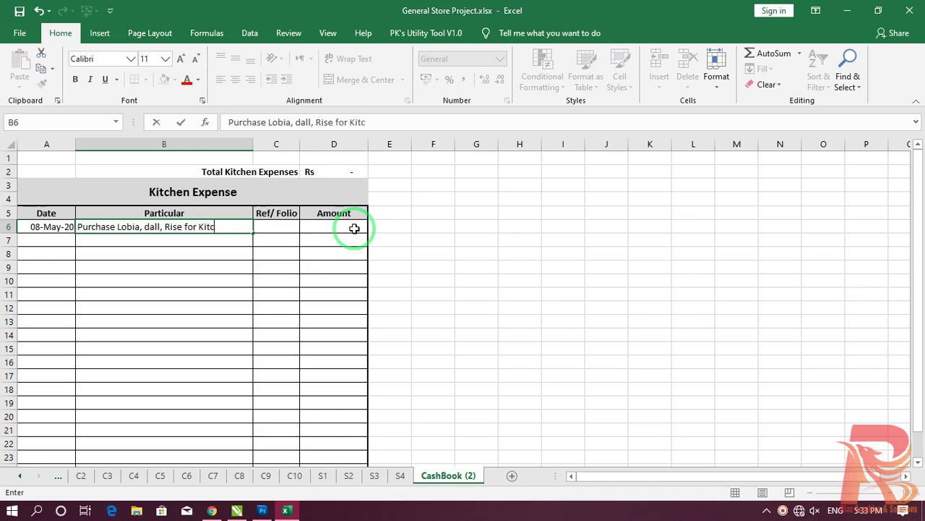
{"action": "type", "text": "n"}
{"action": "key", "text": "Tab"}
{"action": "type", "text": "1"}
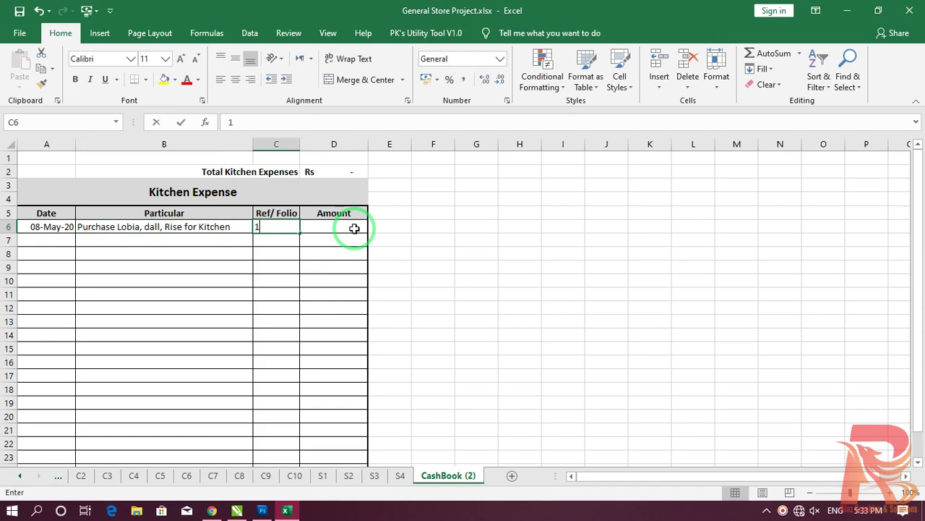
{"action": "type", "text": "44"}
{"action": "key", "text": "Tab"}
{"action": "type", "text": "15,00"}
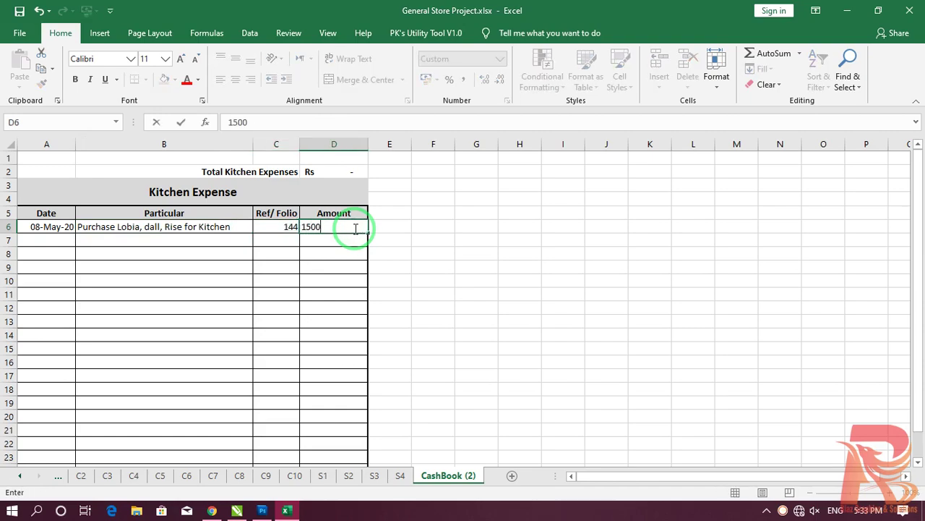
{"action": "type", "text": "0"}
{"action": "key", "text": "Return"}
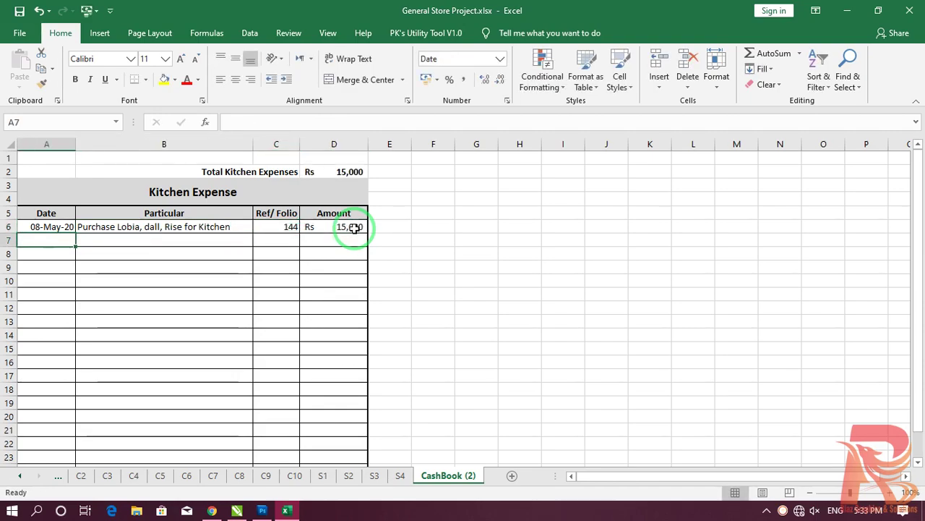
Step: Enter the date 09-May-20 in A7 for a second sample entry
{"action": "key", "text": "Up"}
{"action": "key", "text": "Right"}
{"action": "key", "text": "Left"}
{"action": "key", "text": "Down"}
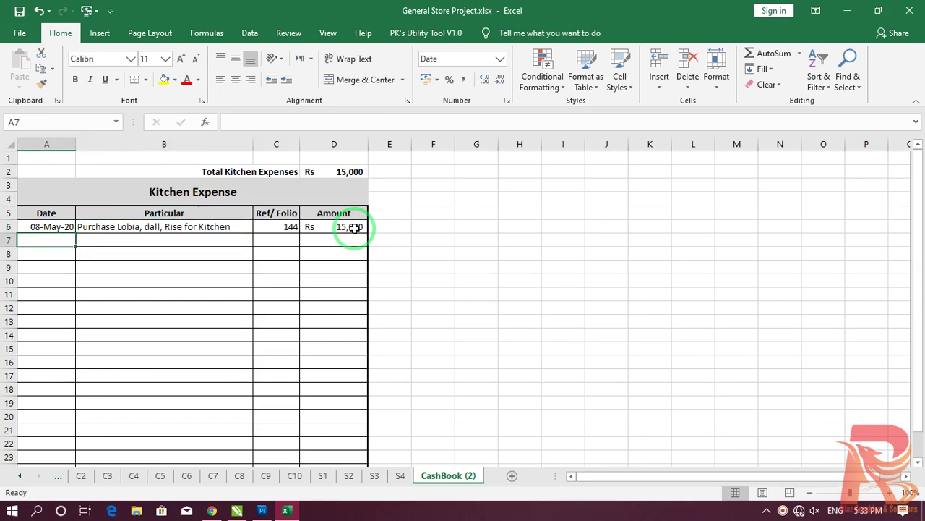
{"action": "type", "text": "9-5-20"}
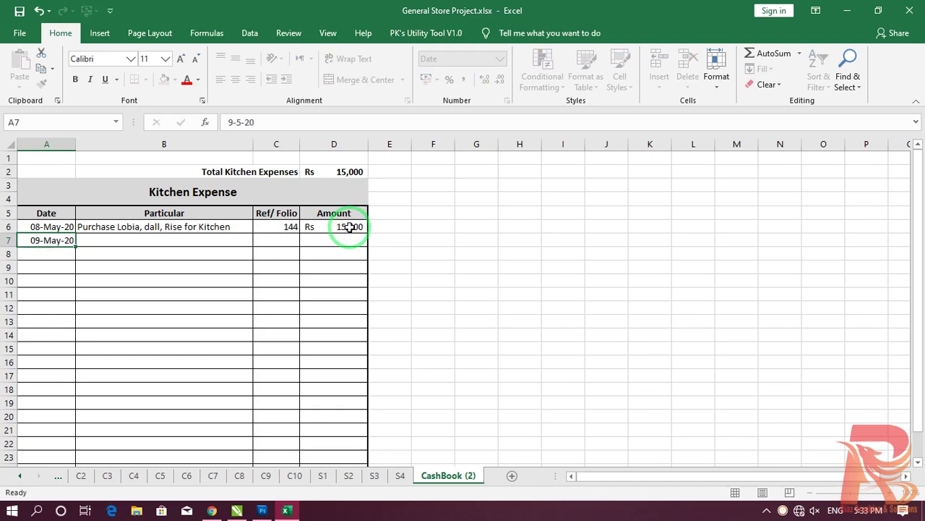
{"action": "key", "text": "Return"}
{"action": "key", "text": "Up"}
{"action": "key", "text": "Right"}
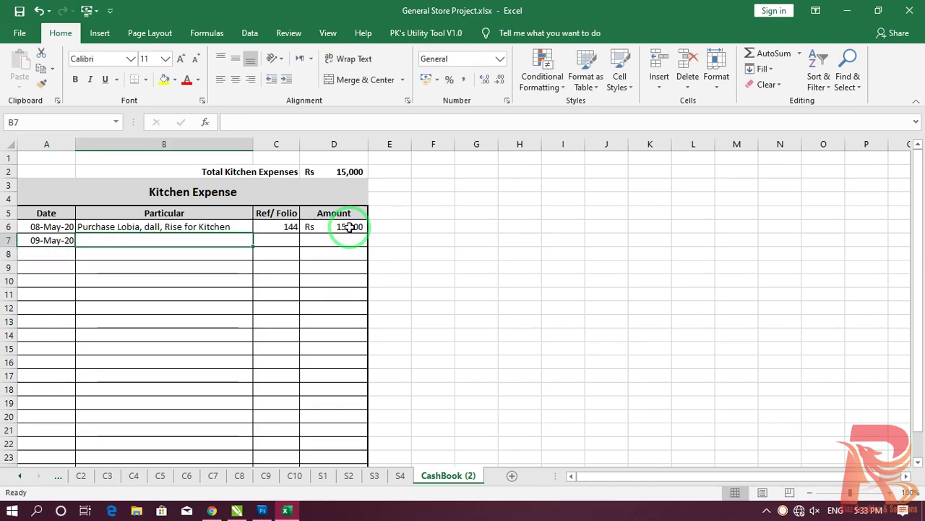
{"action": "type", "text": "Pu"}
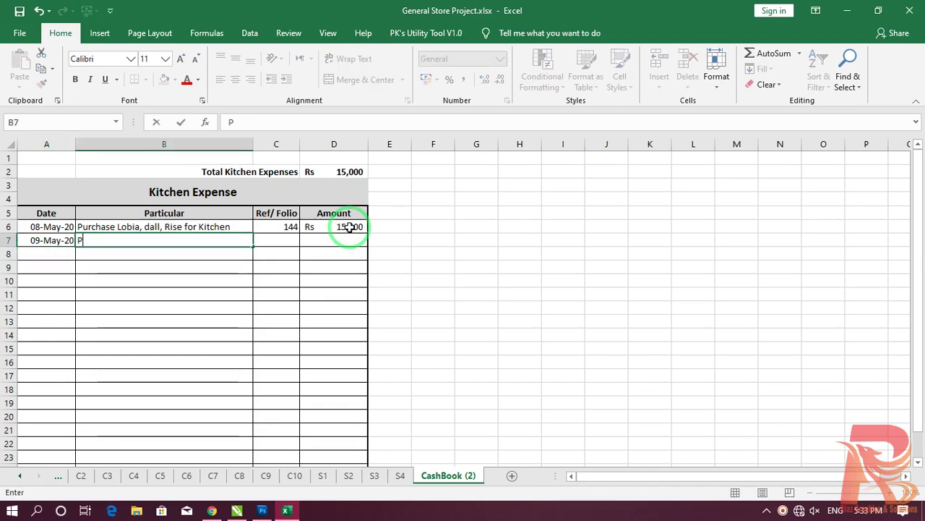
{"action": "key", "text": "Escape"}
Step: Clear the sample date in A7 and the sample expense entry in A6:D6
{"action": "key", "text": "Left"}
{"action": "key", "text": "Up"}
{"action": "key", "text": "Down"}
{"action": "key", "text": "Delete"}
{"action": "key", "text": "Up"}
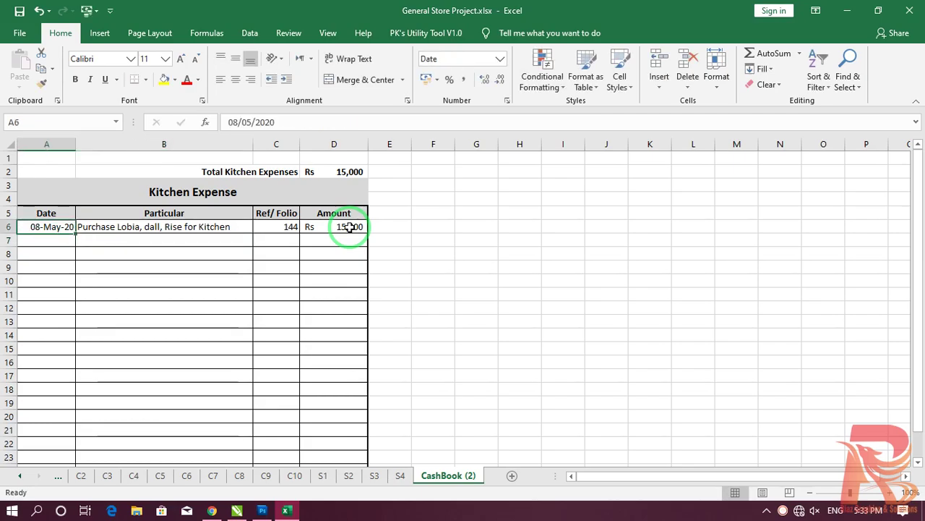
{"action": "key", "text": "shift+Right"}
{"action": "key", "text": "shift+Right"}
{"action": "key", "text": "Delete"}
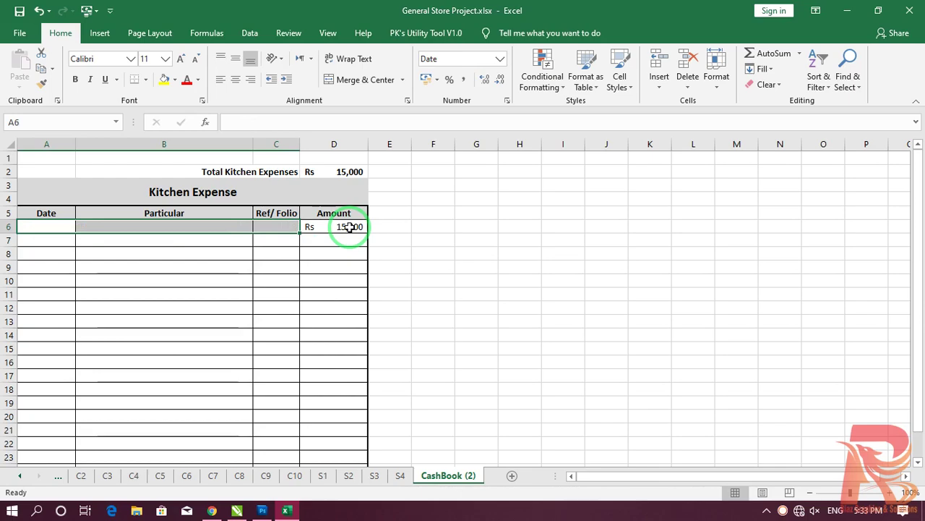
{"action": "key", "text": "Right"}
{"action": "key", "text": "Right"}
{"action": "key", "text": "Right"}
{"action": "key", "text": "Delete"}
{"action": "key", "text": "Left"}
{"action": "key", "text": "Left"}
{"action": "key", "text": "Left"}
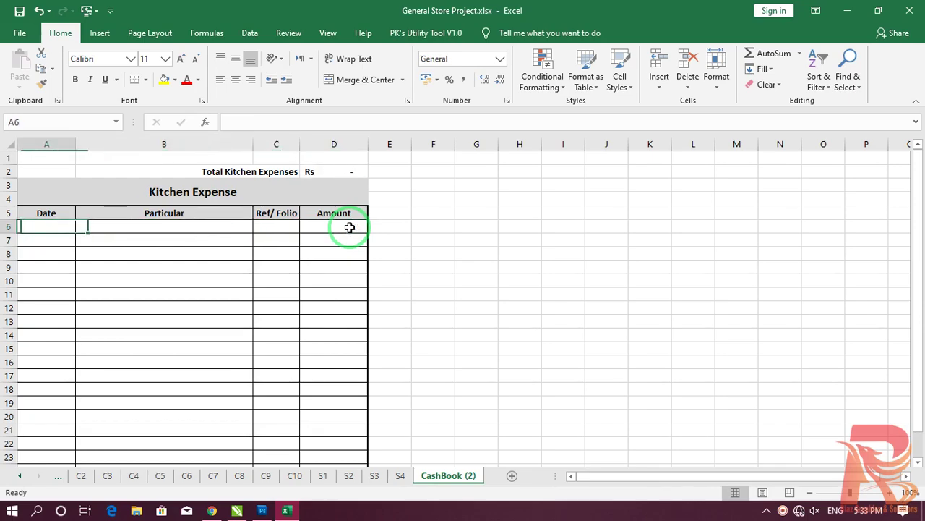
{"action": "left_click_drag", "start_coordinate": [650, 320], "coordinate": [606, 320]}
{"action": "scroll", "coordinate": [135, 277], "scroll_direction": "down", "scroll_amount": 5}
{"action": "scroll", "coordinate": [136, 280], "scroll_direction": "up", "scroll_amount": 5}
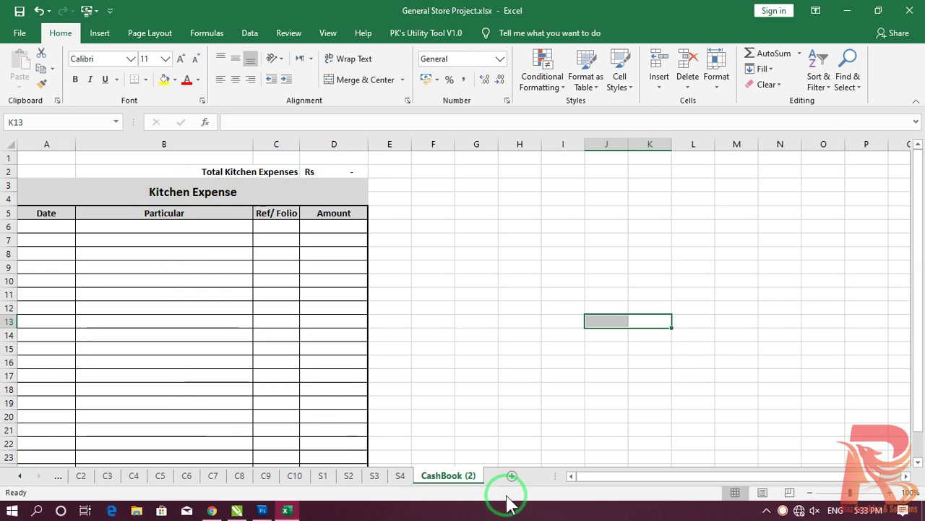
Step: Rename the "CashBook (2)" sheet to "Kitchen Expense"
{"action": "double_click", "coordinate": [450, 477]}
{"action": "type", "text": "Kitchen Expen"}
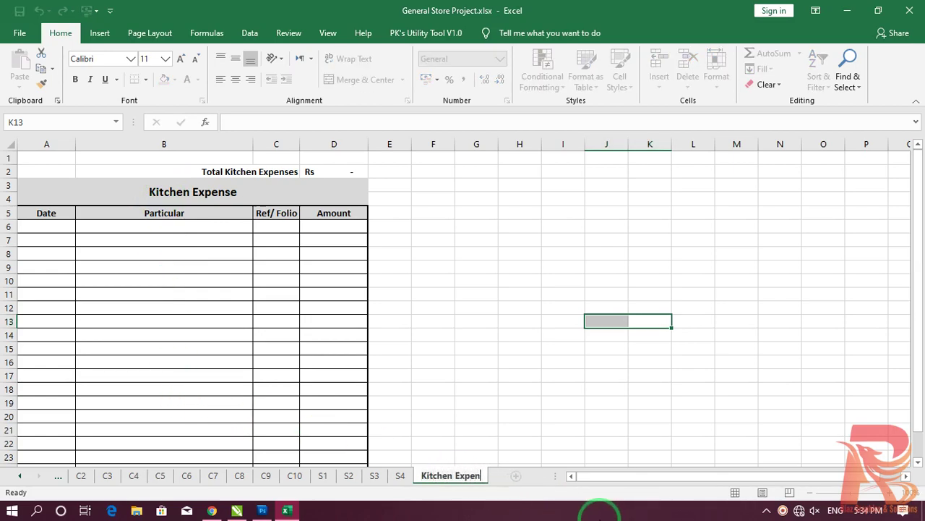
{"action": "type", "text": "se"}
{"action": "key", "text": "Return"}
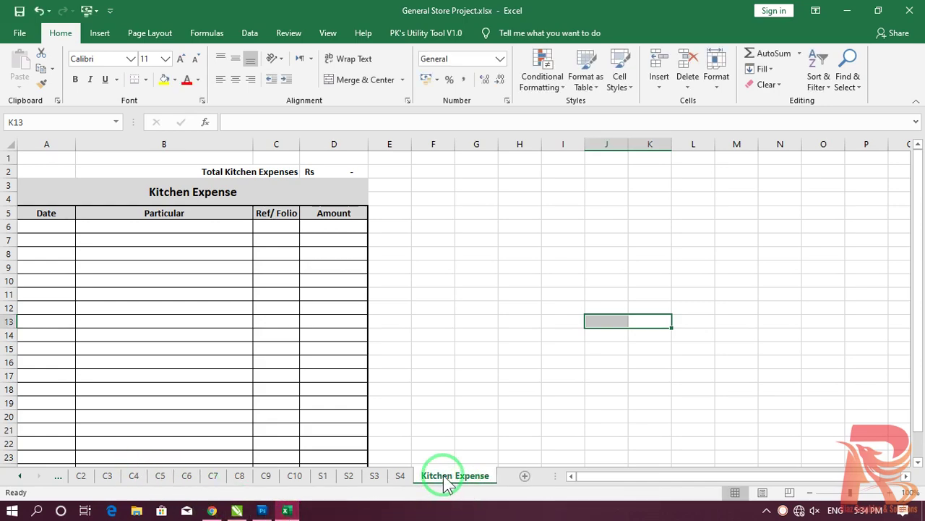
Step: Move the Kitchen Expense sheet so it sits directly after CashBook
{"action": "left_click", "coordinate": [25, 476]}
{"action": "left_click", "coordinate": [25, 475]}
{"action": "left_click_drag", "start_coordinate": [74, 481], "coordinate": [174, 481]}
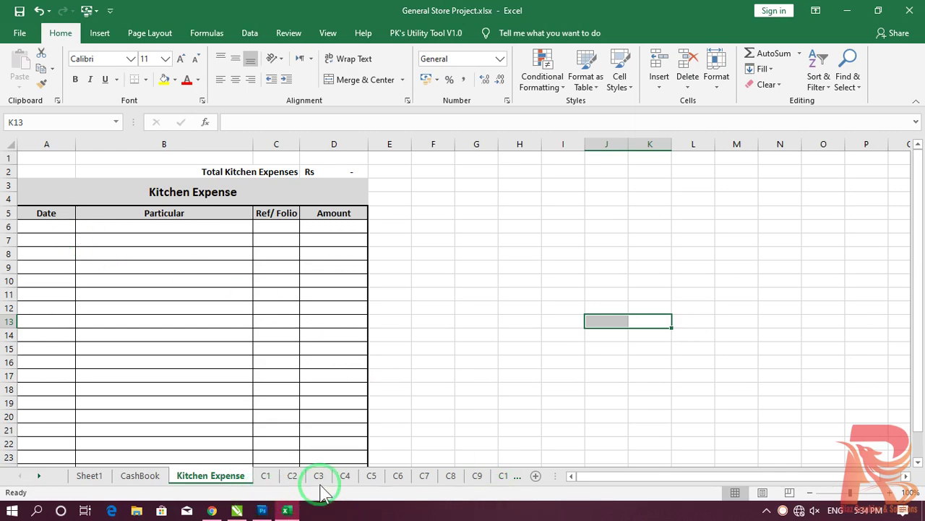
Step: Review the Rent, Utility and Chicken Expense entries in the Sheet1 account list, and look at the CashBook sheet
{"action": "left_click", "coordinate": [89, 475]}
{"action": "left_click_drag", "start_coordinate": [84, 243], "coordinate": [190, 254]}
{"action": "left_click", "coordinate": [102, 271]}
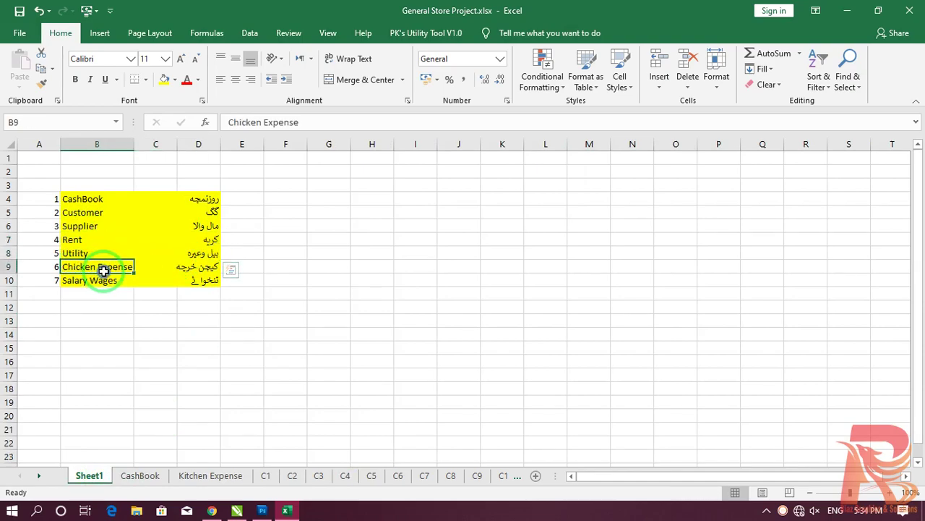
{"action": "left_click_drag", "start_coordinate": [79, 243], "coordinate": [77, 254]}
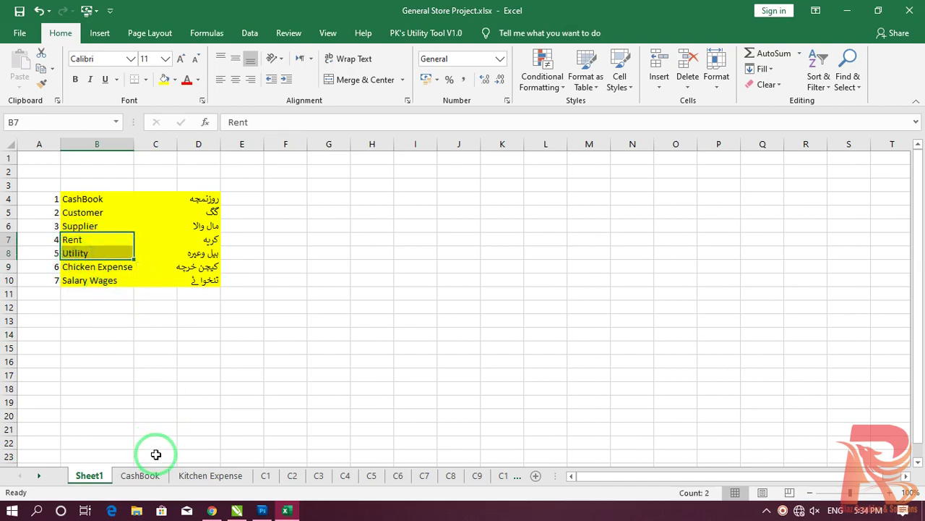
{"action": "left_click", "coordinate": [141, 475]}
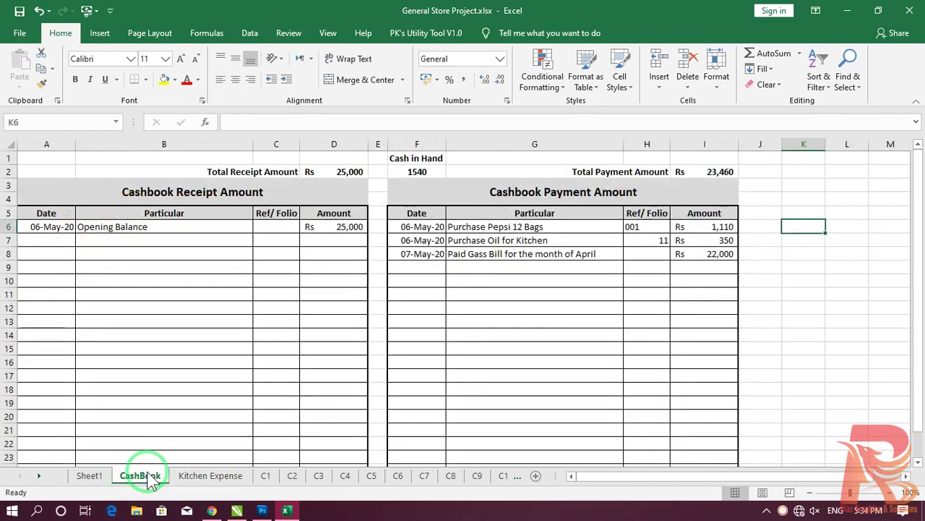
Step: Create a copy of the Kitchen Expense sheet at the end of the workbook and move it directly after CashBook
{"action": "left_click", "coordinate": [204, 477]}
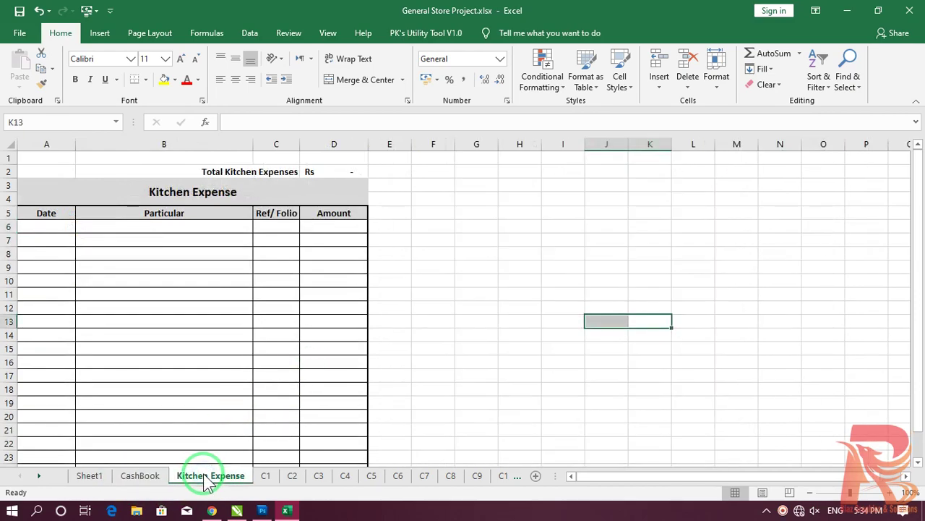
{"action": "right_click", "coordinate": [208, 478]}
{"action": "left_click", "coordinate": [303, 363]}
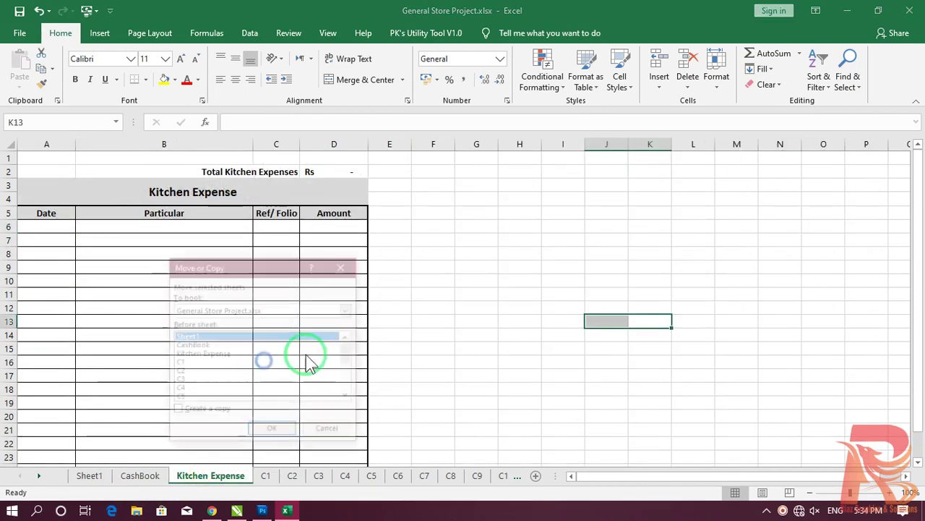
{"action": "scroll", "coordinate": [208, 383], "scroll_direction": "down", "scroll_amount": 3}
{"action": "left_click", "coordinate": [196, 398]}
{"action": "left_click", "coordinate": [175, 411]}
{"action": "left_click", "coordinate": [272, 430]}
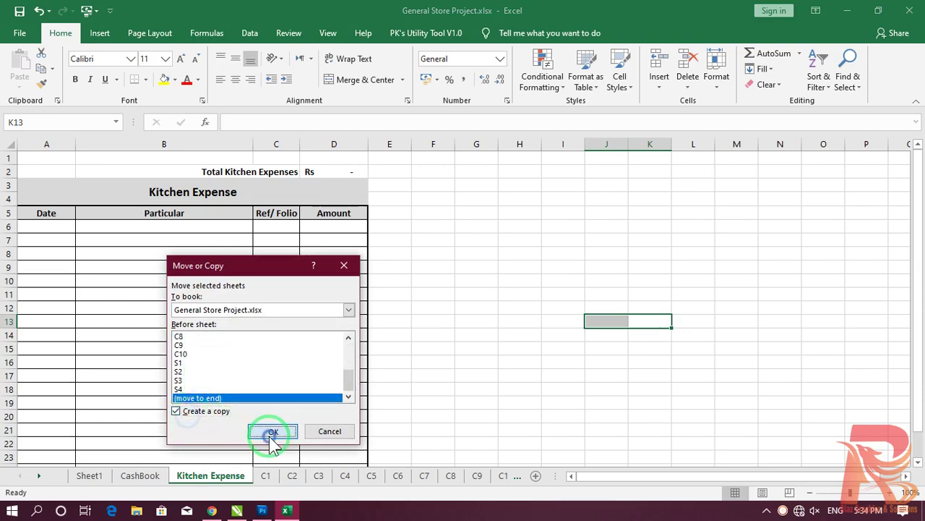
{"action": "left_click", "coordinate": [568, 335]}
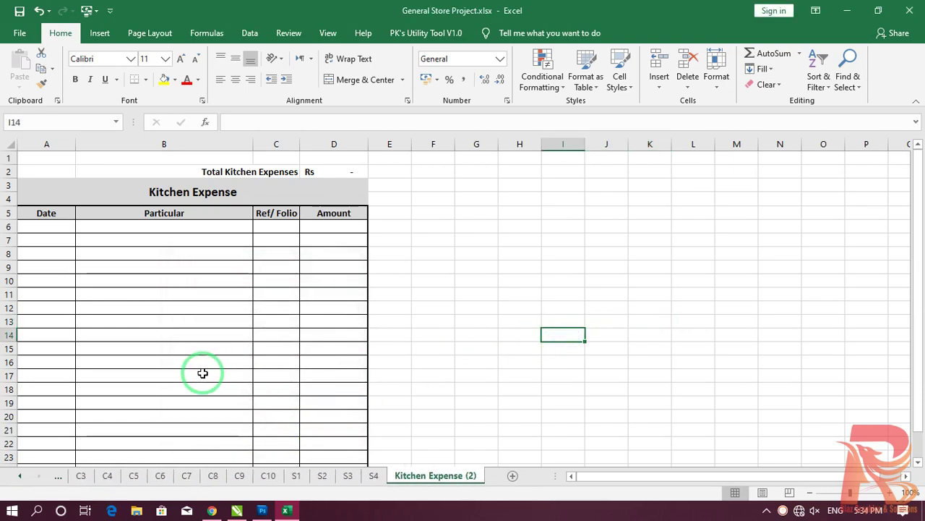
{"action": "left_click", "coordinate": [58, 476]}
{"action": "mouse_move", "coordinate": [62, 486]}
{"action": "left_mouse_down"}
{"action": "mouse_move", "coordinate": [358, 477]}
{"action": "mouse_move", "coordinate": [208, 475]}
{"action": "left_mouse_up"}
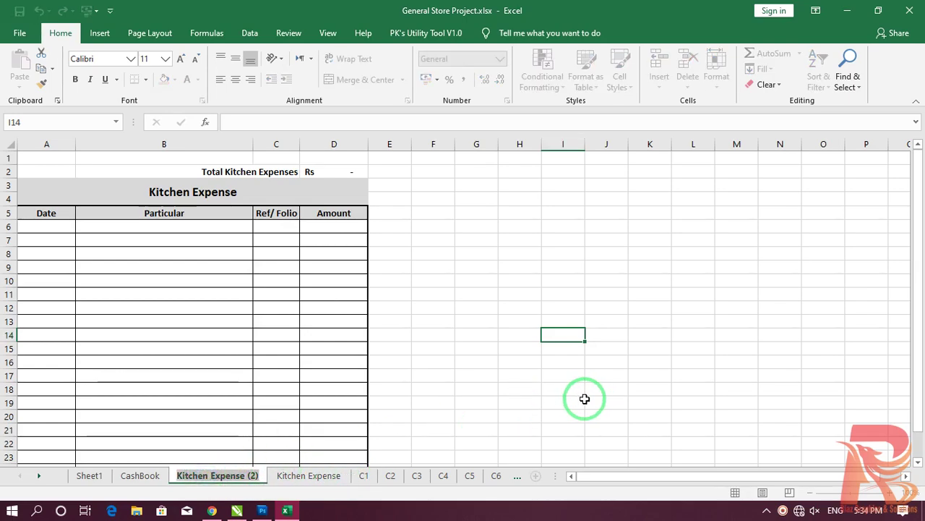
Step: Rename the copied sheet to "Ulitiy, Rent, Salary Wasages"
{"action": "type", "text": "Uliti"}
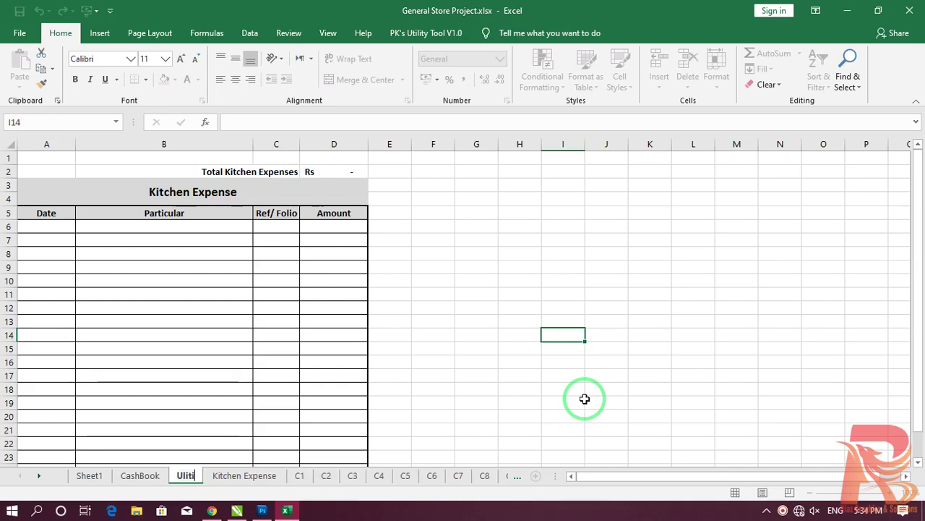
{"action": "type", "text": "y, "}
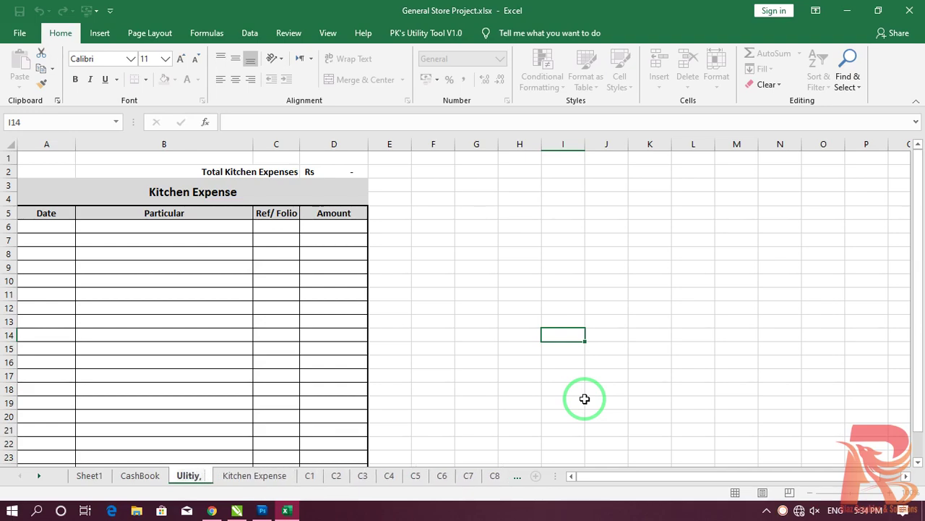
{"action": "type", "text": "Rent, "}
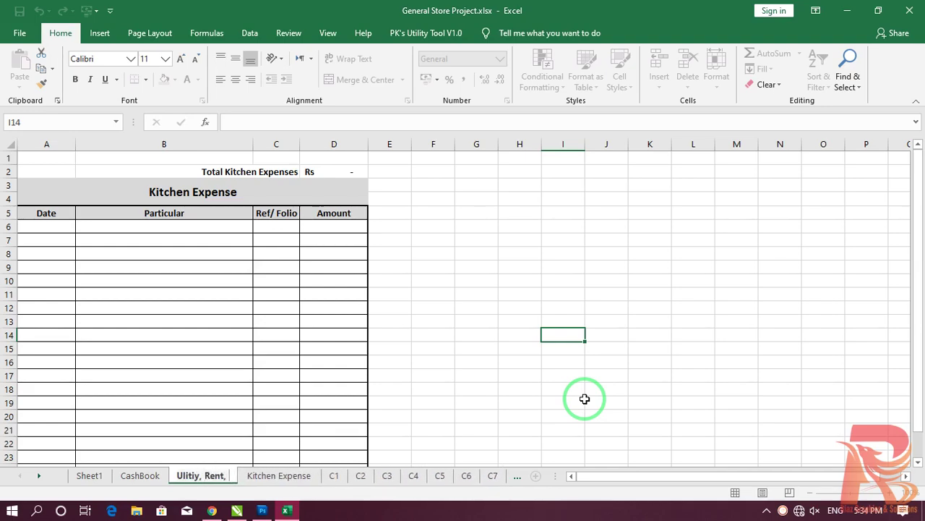
{"action": "type", "text": "Salary"}
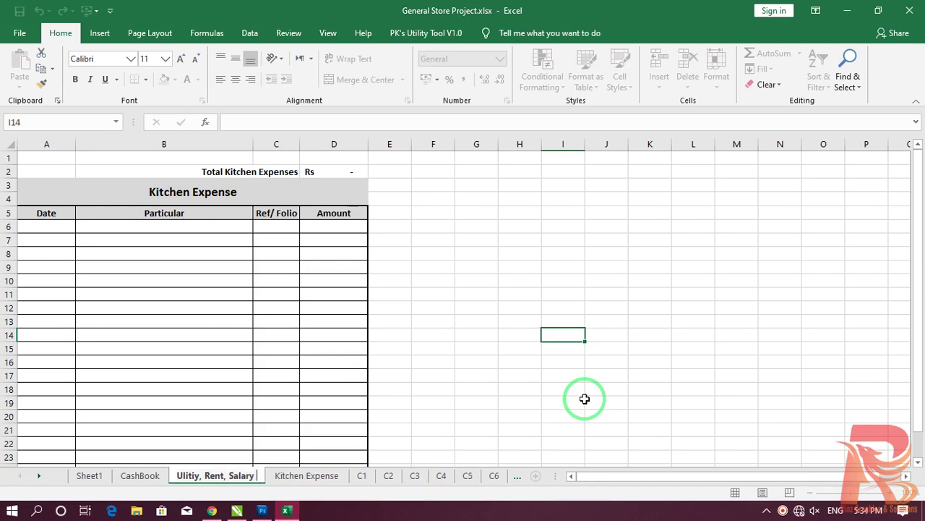
{"action": "type", "text": " Wa"}
{"action": "type", "text": "sa"}
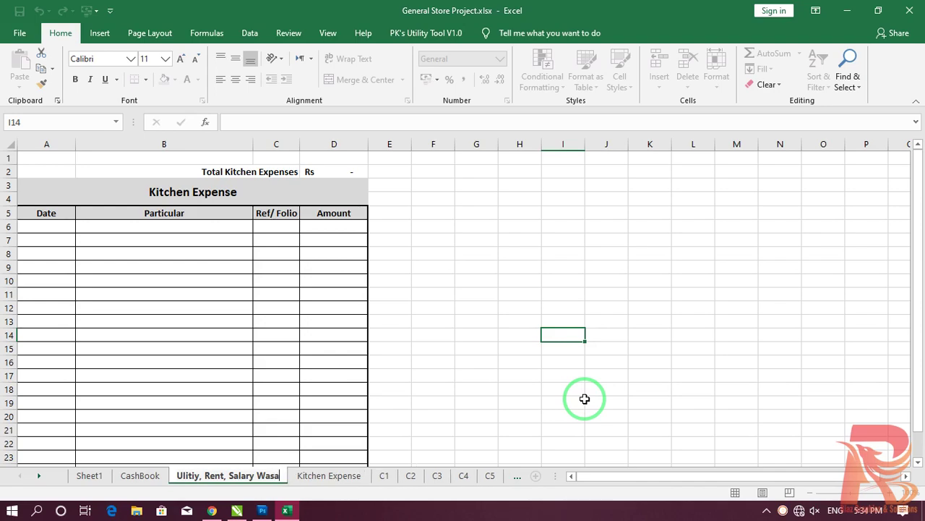
{"action": "type", "text": "ges"}
{"action": "key", "text": "Return"}
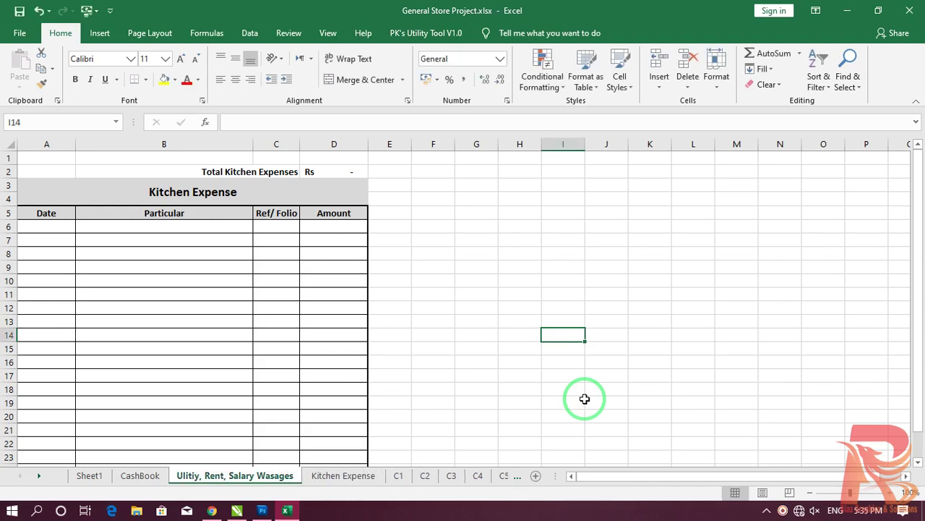
Step: Shorten the copied sheet's name to "Utility"
{"action": "double_click", "coordinate": [239, 476]}
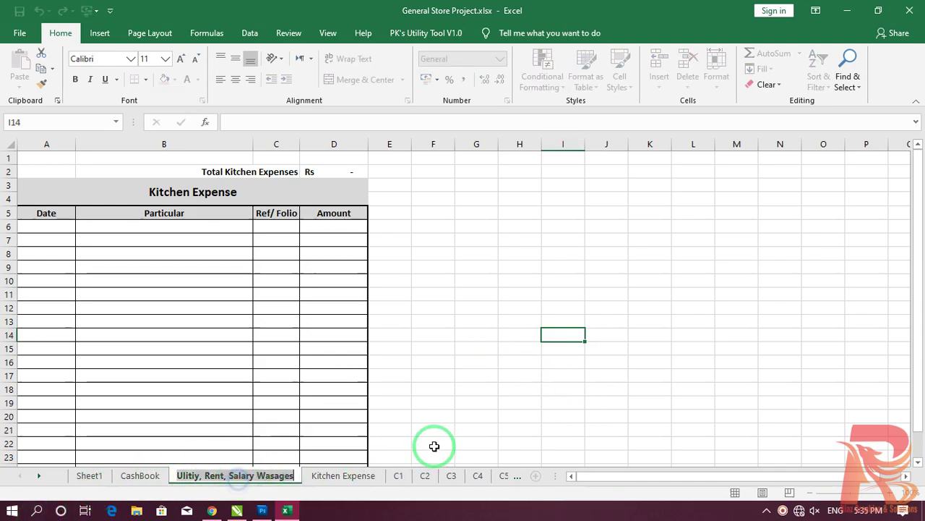
{"action": "type", "text": "Ulitiy"}
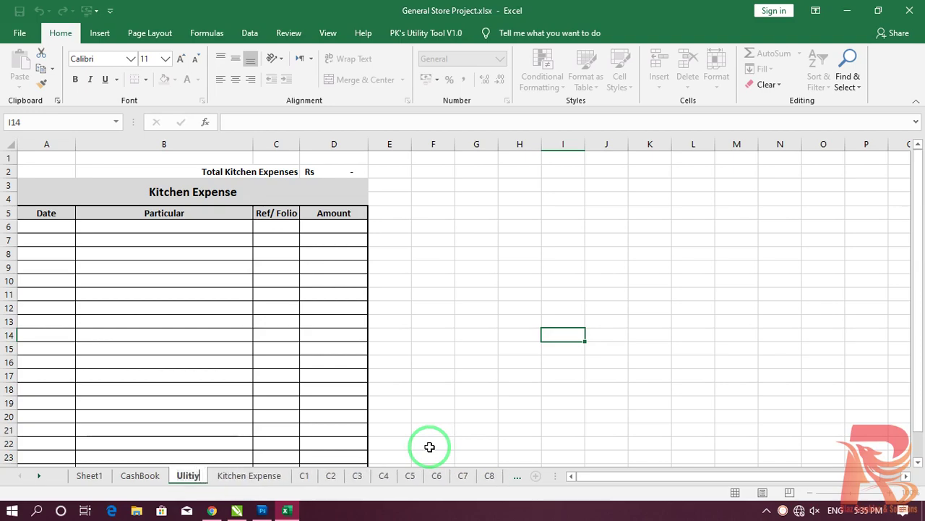
{"action": "key", "text": "BackSpace"}
{"action": "key", "text": "BackSpace"}
{"action": "key", "text": "BackSpace"}
{"action": "key", "text": "BackSpace"}
{"action": "type", "text": "tility"}
{"action": "key", "text": "Return"}
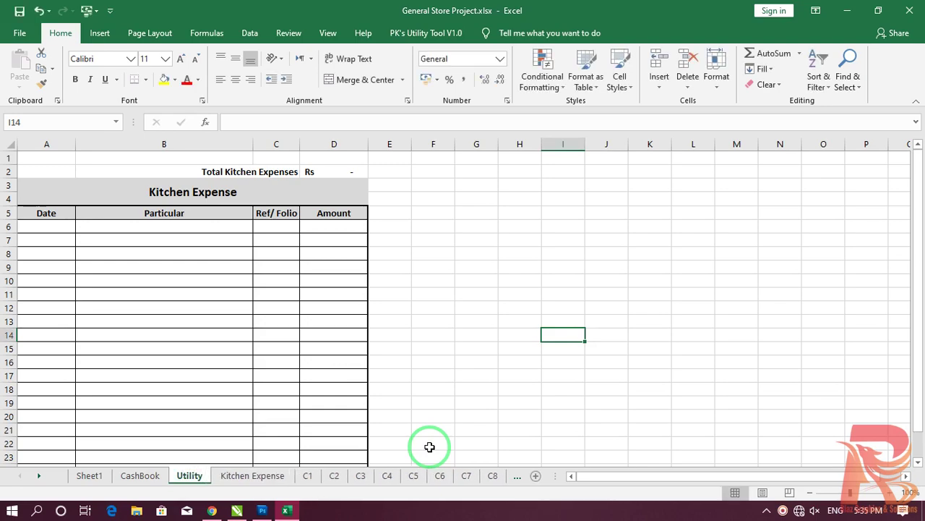
Step: Replace the merged title in A3 of the Utility sheet with "General Accoutns"
{"action": "left_click", "coordinate": [502, 285]}
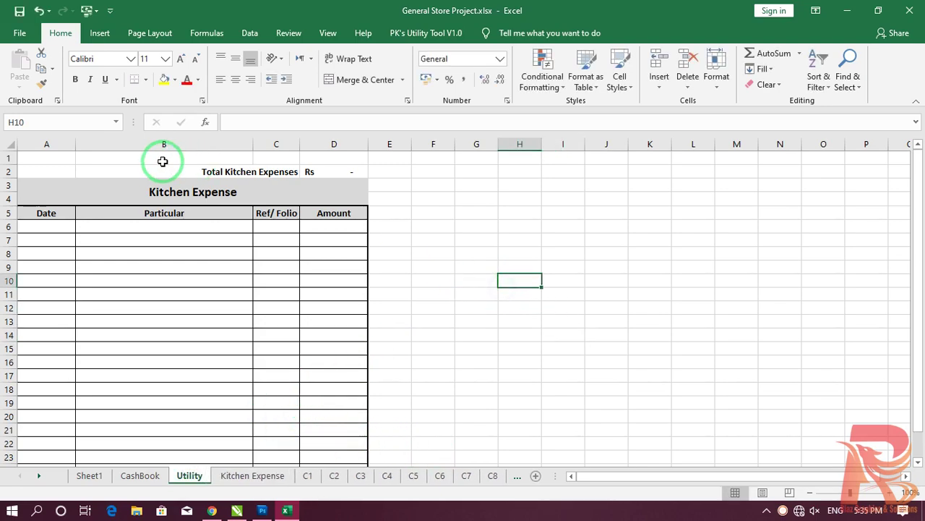
{"action": "left_click", "coordinate": [210, 187]}
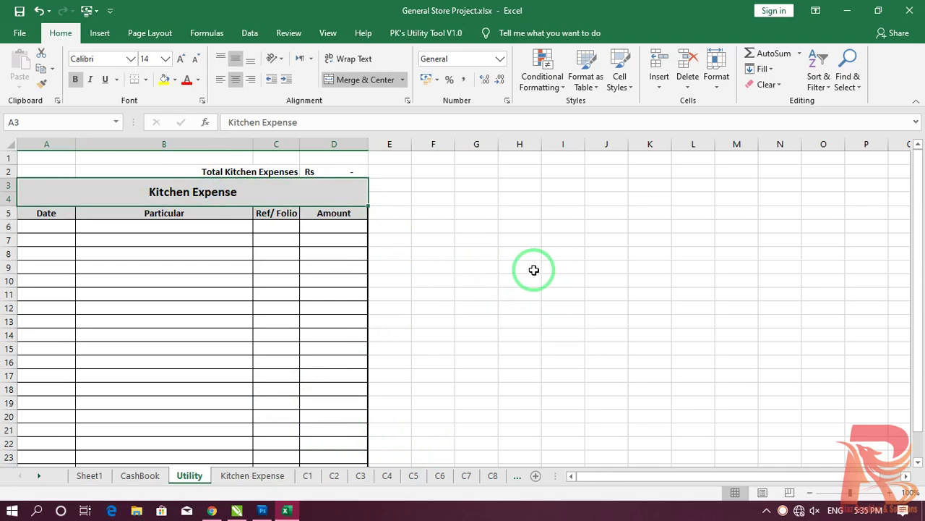
{"action": "type", "text": "General Accou"}
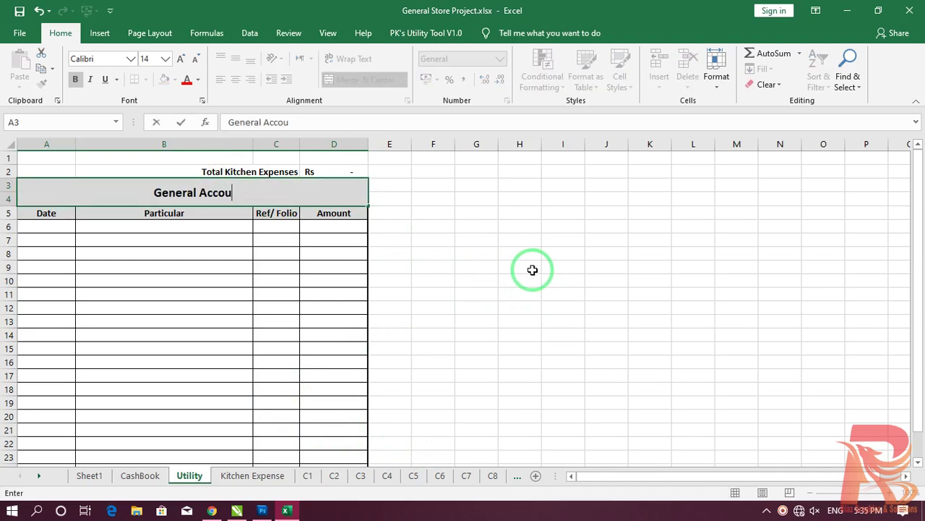
{"action": "type", "text": "tns"}
{"action": "key", "text": "Return"}
Step: Change the total label in B2 to "Total Expense"
{"action": "key", "text": "Up"}
{"action": "key", "text": "Right"}
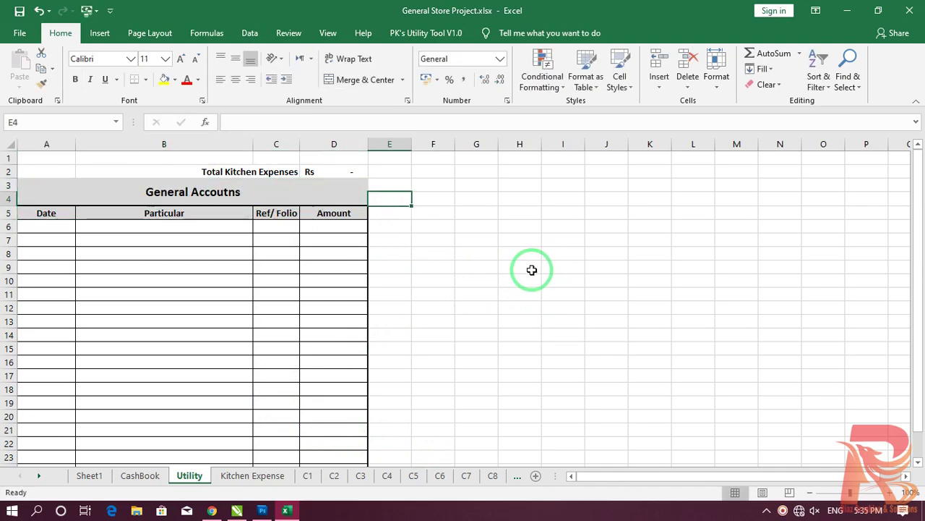
{"action": "key", "text": "Left"}
{"action": "key", "text": "Up"}
{"action": "key", "text": "Left"}
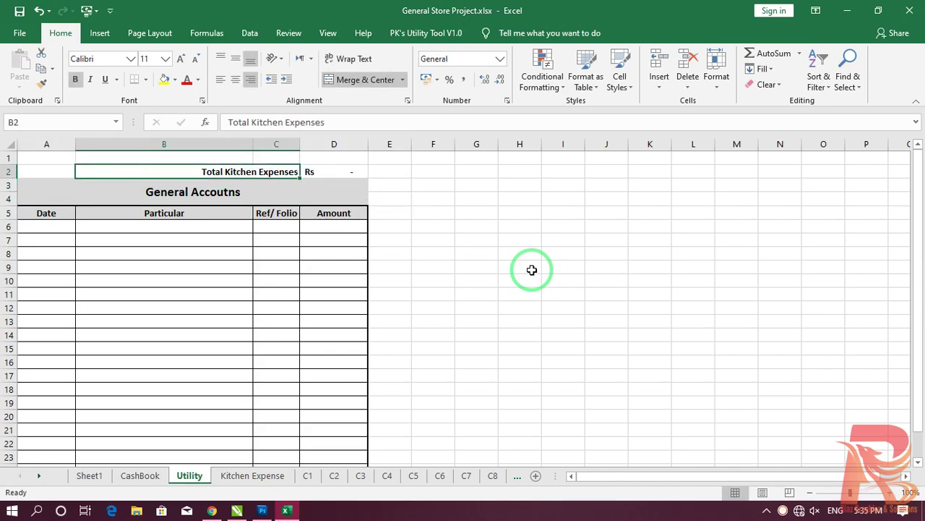
{"action": "type", "text": "Tot"}
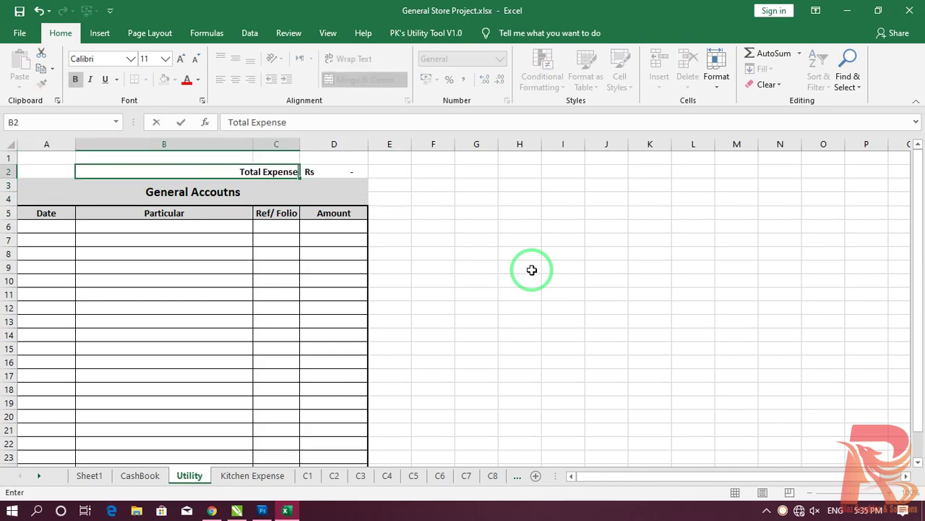
{"action": "type", "text": "al Expense"}
{"action": "key", "text": "Return"}
{"action": "key", "text": "Up"}
Step: Set the merged title in A3 of the Utility sheet to "Salary Wages", checking the wording against the Sheet1 account list
{"action": "left_click", "coordinate": [180, 188]}
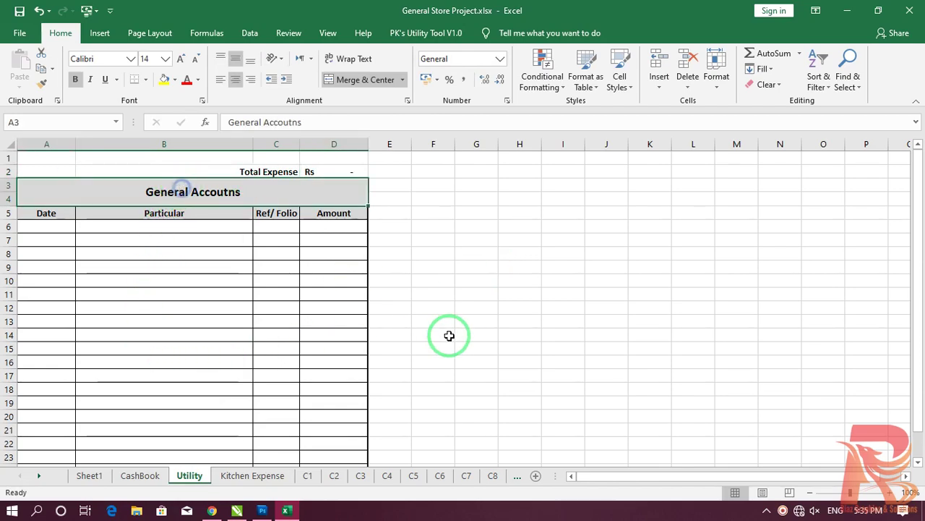
{"action": "type", "text": "W"}
{"action": "type", "text": "Salary Wa"}
{"action": "type", "text": "gase"}
{"action": "key", "text": "Return"}
{"action": "key", "text": "Up"}
{"action": "left_click", "coordinate": [86, 475]}
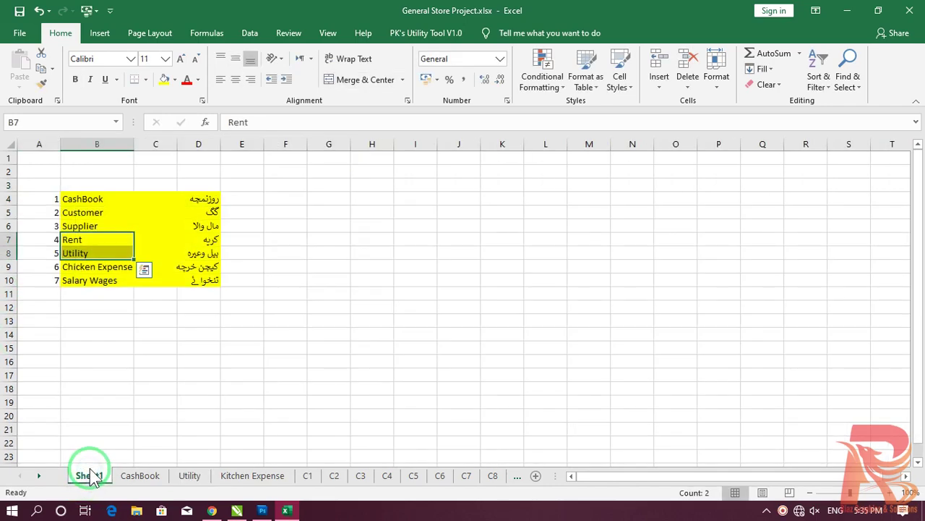
{"action": "left_click", "coordinate": [190, 475]}
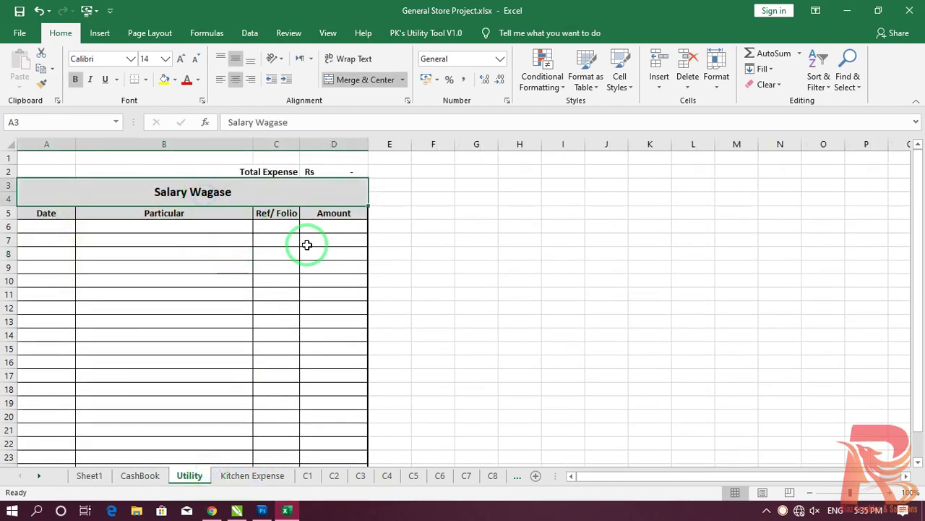
{"action": "key", "text": "F2"}
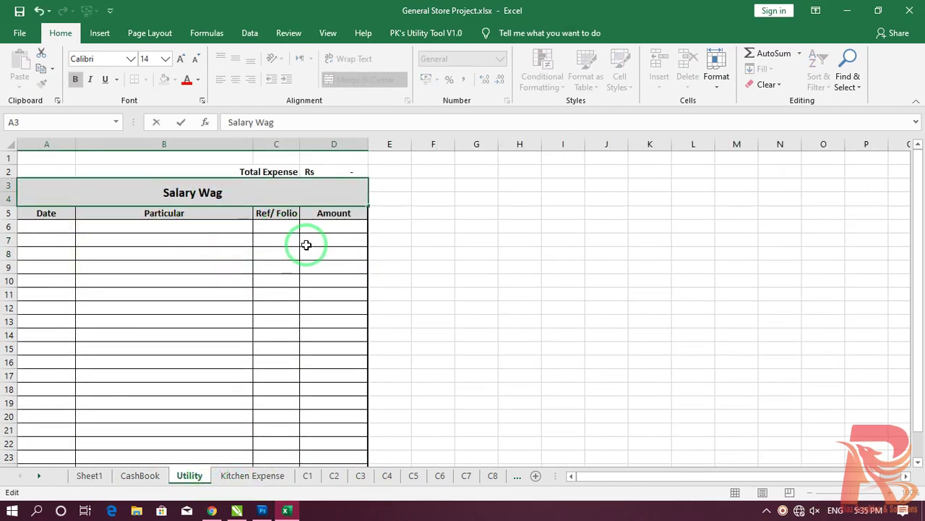
{"action": "key", "text": "Return"}
{"action": "key", "text": "Up"}
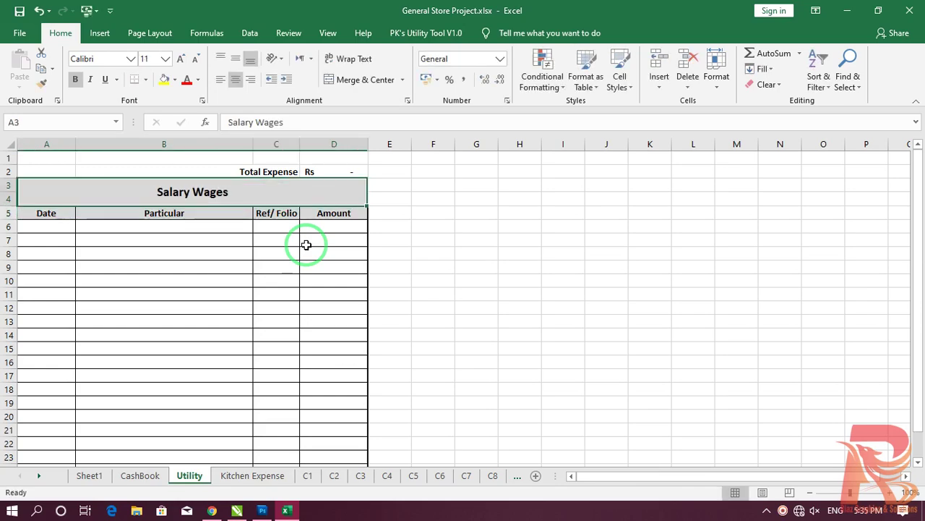
Step: Change the total label in B2 to "Total Salary Wages"
{"action": "key", "text": "Up"}
{"action": "type", "text": "Total"}
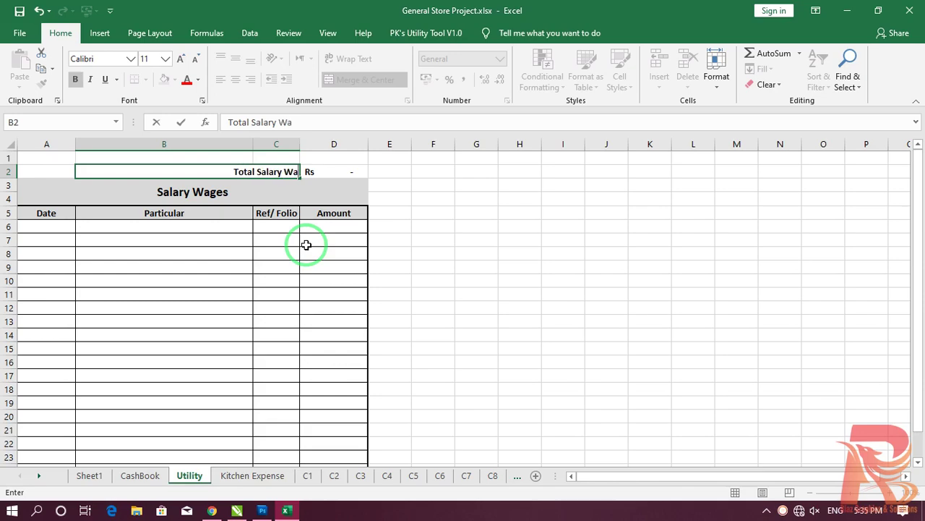
{"action": "type", "text": "s"}
{"action": "key", "text": "Return"}
{"action": "key", "text": "Return"}
{"action": "key", "text": "Return"}
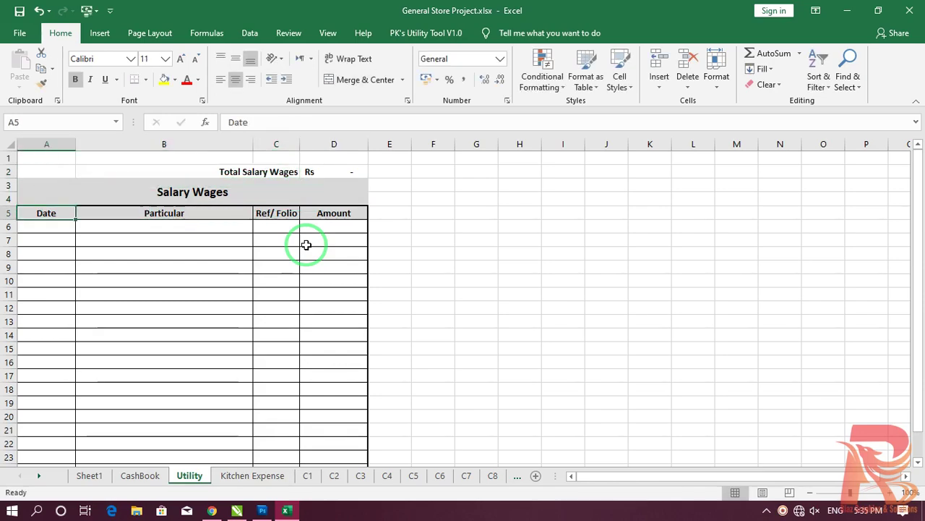
{"action": "key", "text": "Up"}
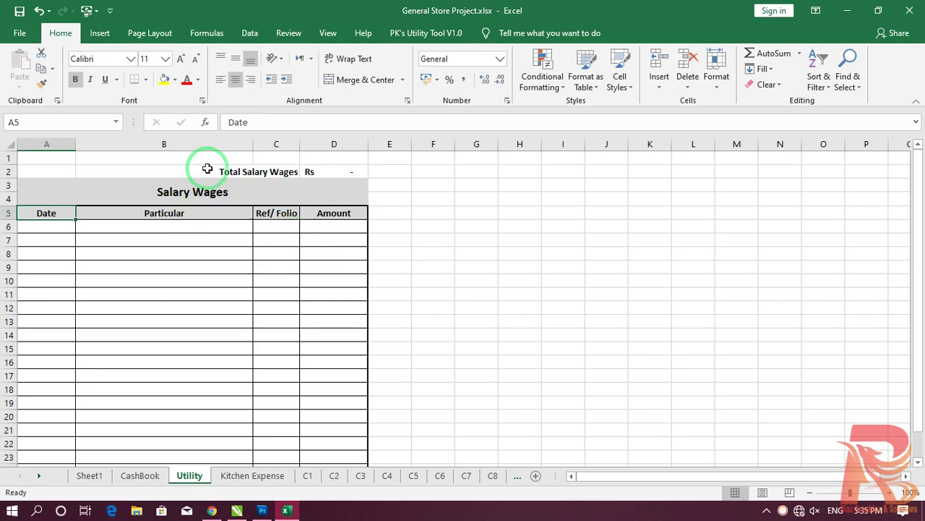
Step: Insert a blank column before column A on the Utility sheet
{"action": "right_click", "coordinate": [40, 144]}
{"action": "left_click", "coordinate": [105, 242]}
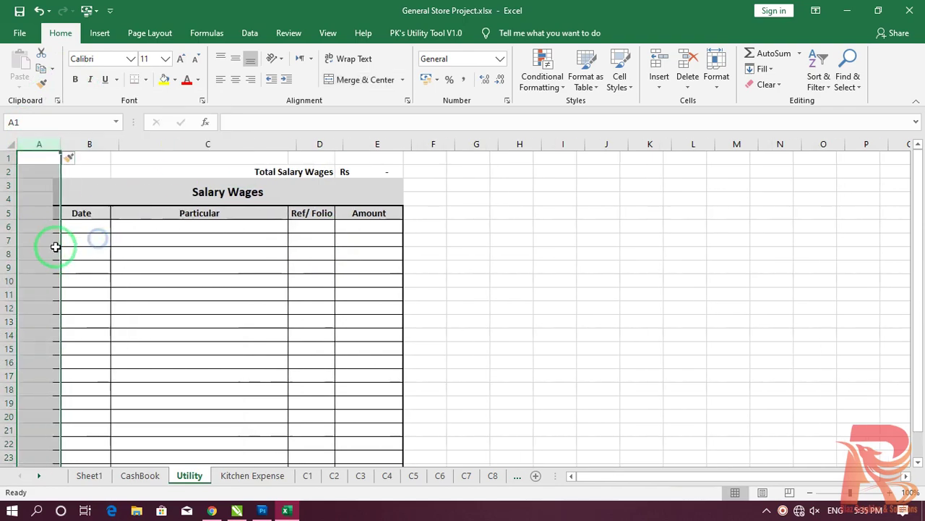
Step: Enter the heading "SNO" in A5 and copy the Date heading's formatting onto it
{"action": "left_click", "coordinate": [55, 215]}
{"action": "type", "text": "SNO"}
{"action": "key", "text": "Return"}
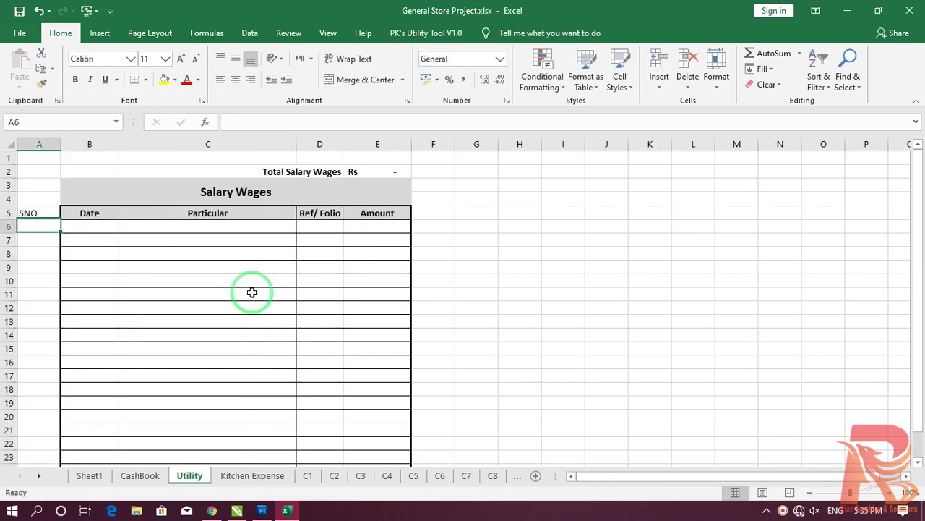
{"action": "key", "text": "Right"}
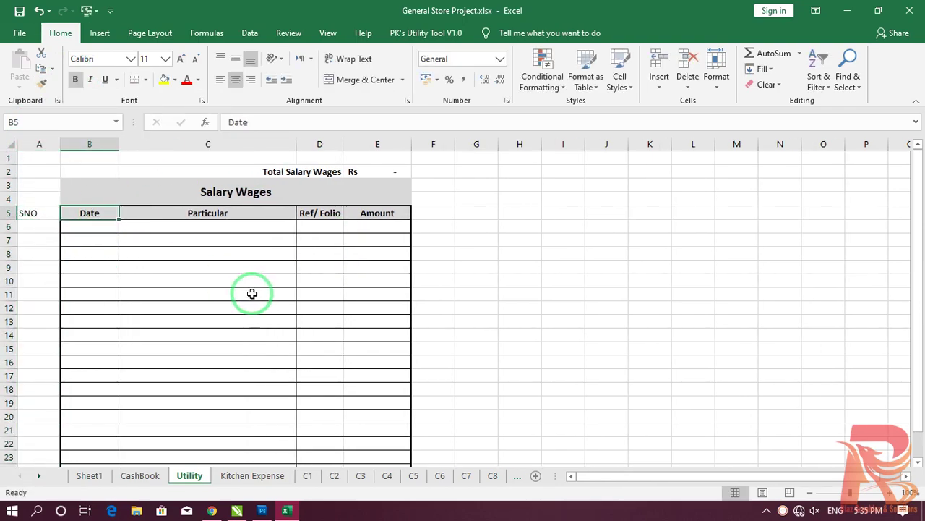
{"action": "left_click", "coordinate": [41, 82]}
{"action": "left_click", "coordinate": [32, 214]}
{"action": "left_click", "coordinate": [123, 264]}
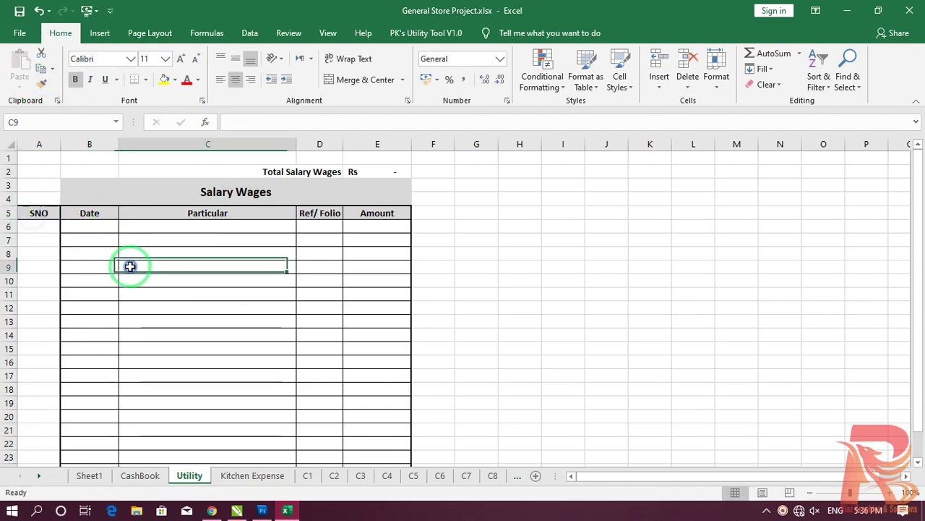
Step: Add an outline border around the SNO cells A6:A25, with heavier lines on the left and bottom edges
{"action": "left_click", "coordinate": [83, 225]}
{"action": "left_click_drag", "start_coordinate": [37, 227], "coordinate": [45, 444]}
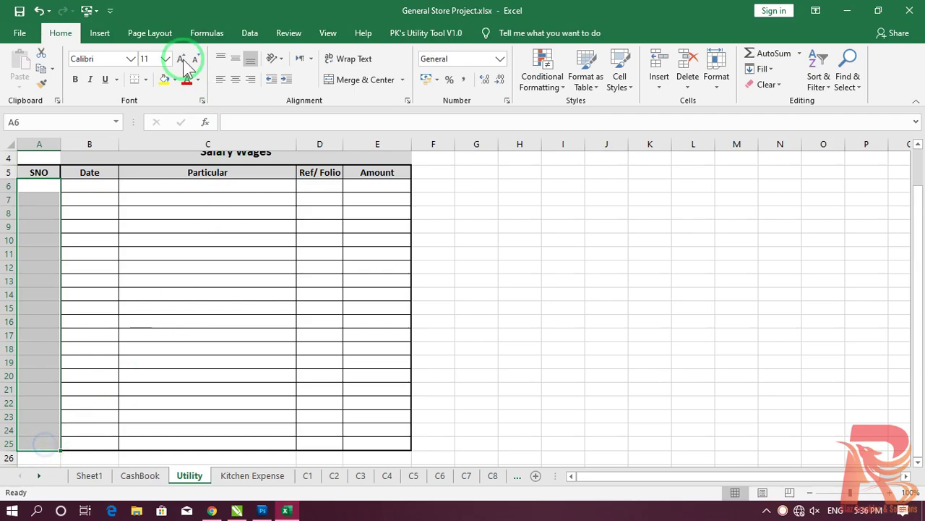
{"action": "left_click", "coordinate": [145, 79]}
{"action": "left_click", "coordinate": [206, 425]}
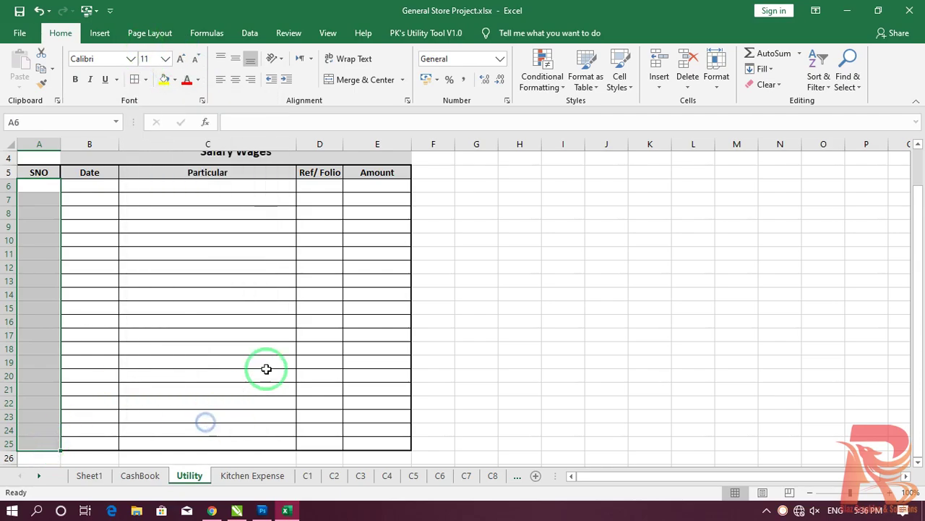
{"action": "left_click", "coordinate": [388, 151]}
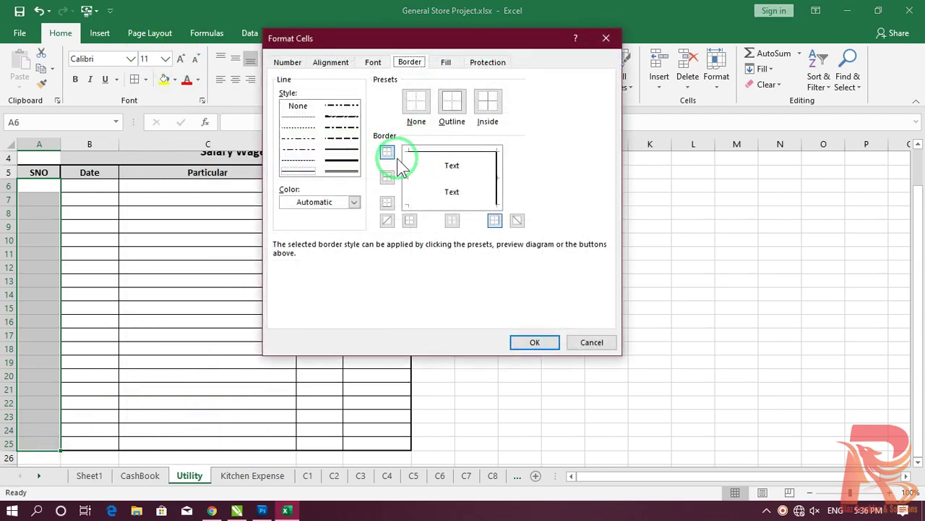
{"action": "left_click", "coordinate": [387, 152]}
{"action": "left_click", "coordinate": [408, 219]}
{"action": "left_click", "coordinate": [387, 202]}
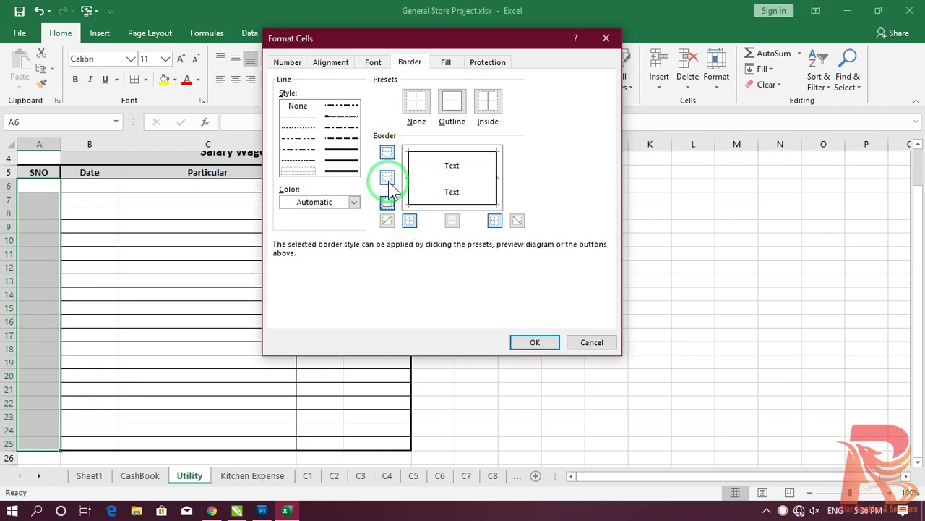
{"action": "left_click", "coordinate": [340, 160]}
{"action": "left_click", "coordinate": [386, 202]}
{"action": "left_click", "coordinate": [408, 219]}
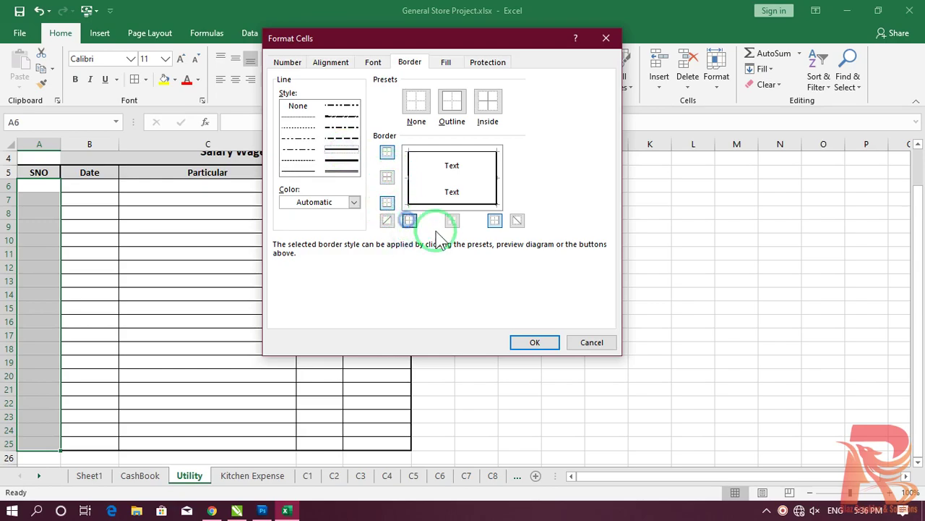
{"action": "left_click", "coordinate": [533, 342]}
{"action": "left_click", "coordinate": [203, 305]}
Step: Give A6:A25 thin horizontal lines between the rows and a thin right edge
{"action": "left_click_drag", "start_coordinate": [34, 182], "coordinate": [56, 440]}
{"action": "left_click", "coordinate": [145, 80]}
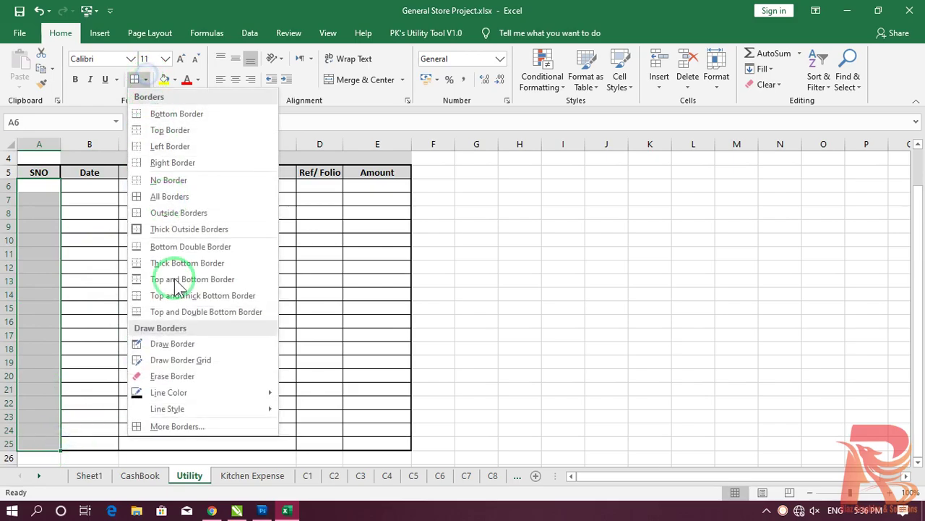
{"action": "left_click", "coordinate": [185, 428]}
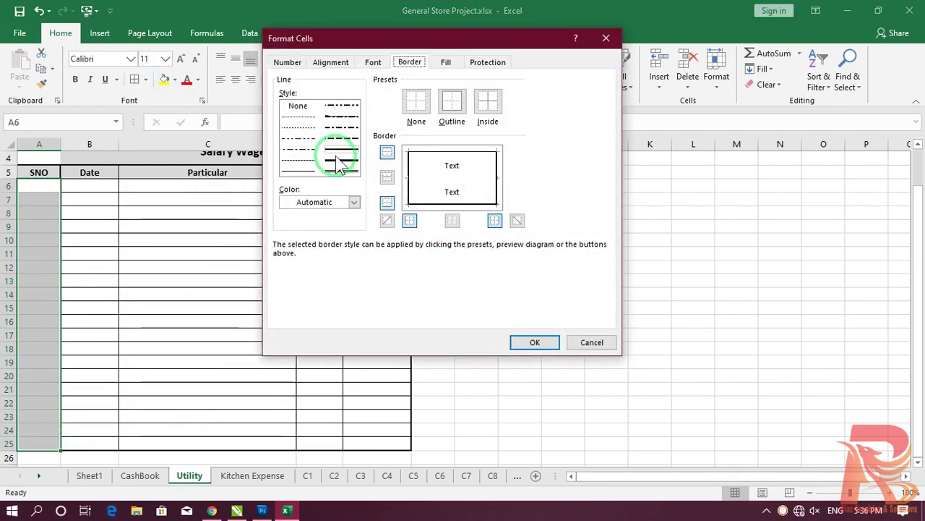
{"action": "left_click", "coordinate": [298, 170]}
{"action": "left_click", "coordinate": [494, 218]}
{"action": "left_click", "coordinate": [388, 178]}
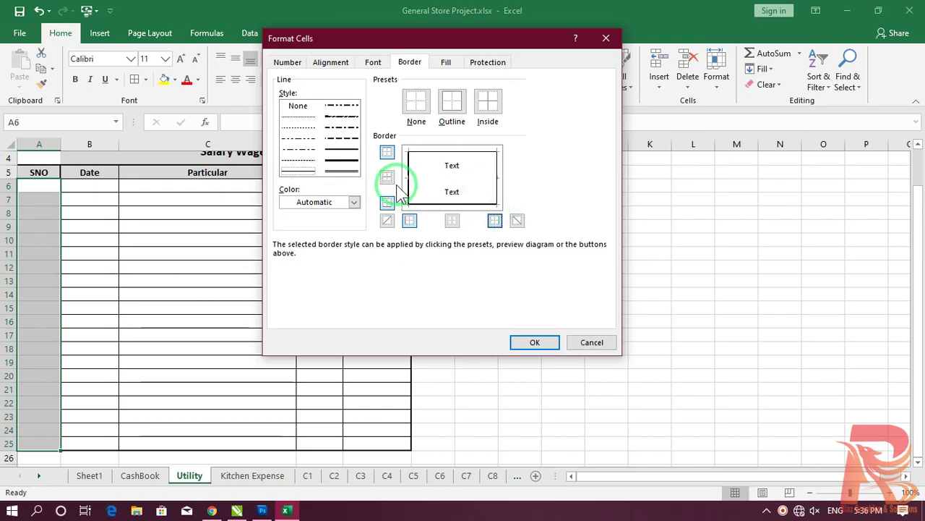
{"action": "left_click", "coordinate": [535, 342]}
{"action": "left_click", "coordinate": [692, 307]}
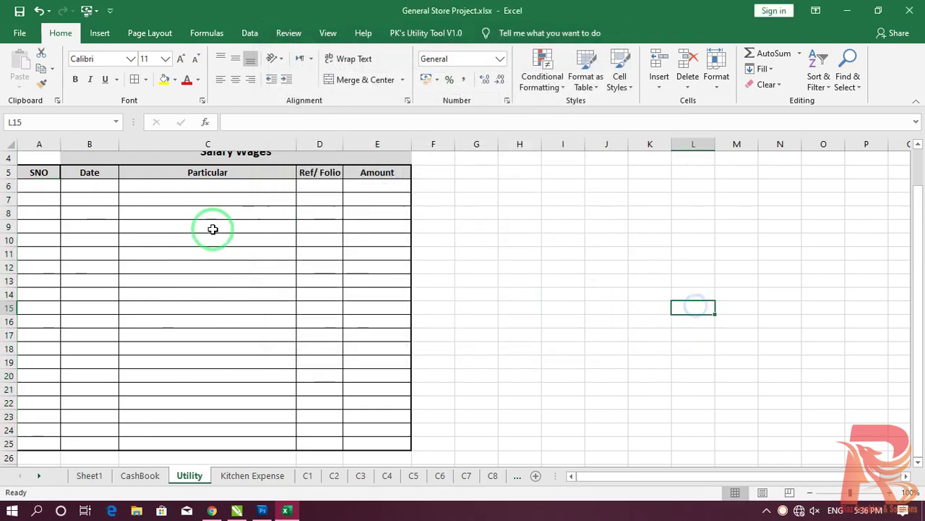
Step: Number the SNO column from 1 to 20 in A6:A25 by filling down from 1 and 2
{"action": "left_click", "coordinate": [38, 191]}
{"action": "type", "text": "1"}
{"action": "key", "text": "Return"}
{"action": "type", "text": "2"}
{"action": "key", "text": "Return"}
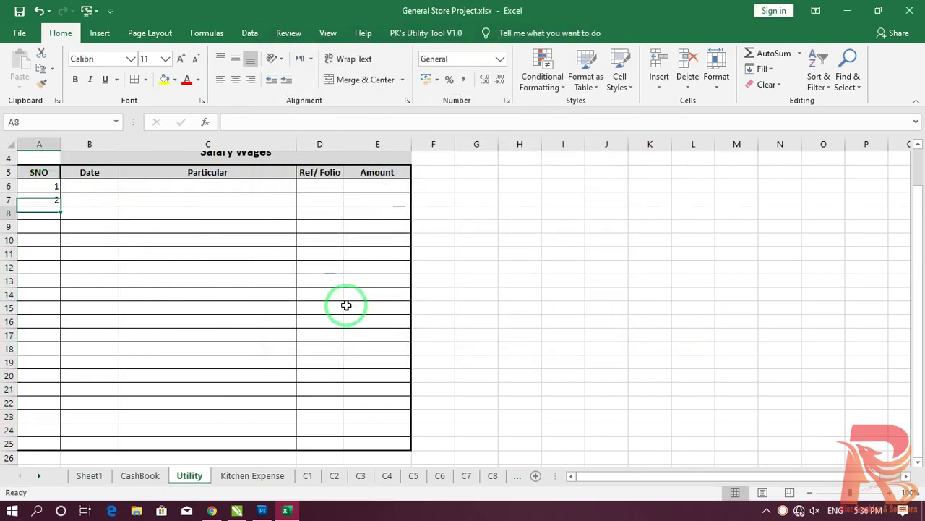
{"action": "left_click_drag", "start_coordinate": [44, 185], "coordinate": [73, 437]}
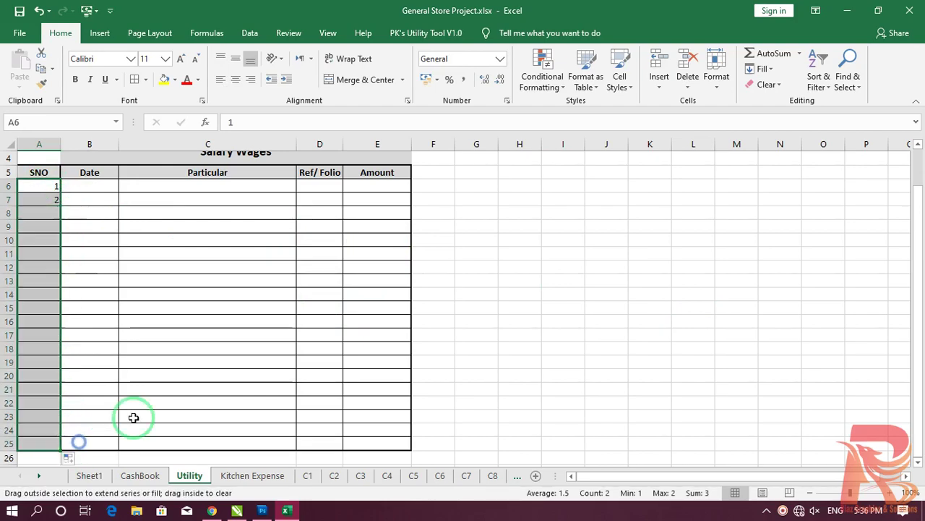
{"action": "left_click", "coordinate": [619, 321]}
Step: Center the serial numbers in A6:A25
{"action": "left_click_drag", "start_coordinate": [43, 187], "coordinate": [62, 444]}
{"action": "left_click", "coordinate": [235, 79]}
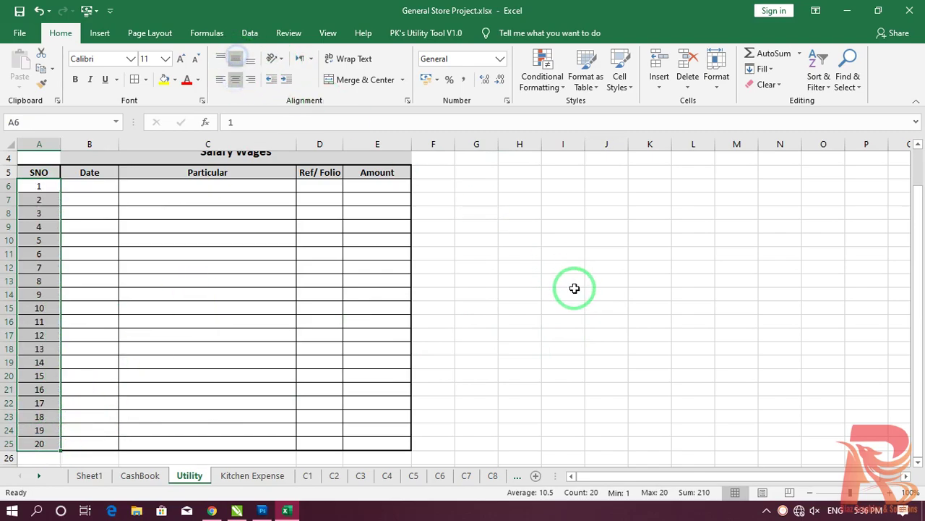
{"action": "left_click", "coordinate": [567, 293]}
Step: Extend the merged, centered "Salary Wages" title to span A3:E4, including the new SNO column
{"action": "left_click", "coordinate": [90, 186]}
{"action": "scroll", "coordinate": [91, 209], "scroll_direction": "up", "scroll_amount": 1}
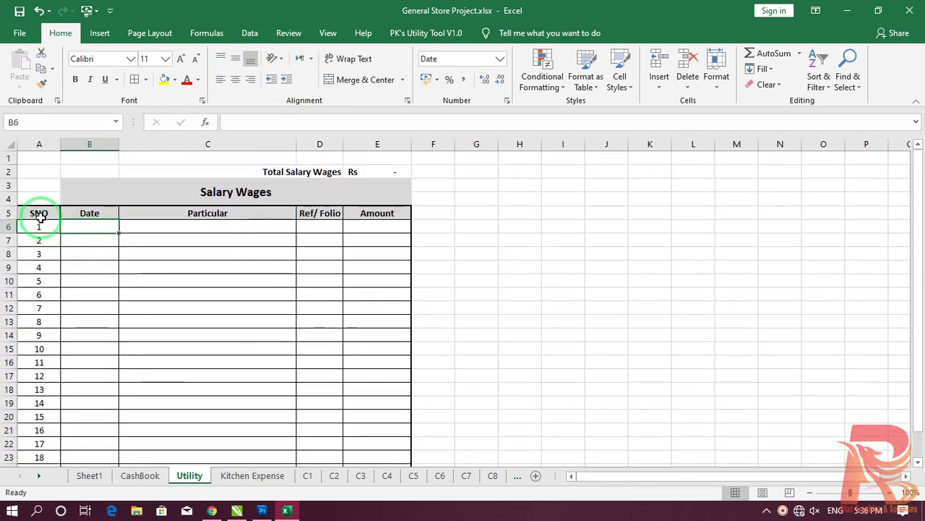
{"action": "left_click_drag", "start_coordinate": [92, 194], "coordinate": [29, 188]}
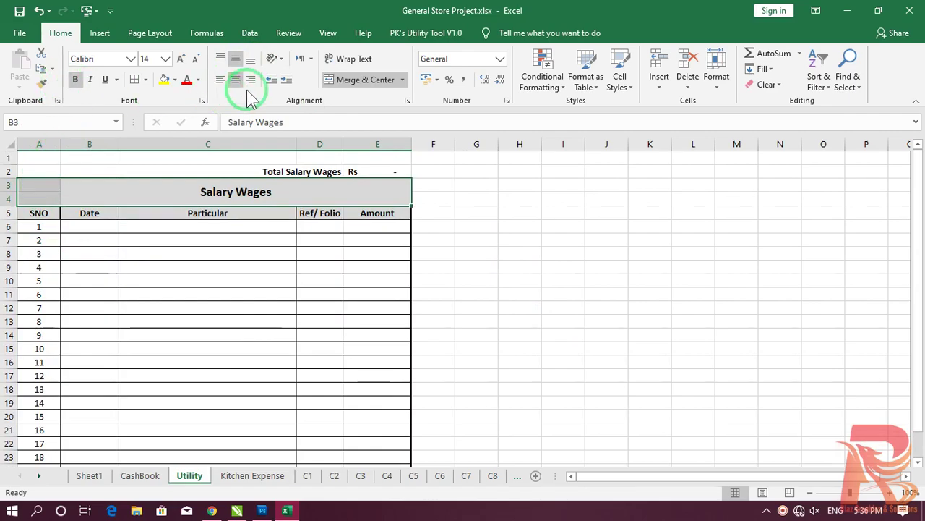
{"action": "left_click", "coordinate": [365, 80]}
{"action": "left_click", "coordinate": [365, 79]}
{"action": "left_click", "coordinate": [644, 307]}
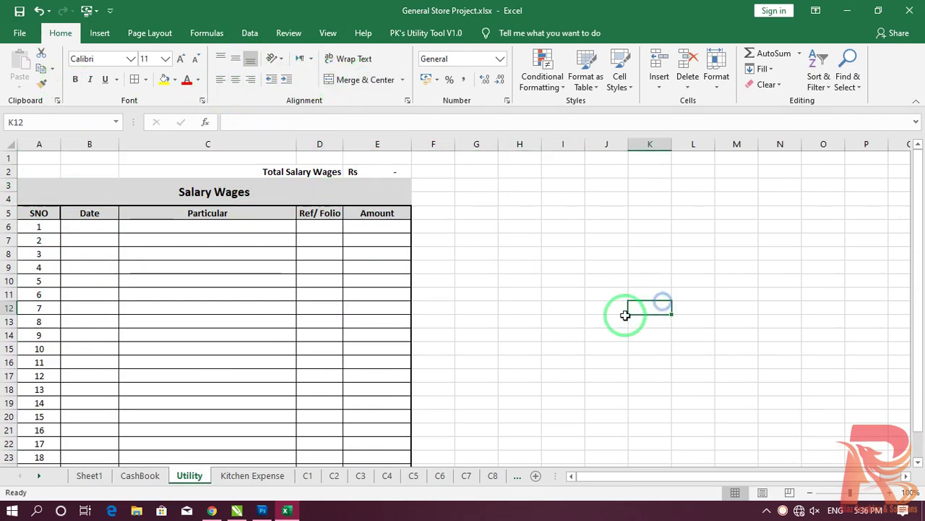
Step: Replace the Date heading in B5 with "For the Month" and widen column B to fit it
{"action": "left_click", "coordinate": [99, 213]}
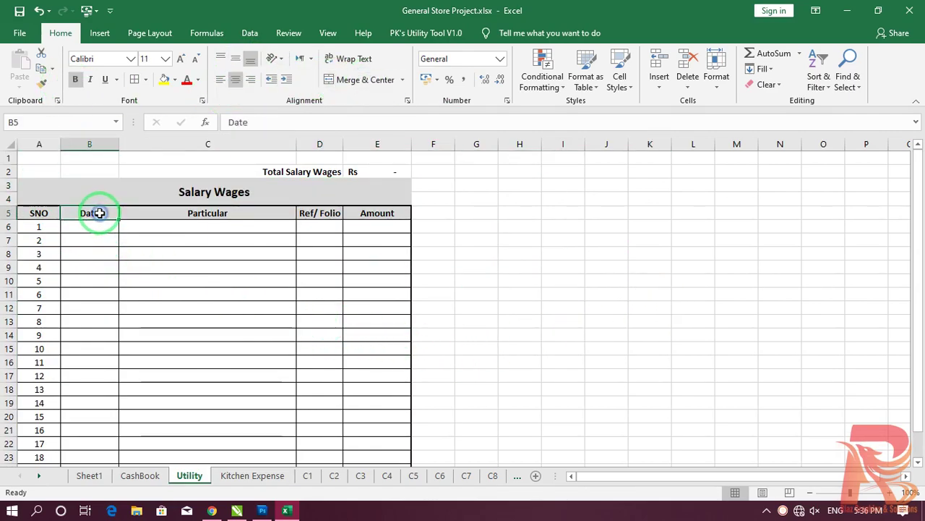
{"action": "left_click", "coordinate": [38, 211]}
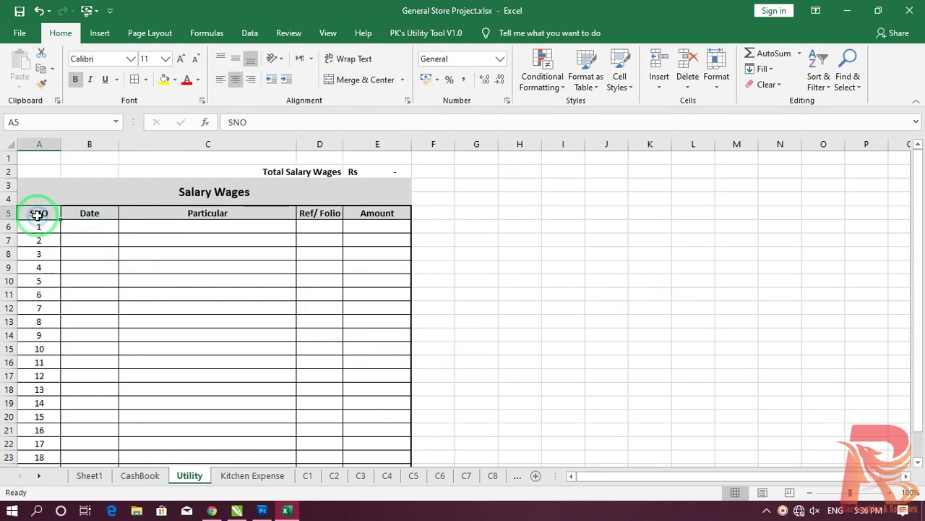
{"action": "left_click", "coordinate": [94, 211]}
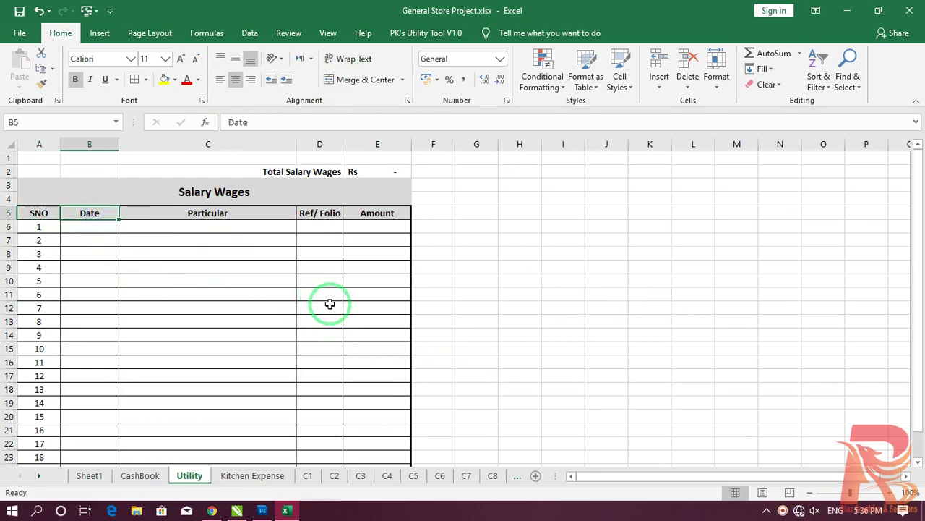
{"action": "type", "text": "For"}
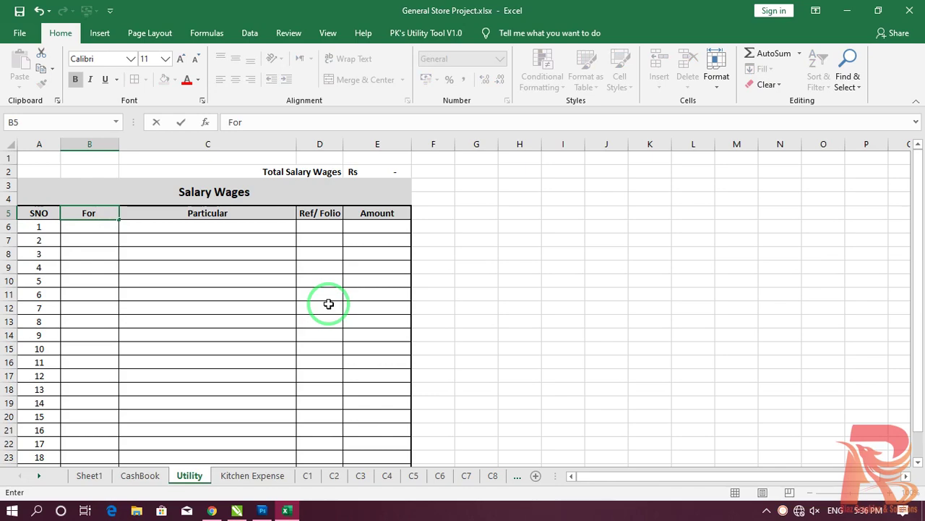
{"action": "type", "text": " the Month"}
{"action": "key", "text": "Return"}
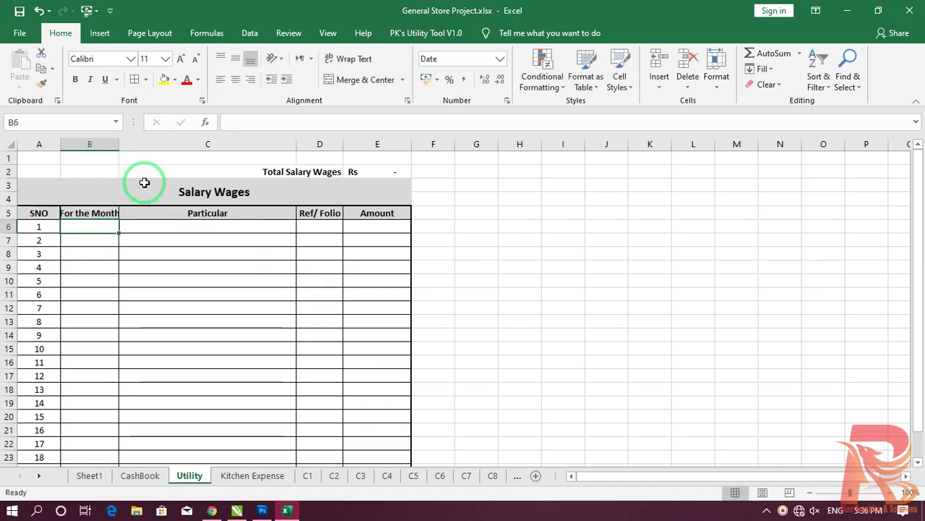
{"action": "left_click_drag", "start_coordinate": [118, 144], "coordinate": [127, 143]}
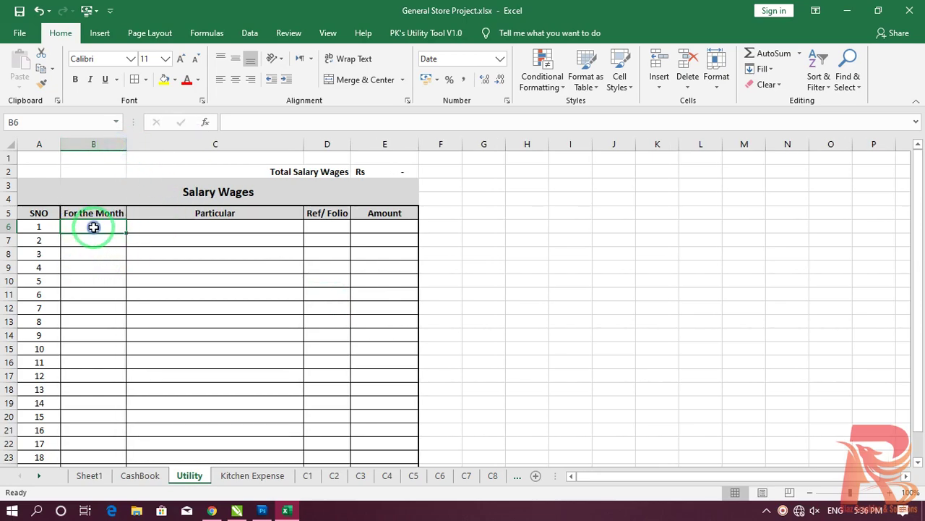
Step: List the months January, February, March and April in B6:B9
{"action": "type", "text": "Jan"}
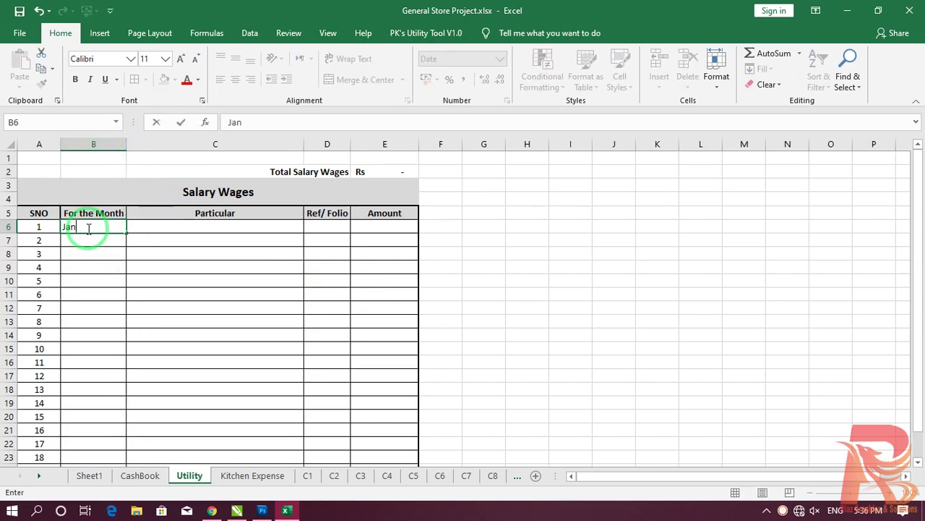
{"action": "type", "text": "uary"}
{"action": "key", "text": "Return"}
{"action": "type", "text": "February"}
{"action": "key", "text": "Return"}
{"action": "type", "text": "March"}
{"action": "key", "text": "Return"}
{"action": "type", "text": "A"}
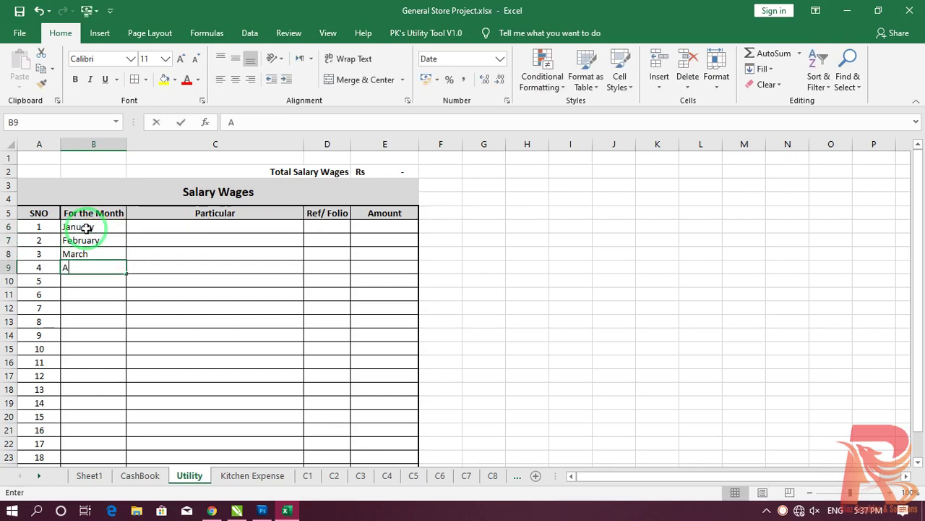
{"action": "key", "text": "Return"}
{"action": "key", "text": "Up"}
{"action": "key", "text": "Up"}
{"action": "key", "text": "Up"}
{"action": "key", "text": "Up"}
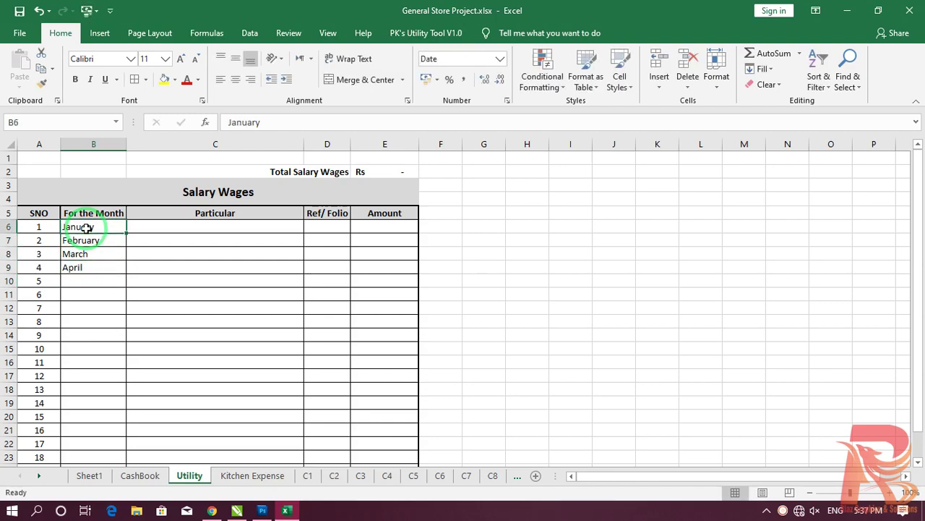
Step: Add the year to the first month in B6 so the entry reads "January - 2020"
{"action": "double_click", "coordinate": [86, 227]}
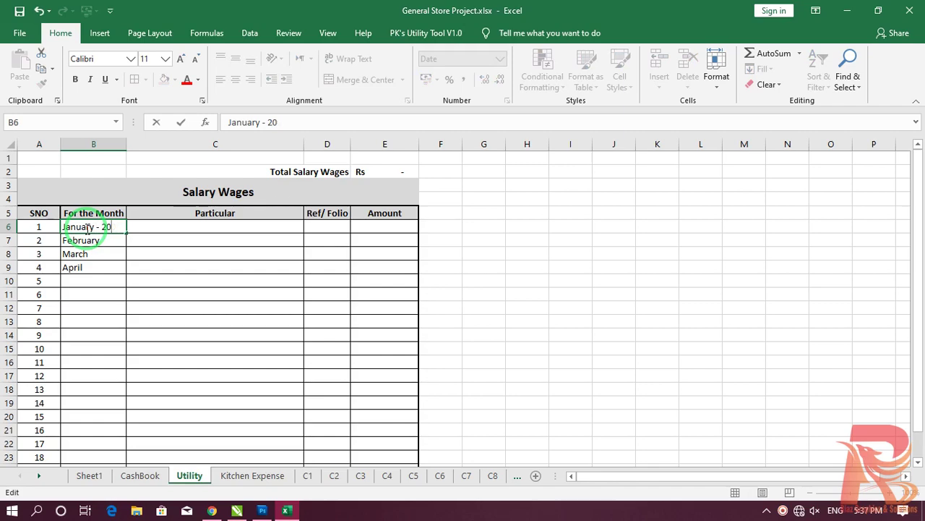
{"action": "type", "text": "- 2020"}
{"action": "key", "text": "Return"}
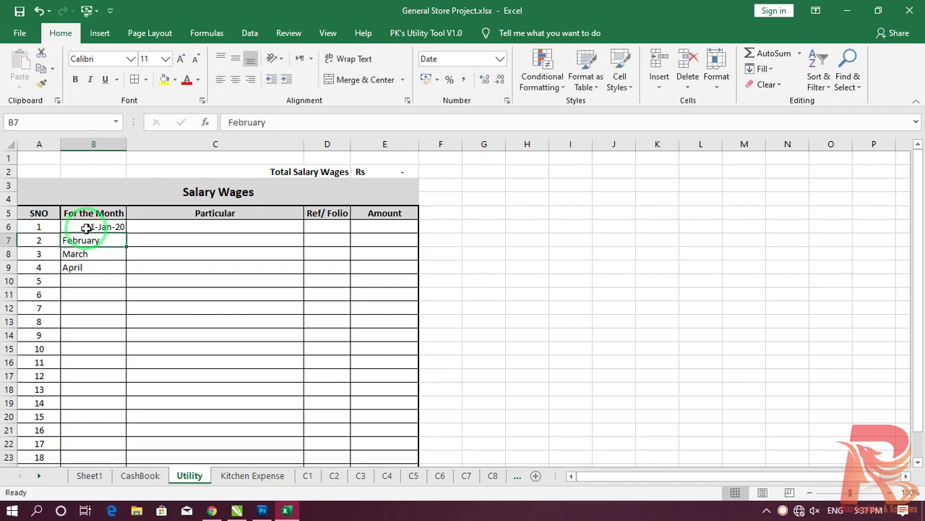
{"action": "left_click", "coordinate": [86, 227]}
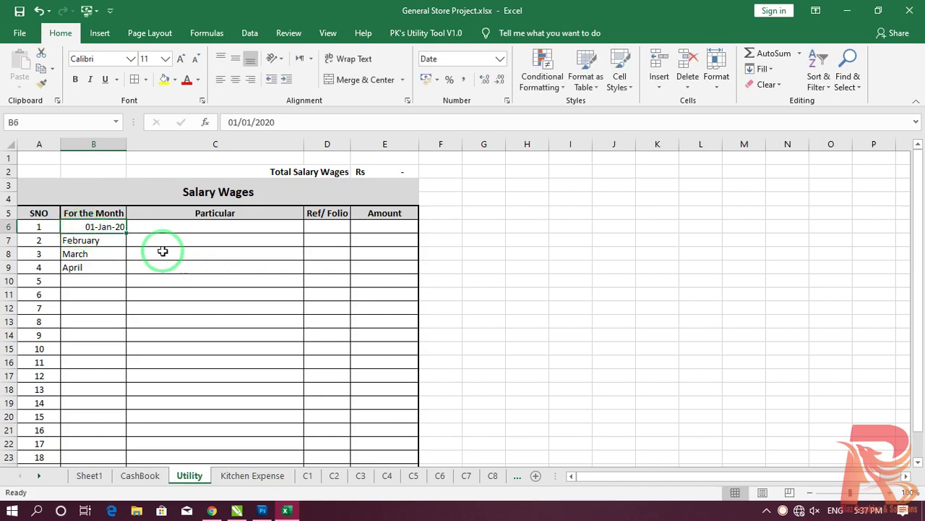
Step: Apply the custom date format mmmm-yyyy to the For the Month cells B6:B25
{"action": "left_click_drag", "start_coordinate": [107, 227], "coordinate": [77, 438]}
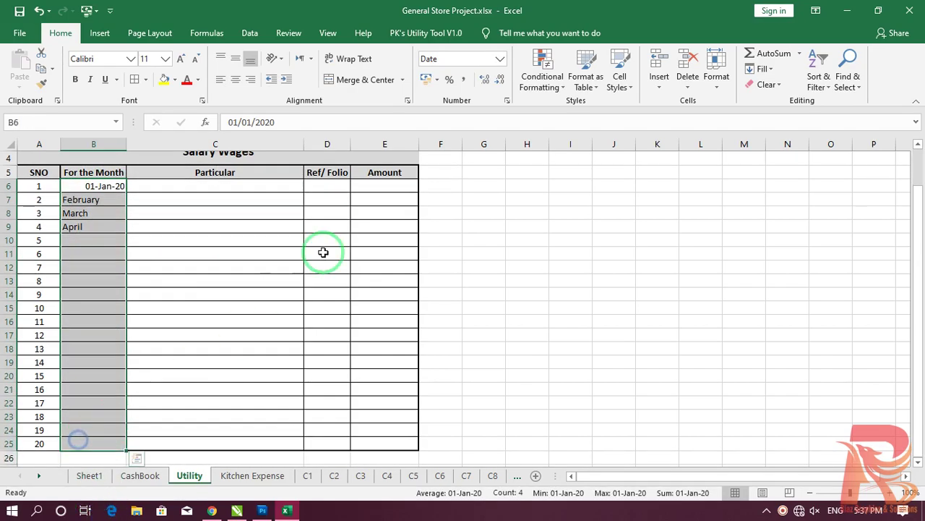
{"action": "left_click", "coordinate": [507, 101]}
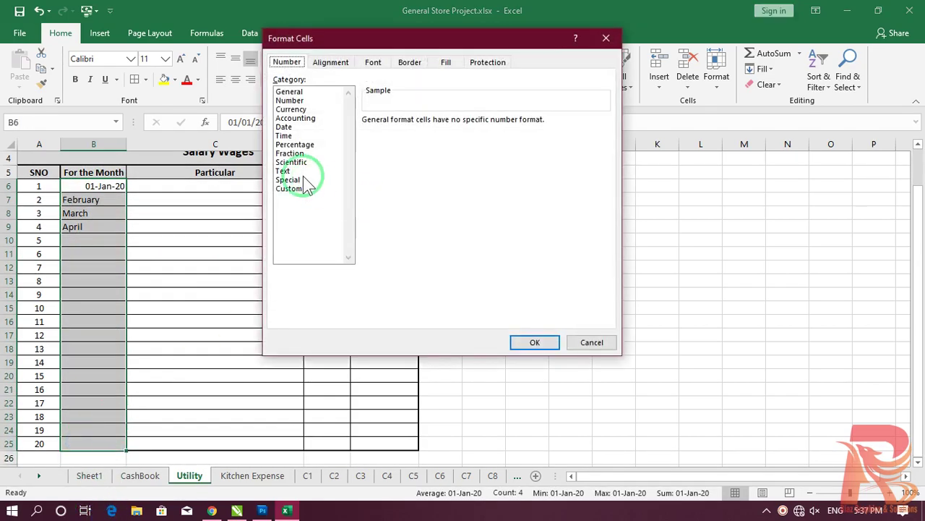
{"action": "left_click", "coordinate": [289, 128]}
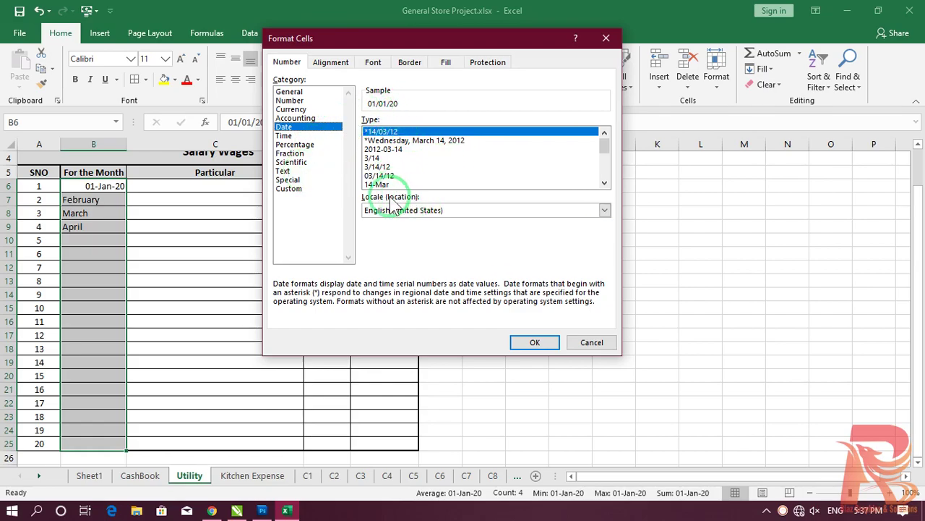
{"action": "left_click", "coordinate": [312, 189]}
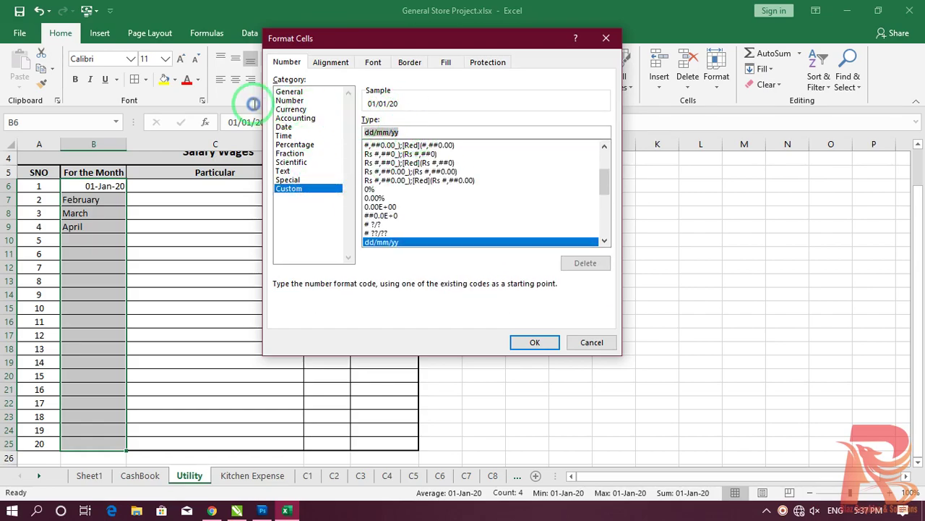
{"action": "type", "text": "mm-yyyy"}
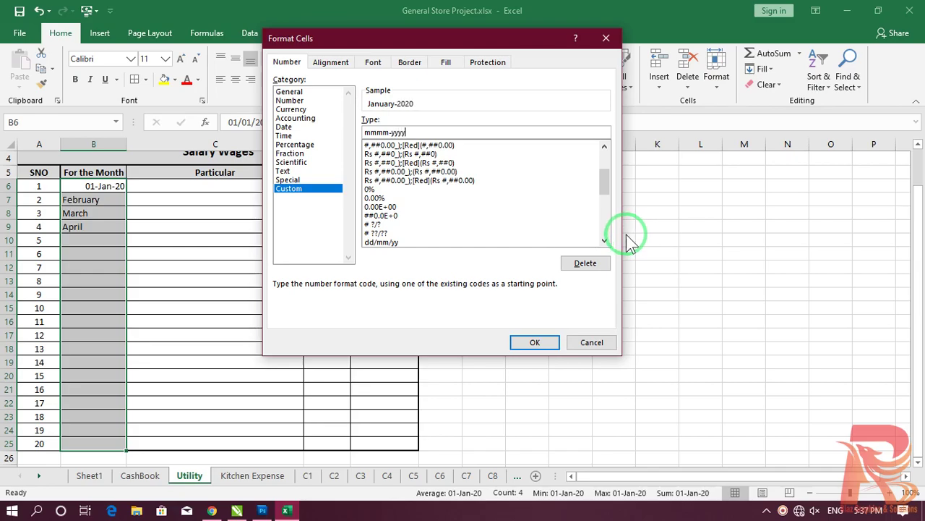
{"action": "key", "text": "Return"}
{"action": "left_click", "coordinate": [614, 253]}
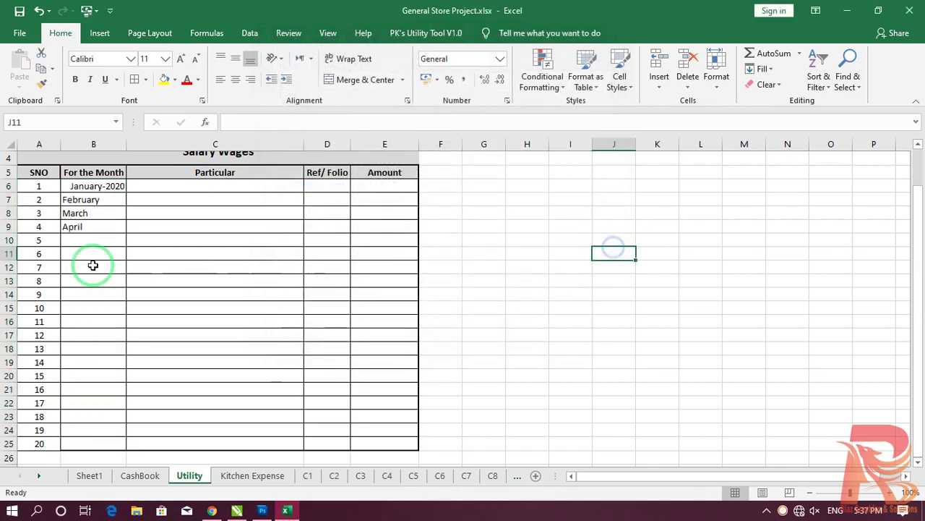
Step: Replace the text months in B7:B9 with the dates 2-2020, 3-2020 and 4-2020
{"action": "left_click", "coordinate": [94, 201]}
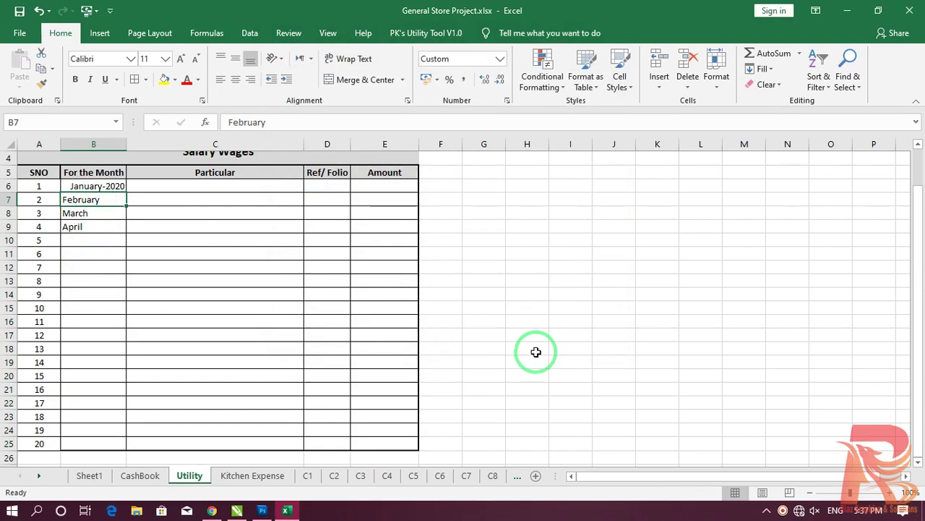
{"action": "type", "text": "2-2"}
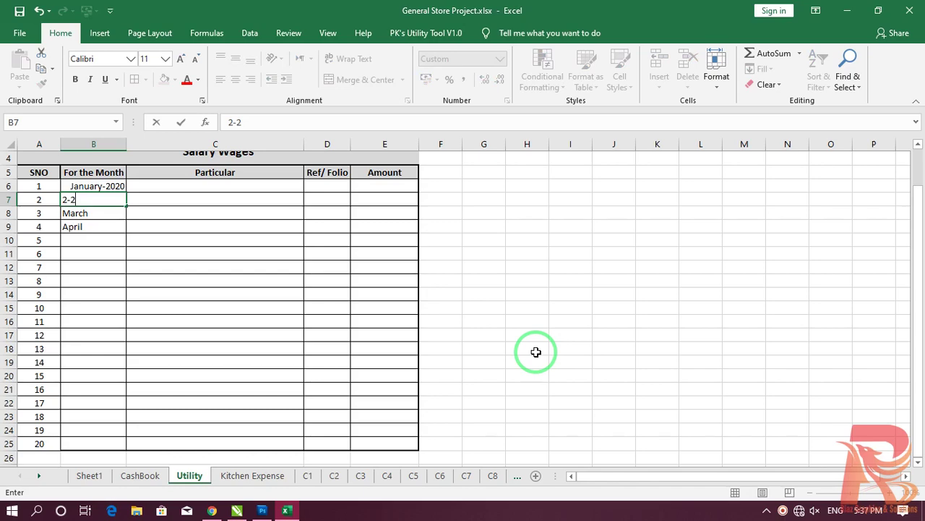
{"action": "type", "text": "020"}
{"action": "key", "text": "Return"}
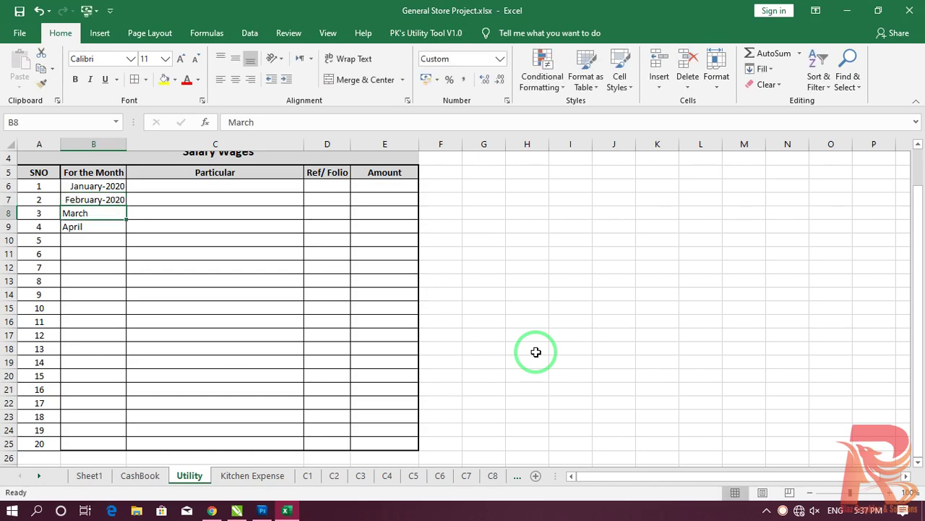
{"action": "type", "text": "3"}
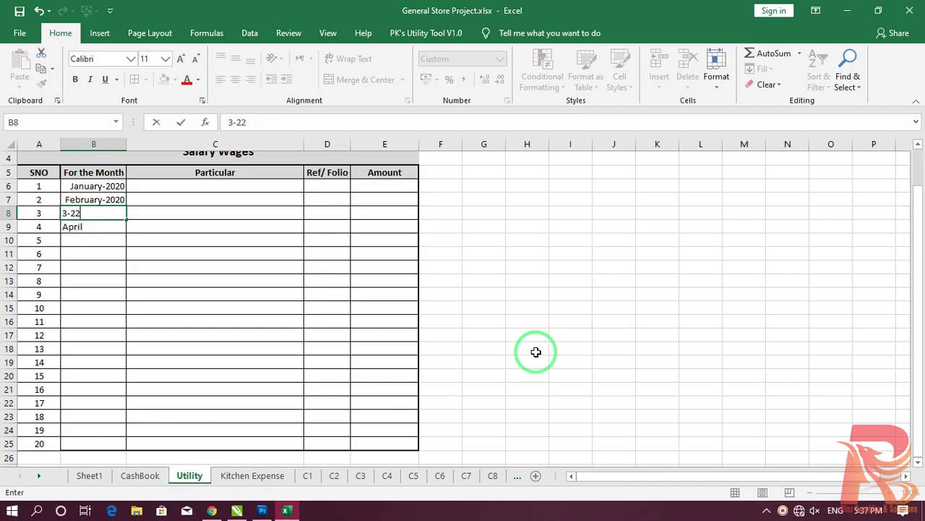
{"action": "type", "text": "-2020"}
{"action": "key", "text": "Return"}
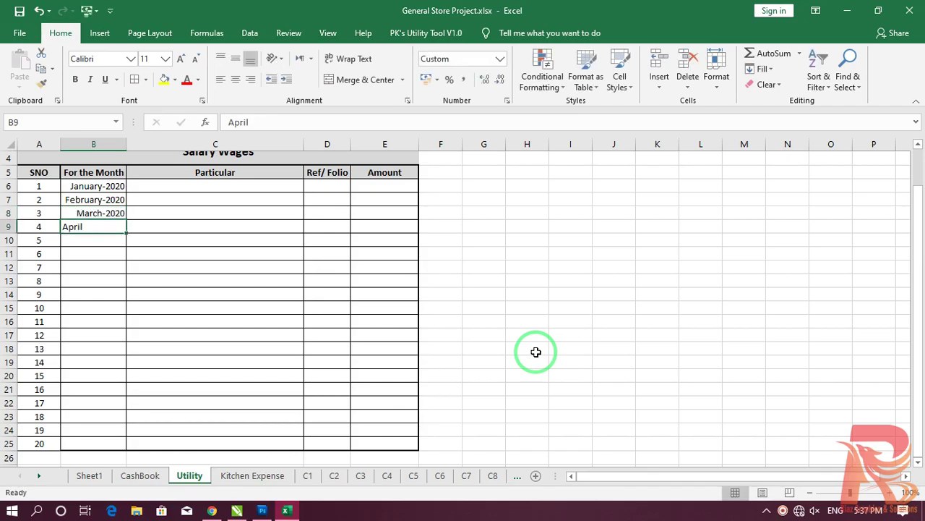
{"action": "type", "text": "4-2020"}
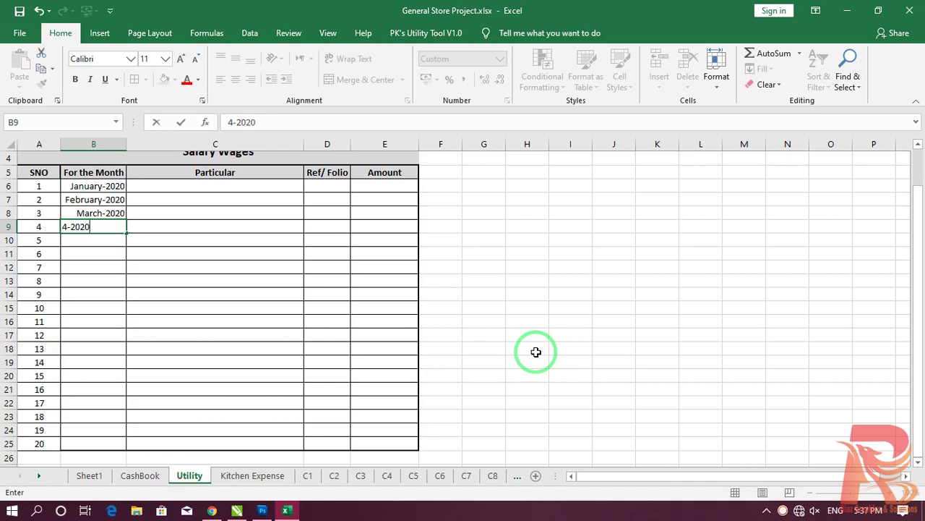
{"action": "key", "text": "Return"}
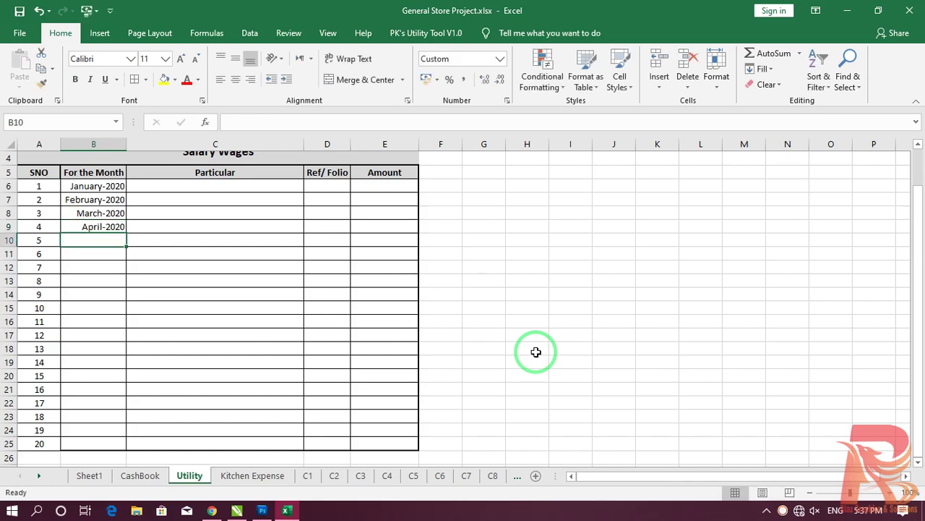
Step: Delete the entire Ref/ Folio column from the Salary Wages table
{"action": "left_click", "coordinate": [221, 189]}
{"action": "scroll", "coordinate": [243, 238], "scroll_direction": "up", "scroll_amount": 1}
{"action": "left_click", "coordinate": [329, 212]}
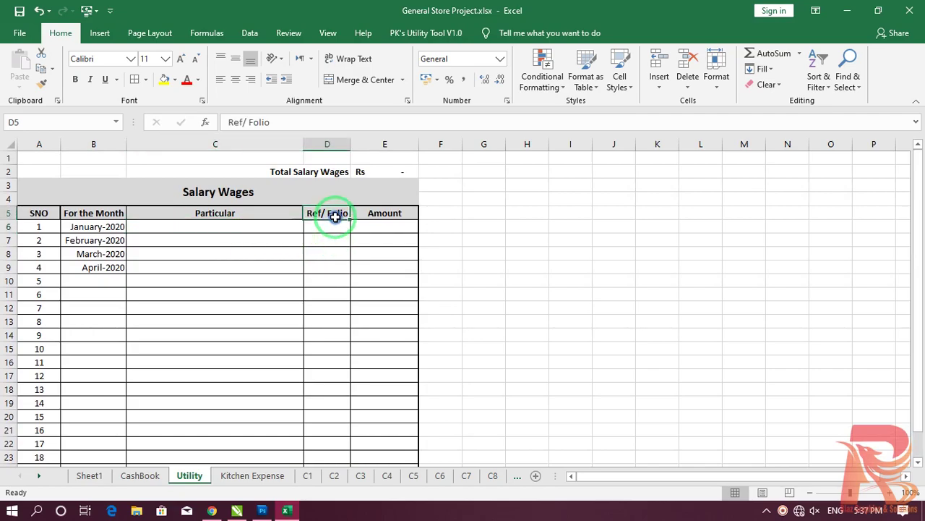
{"action": "left_click", "coordinate": [328, 145]}
{"action": "right_click", "coordinate": [327, 144]}
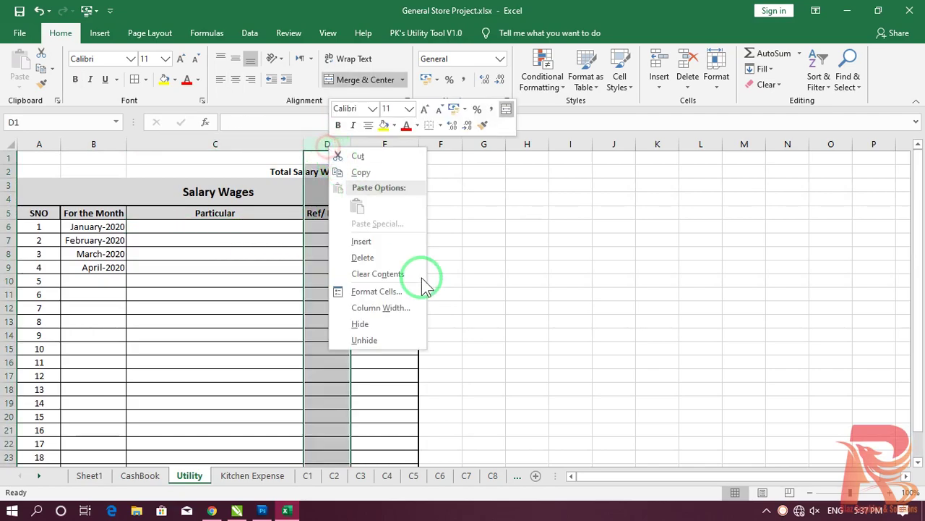
{"action": "left_click", "coordinate": [393, 255]}
Step: Replace the Amount heading in D5 with "Salary" and add the heading "Paid" in E5
{"action": "left_click", "coordinate": [322, 218]}
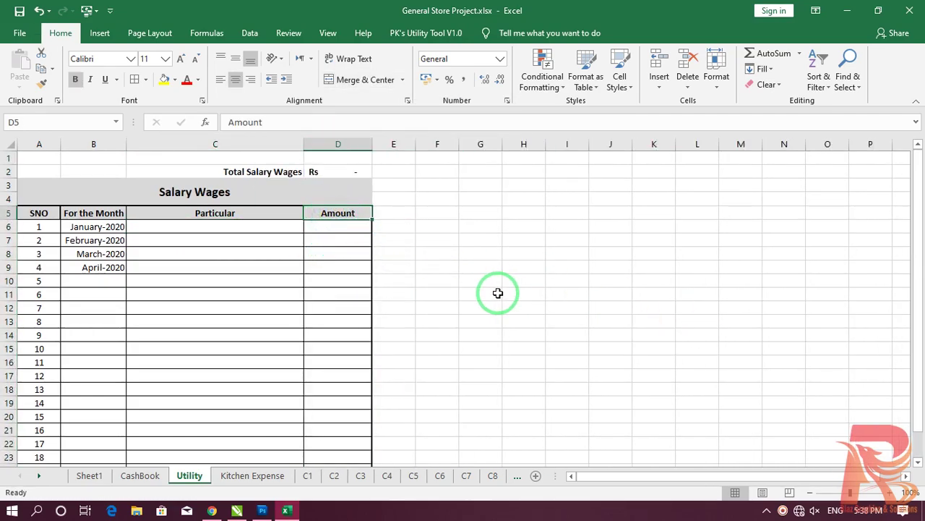
{"action": "type", "text": "Sal"}
{"action": "key", "text": "Return"}
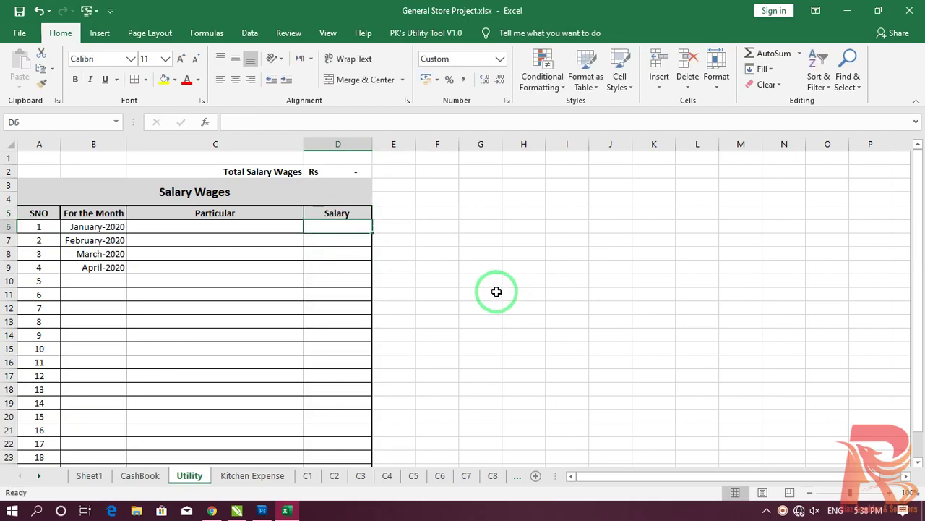
{"action": "key", "text": "Up"}
{"action": "key", "text": "Right"}
{"action": "type", "text": "Paid"}
{"action": "key", "text": "Return"}
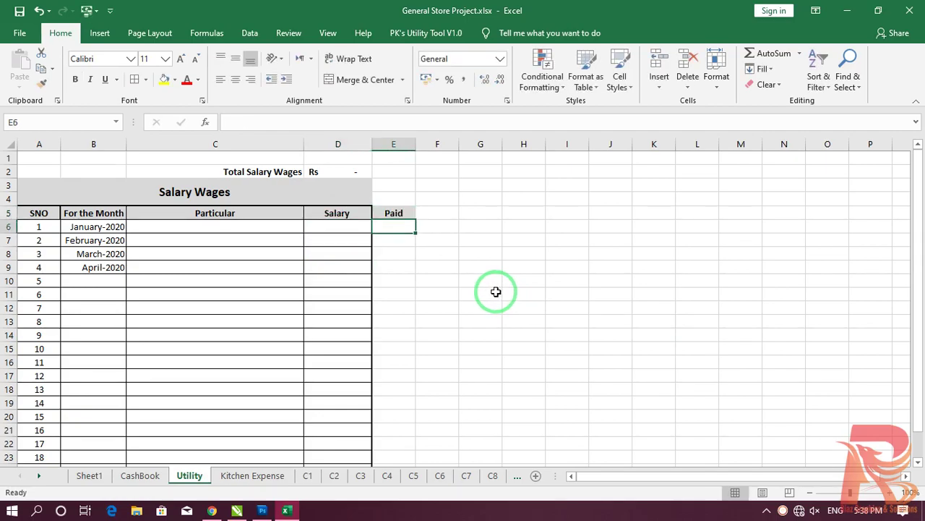
Step: Add the heading "Balance" in F5 beside Paid
{"action": "key", "text": "Up"}
{"action": "key", "text": "Right"}
{"action": "type", "text": "BVa"}
{"action": "key", "text": "BackSpace"}
{"action": "key", "text": "BackSpace"}
{"action": "type", "text": "alanc"}
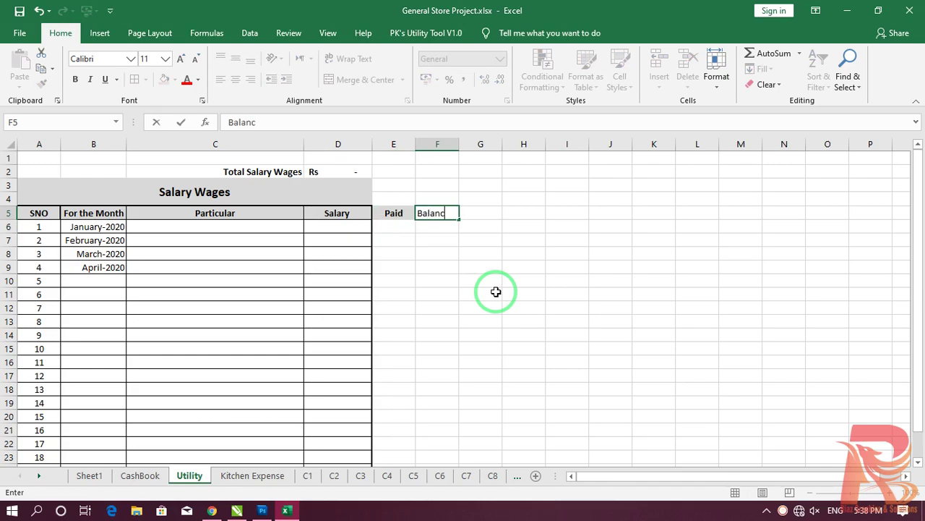
{"action": "type", "text": "e"}
{"action": "key", "text": "Return"}
{"action": "key", "text": "Left"}
{"action": "key", "text": "Left"}
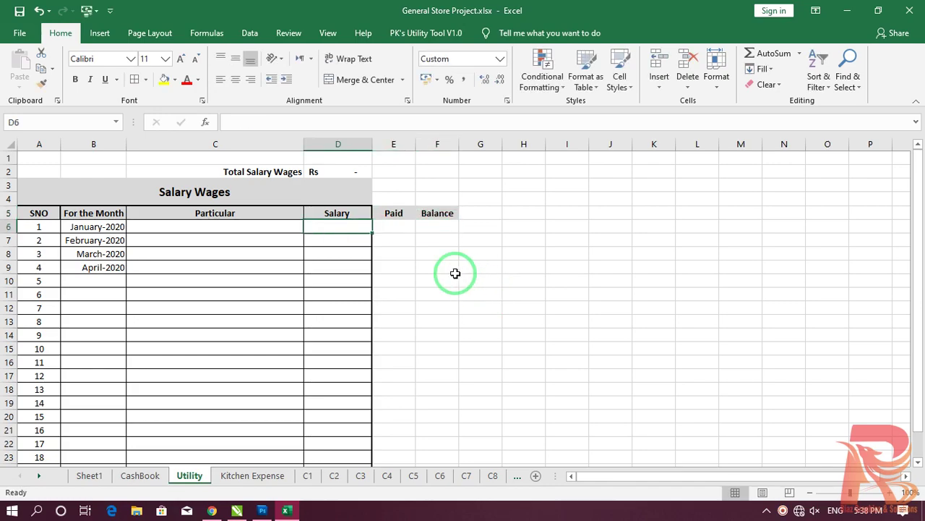
Step: Copy the Salary column's cell formatting onto the Paid and Balance cells E6:F25
{"action": "mouse_move", "coordinate": [337, 213]}
{"action": "left_mouse_down"}
{"action": "mouse_move", "coordinate": [408, 214]}
{"action": "mouse_move", "coordinate": [451, 487]}
{"action": "mouse_move", "coordinate": [442, 443]}
{"action": "left_mouse_up"}
{"action": "left_click", "coordinate": [335, 226]}
{"action": "left_click", "coordinate": [41, 83]}
{"action": "left_click", "coordinate": [665, 333]}
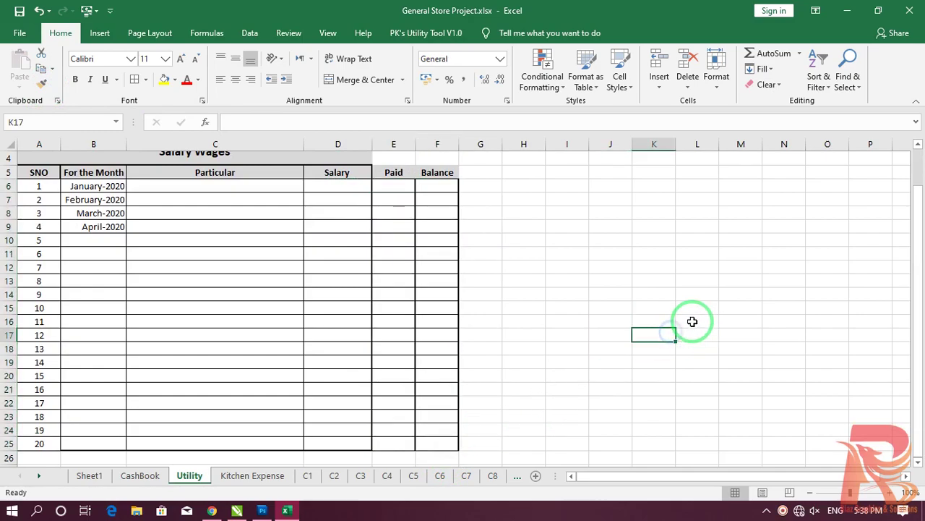
Step: Try to reapply the formatting of C7:D10 to the Paid and Balance cells E6:F25
{"action": "left_click_drag", "start_coordinate": [248, 203], "coordinate": [326, 243]}
{"action": "left_click", "coordinate": [41, 84]}
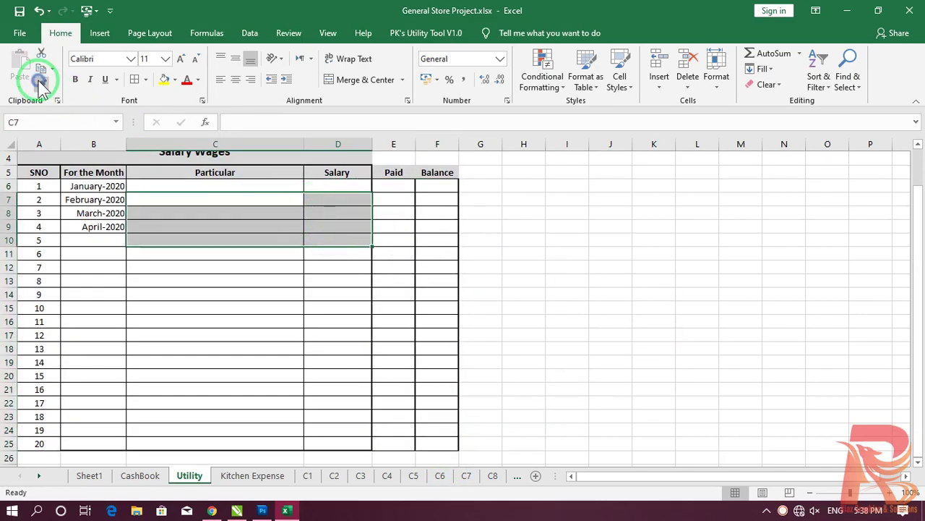
{"action": "mouse_move", "coordinate": [380, 185]}
{"action": "left_mouse_down"}
{"action": "mouse_move", "coordinate": [443, 208]}
{"action": "mouse_move", "coordinate": [436, 440]}
{"action": "left_mouse_up"}
{"action": "left_click", "coordinate": [643, 346]}
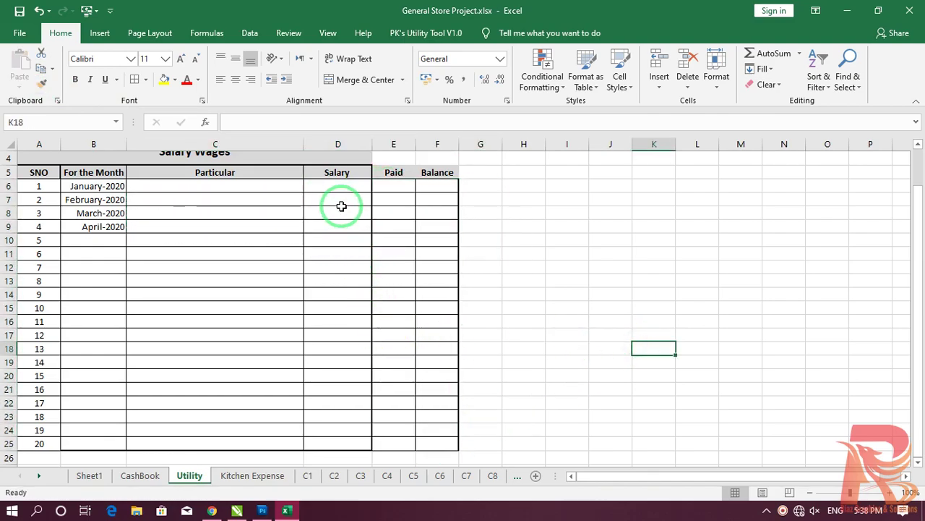
Step: Apply thin solid bottom and inner vertical borders to the Salary, Paid and Balance cells D6:F25
{"action": "left_click_drag", "start_coordinate": [341, 186], "coordinate": [426, 449]}
{"action": "left_click", "coordinate": [134, 81]}
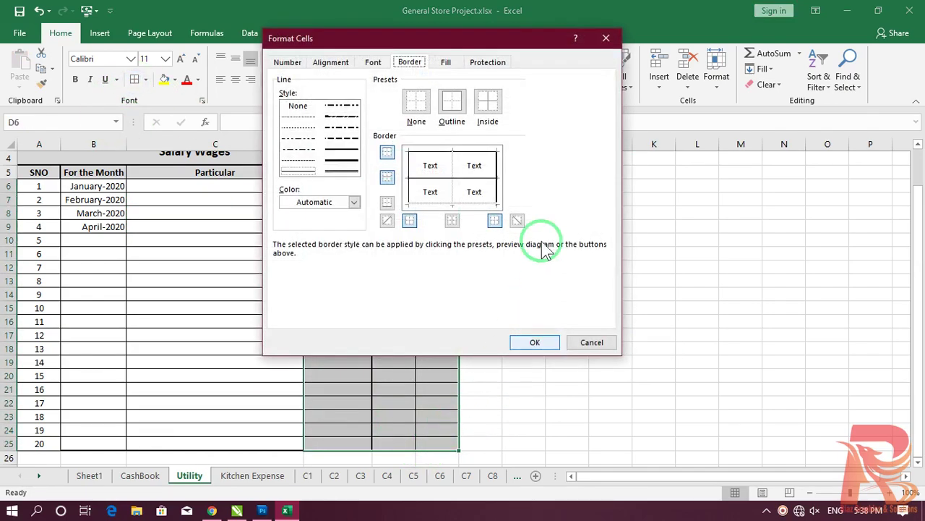
{"action": "left_click", "coordinate": [387, 202]}
{"action": "left_click", "coordinate": [452, 220]}
{"action": "left_click", "coordinate": [550, 342]}
{"action": "left_click", "coordinate": [636, 331]}
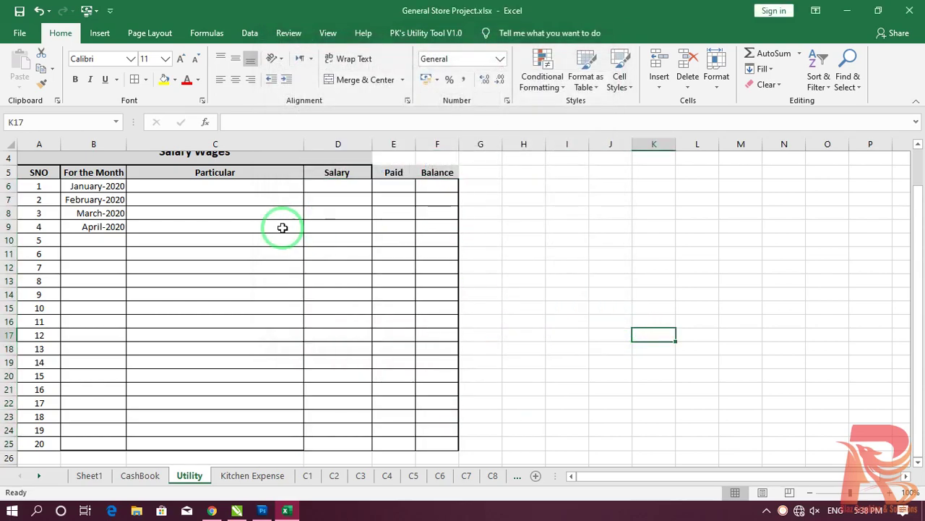
Step: Apply thin solid top and right borders to the Salary, Paid and Balance headings in D5:F5
{"action": "left_click", "coordinate": [369, 172]}
{"action": "left_click_drag", "start_coordinate": [369, 172], "coordinate": [424, 174]}
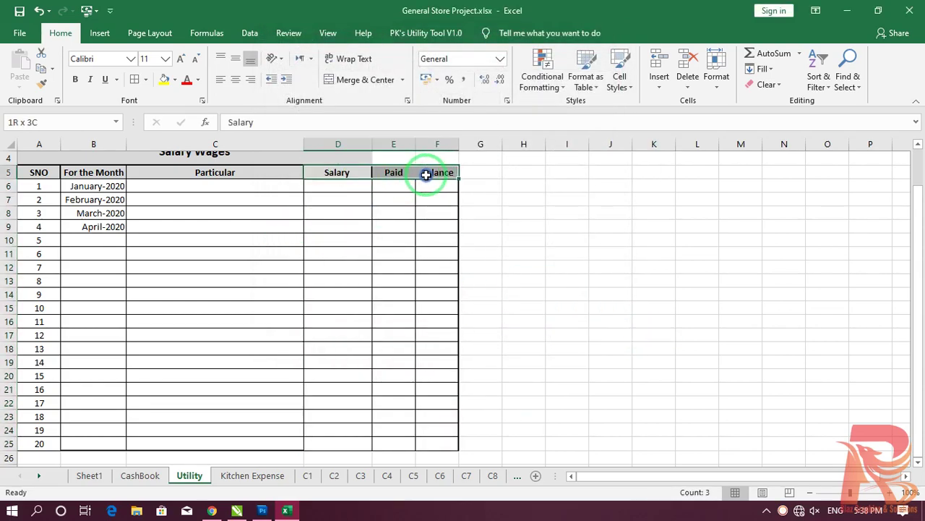
{"action": "left_click", "coordinate": [134, 79]}
{"action": "left_click", "coordinate": [435, 194]}
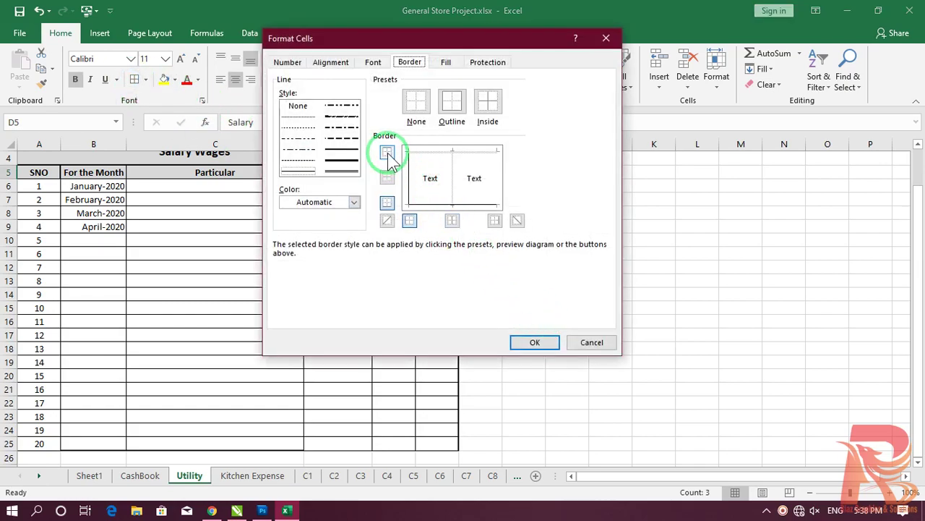
{"action": "left_click", "coordinate": [387, 152]}
{"action": "left_click", "coordinate": [469, 191]}
{"action": "left_click", "coordinate": [494, 218]}
{"action": "left_click", "coordinate": [535, 343]}
{"action": "left_click", "coordinate": [623, 338]}
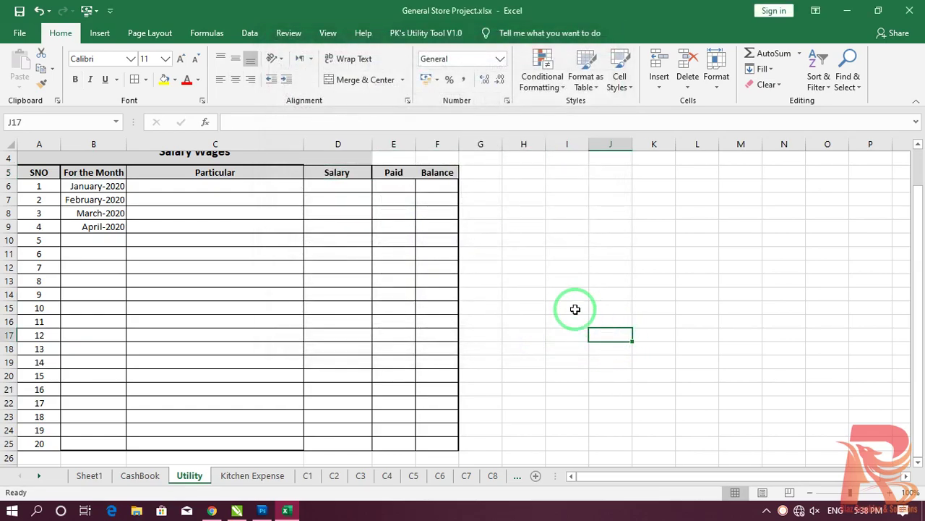
Step: Apply medium solid borders along the top, right edge and inner verticals of the heading cells C5:F5
{"action": "left_click_drag", "start_coordinate": [300, 173], "coordinate": [448, 179]}
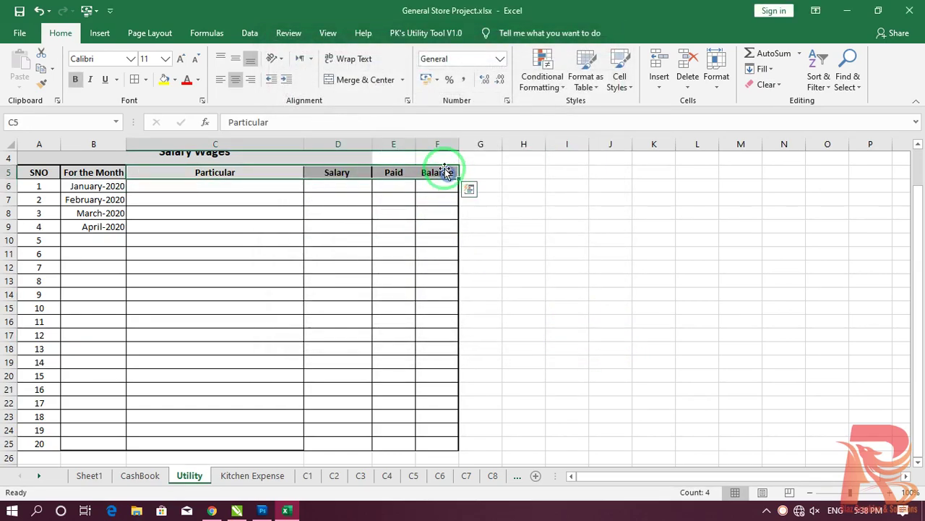
{"action": "key", "text": "ctrl+1"}
{"action": "left_click", "coordinate": [342, 149]}
{"action": "left_click", "coordinate": [387, 152]}
{"action": "left_click", "coordinate": [495, 220]}
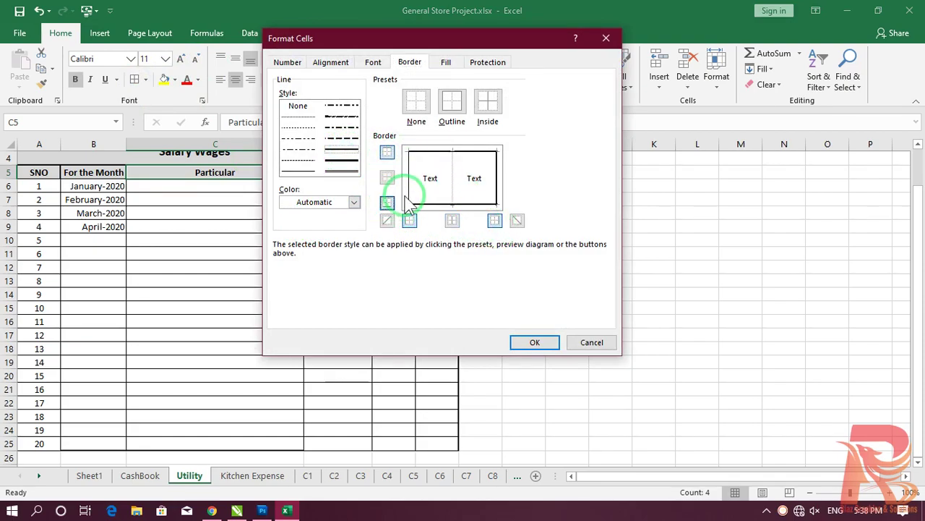
{"action": "left_click", "coordinate": [452, 223]}
{"action": "left_click", "coordinate": [453, 223]}
{"action": "left_click", "coordinate": [535, 342]}
{"action": "left_click", "coordinate": [576, 325]}
{"action": "left_click", "coordinate": [611, 307]}
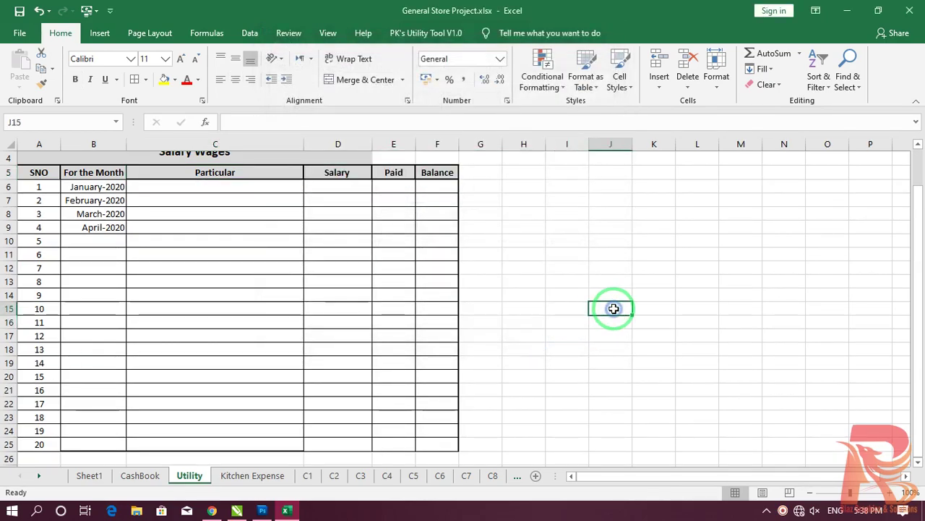
Step: Apply a medium solid bottom border to the table's last row in D25:F25
{"action": "left_click", "coordinate": [347, 442]}
{"action": "left_click_drag", "start_coordinate": [379, 442], "coordinate": [425, 441]}
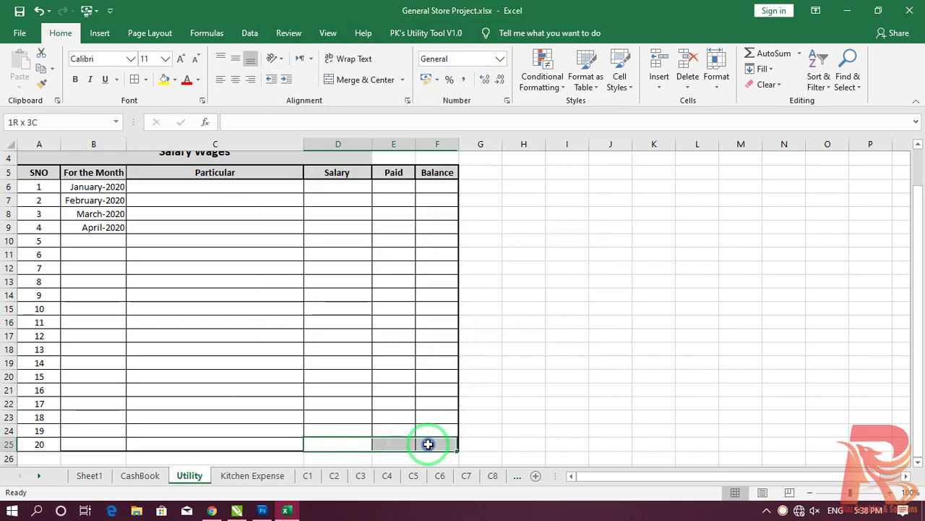
{"action": "key", "text": "ctrl+1"}
{"action": "left_click", "coordinate": [342, 148]}
{"action": "left_click", "coordinate": [387, 202]}
{"action": "left_click", "coordinate": [535, 342]}
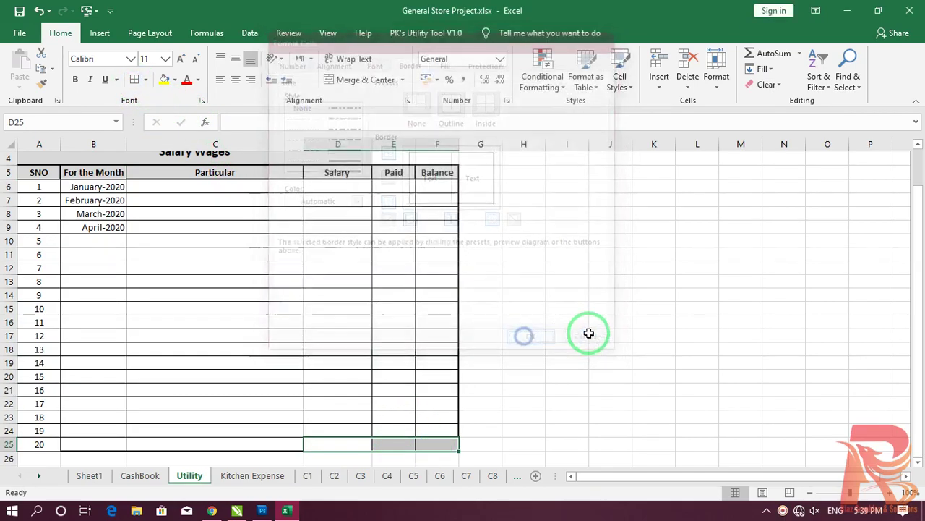
{"action": "left_click", "coordinate": [591, 333]}
{"action": "scroll", "coordinate": [591, 333], "scroll_direction": "up", "scroll_amount": 1}
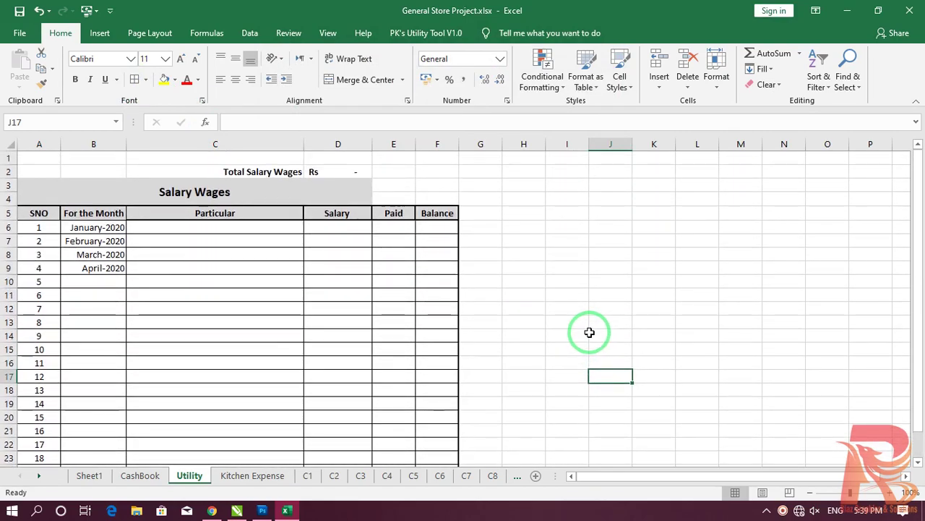
{"action": "left_click", "coordinate": [217, 228]}
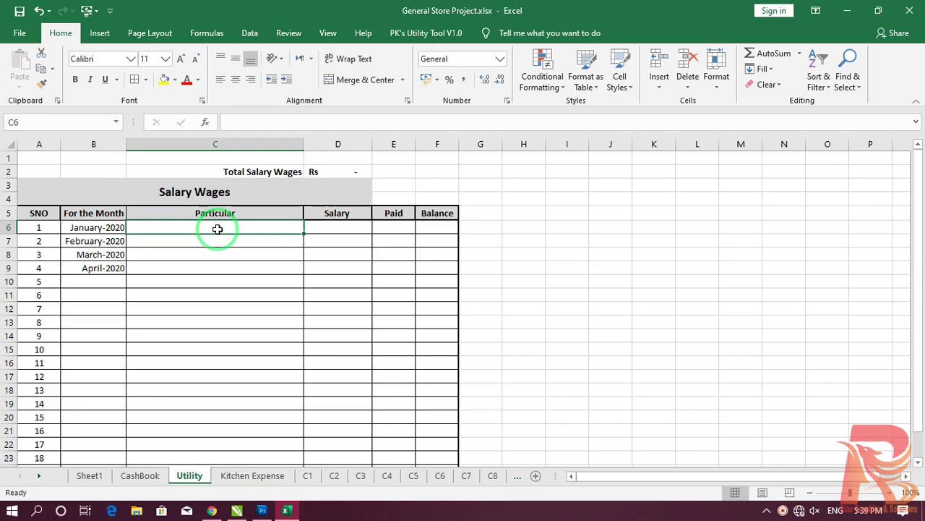
Step: Fill row 6 with the particular "Clear All Junuary -2020 Month", a salary of 142,000 and a paid amount of 142000
{"action": "type", "text": "Clear All Junuary -2020 Month"}
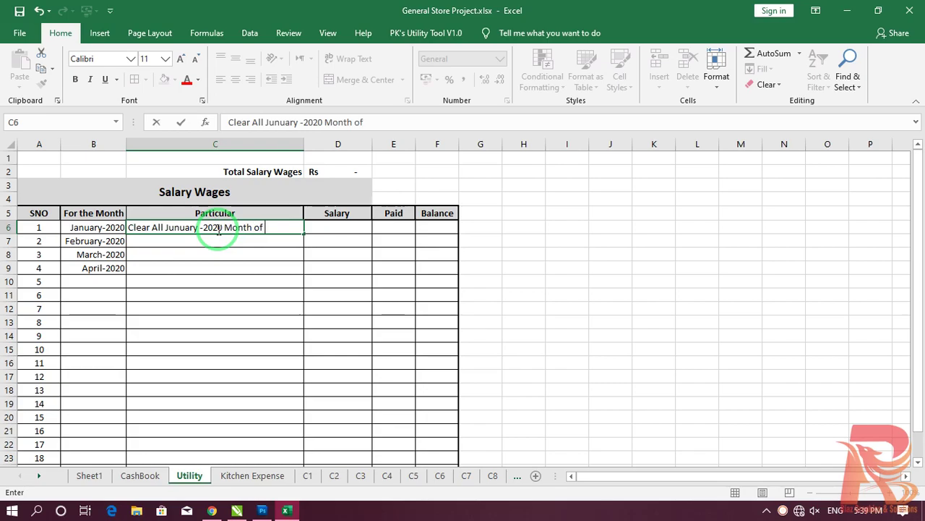
{"action": "key", "text": "Tab"}
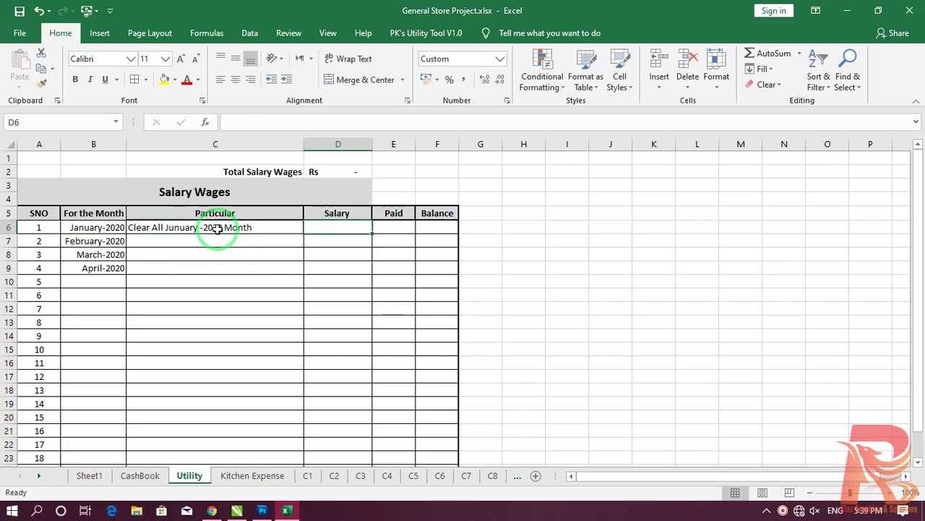
{"action": "type", "text": "142,000"}
{"action": "key", "text": "Tab"}
{"action": "type", "text": "14"}
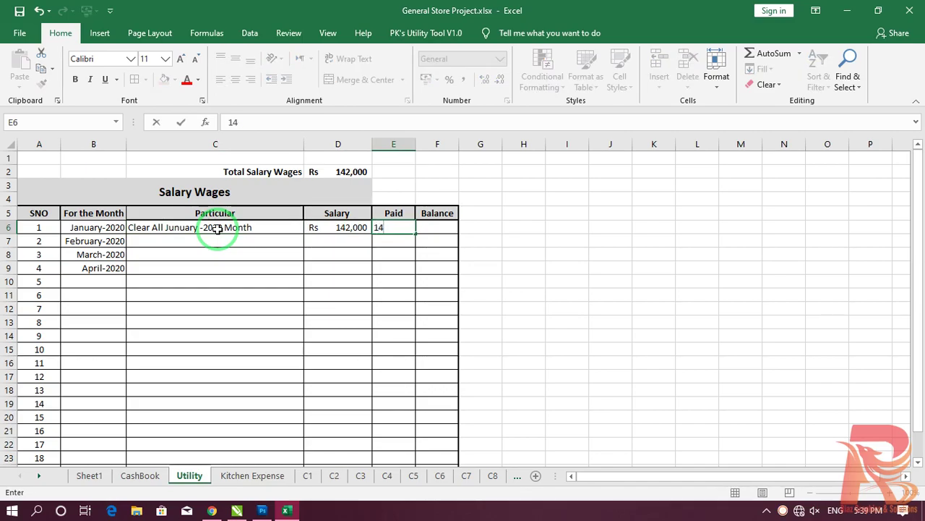
{"action": "type", "text": "2000"}
{"action": "key", "text": "Return"}
Step: Enter a formula in Balance cell F6 that subtracts the Paid amount in E6 from the Salary in D6
{"action": "key", "text": "Up"}
{"action": "key", "text": "Right"}
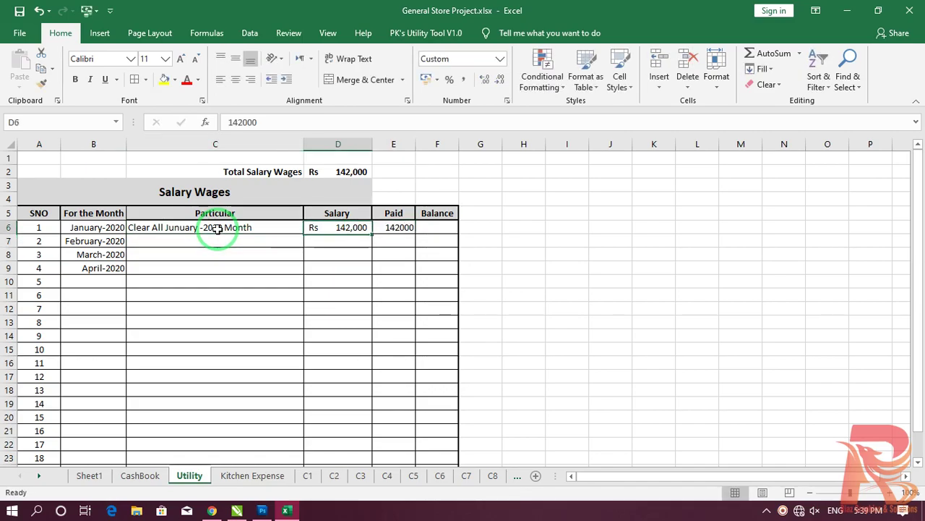
{"action": "key", "text": "Right"}
{"action": "key", "text": "Right"}
{"action": "type", "text": "="}
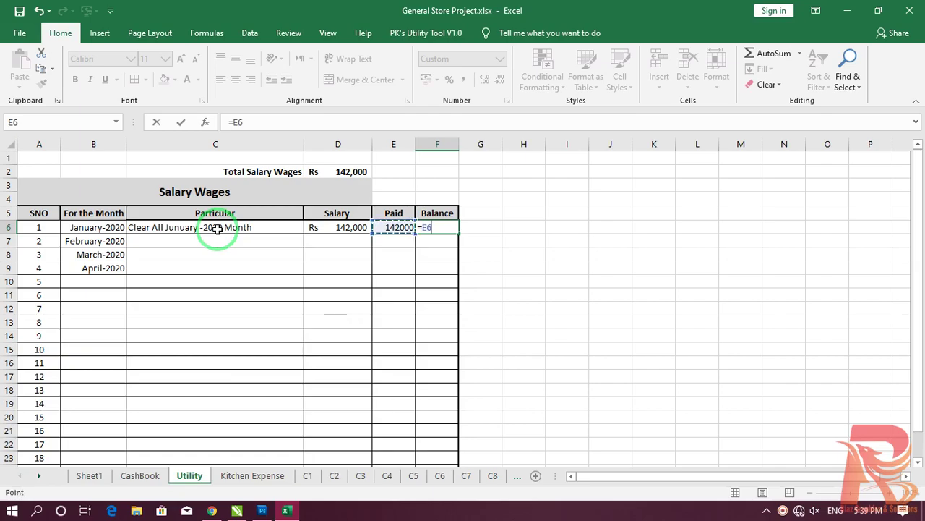
{"action": "left_click", "coordinate": [217, 228]}
{"action": "type", "text": "-"}
{"action": "key", "text": "BackSpace"}
{"action": "key", "text": "BackSpace"}
{"action": "key", "text": "BackSpace"}
{"action": "key", "text": "Left"}
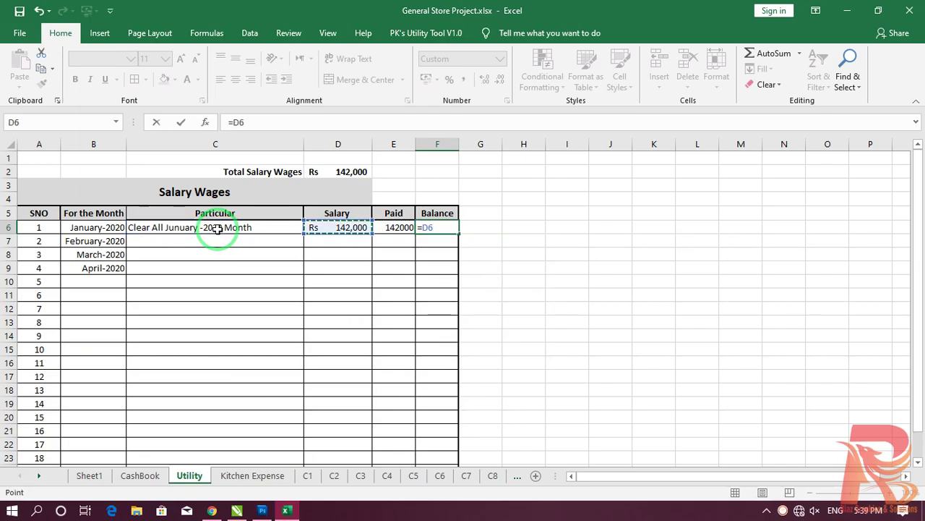
{"action": "key", "text": "Return"}
Step: Clear the February, March and April 2020 months from B7:B9
{"action": "key", "text": "Up"}
{"action": "key", "text": "Left"}
{"action": "key", "text": "Up"}
{"action": "key", "text": "Left"}
{"action": "left_click", "coordinate": [217, 228]}
{"action": "key", "text": "Right"}
{"action": "key", "text": "Right"}
{"action": "key", "text": "Down"}
{"action": "key", "text": "Left"}
{"action": "key", "text": "Left"}
{"action": "key", "text": "Left"}
{"action": "key", "text": "Right"}
{"action": "key", "text": "Left"}
{"action": "key", "text": "shift+Down"}
{"action": "key", "text": "shift+Down"}
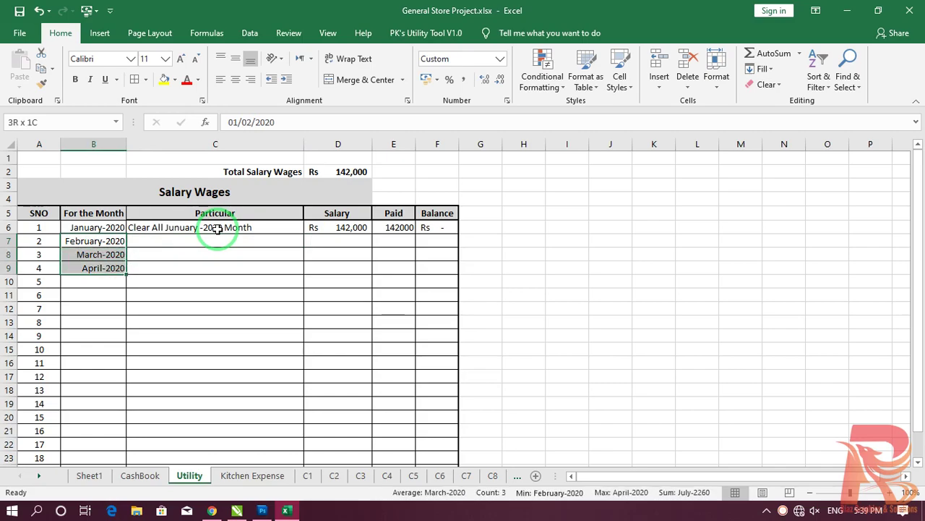
{"action": "key", "text": "Delete"}
Step: Examine the Salary Wages table's columns and the Total Salary Wages formula in D2
{"action": "key", "text": "Right"}
{"action": "key", "text": "Up"}
{"action": "key", "text": "Right"}
{"action": "key", "text": "Right"}
{"action": "key", "text": "Down"}
{"action": "key", "text": "Left"}
{"action": "key", "text": "Down"}
{"action": "key", "text": "Down"}
{"action": "key", "text": "Right"}
{"action": "key", "text": "Up"}
{"action": "key", "text": "Up"}
{"action": "key", "text": "Up"}
{"action": "key", "text": "Up"}
{"action": "key", "text": "Up"}
{"action": "key", "text": "Left"}
{"action": "key", "text": "Right"}
{"action": "key", "text": "Up"}
{"action": "key", "text": "Left"}
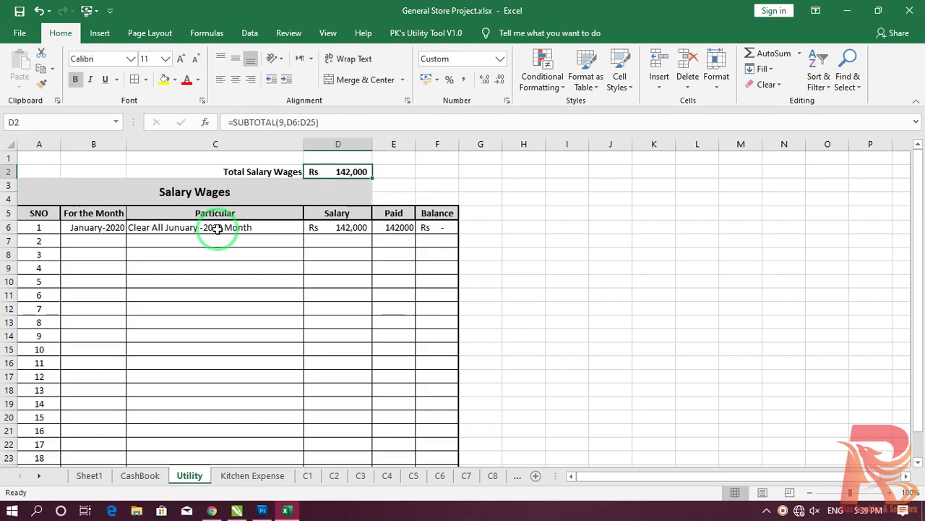
{"action": "key", "text": "Down"}
{"action": "key", "text": "Down"}
{"action": "key", "text": "Down"}
{"action": "key", "text": "Down"}
{"action": "key", "text": "Down"}
{"action": "key", "text": "Down"}
{"action": "key", "text": "Right"}
{"action": "key", "text": "Left"}
{"action": "key", "text": "Up"}
{"action": "key", "text": "Up"}
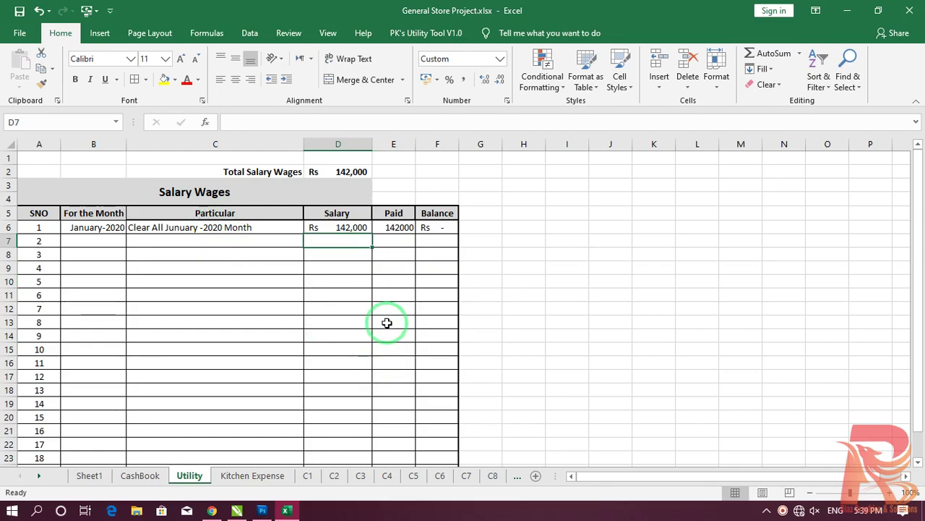
Step: Set the January paid amount in E6 to 130000
{"action": "left_click", "coordinate": [345, 227]}
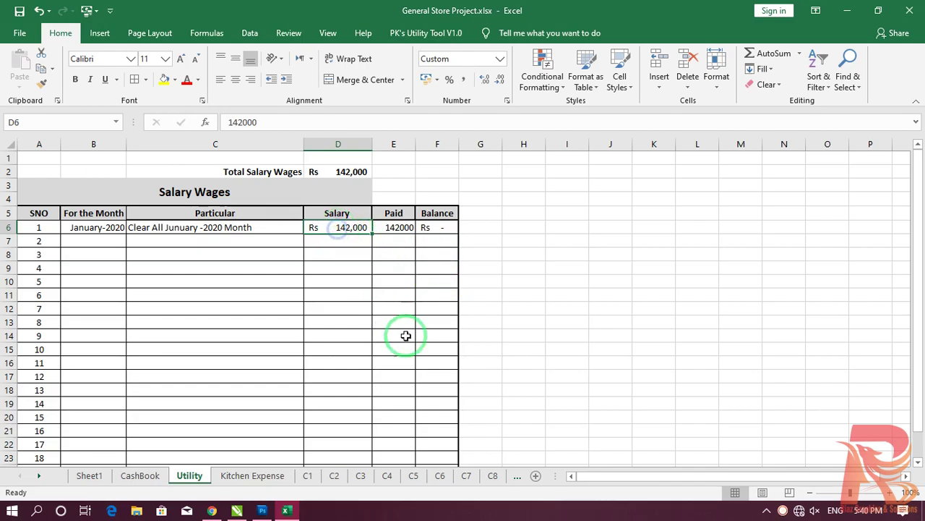
{"action": "left_click", "coordinate": [397, 229]}
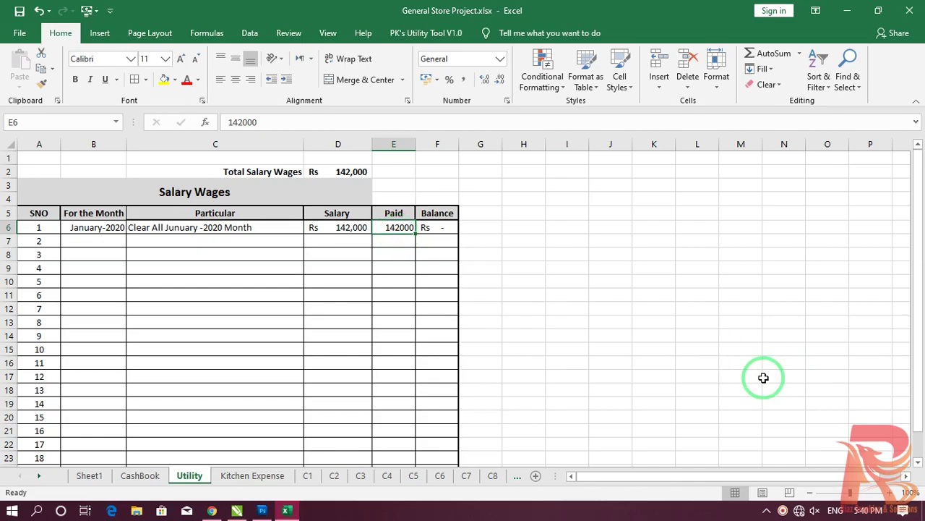
{"action": "type", "text": "13000"}
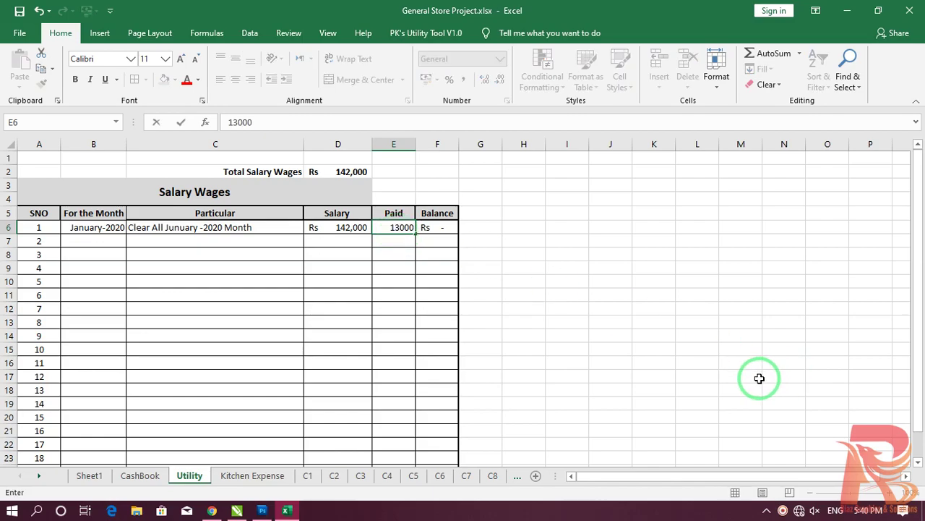
{"action": "type", "text": "0"}
{"action": "key", "text": "Return"}
Step: Widen Balance column F slightly to fit its currency amount, keeping the Paid column's width as it was
{"action": "left_click_drag", "start_coordinate": [458, 144], "coordinate": [467, 146]}
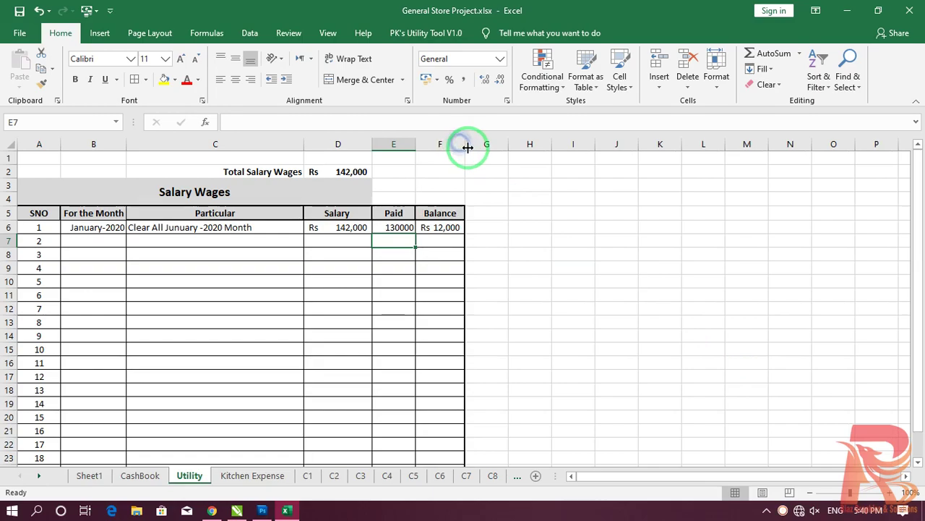
{"action": "double_click", "coordinate": [413, 141]}
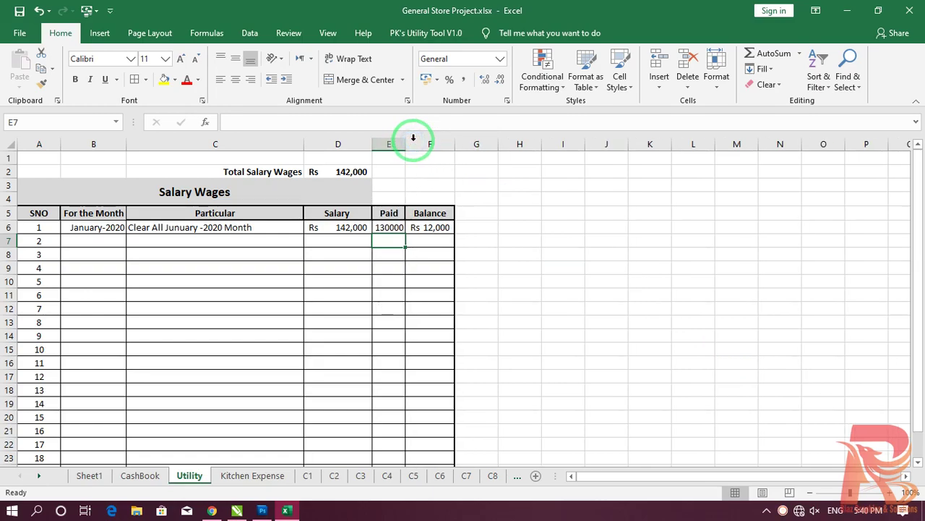
{"action": "left_click_drag", "start_coordinate": [413, 137], "coordinate": [416, 137]}
{"action": "left_click", "coordinate": [651, 292]}
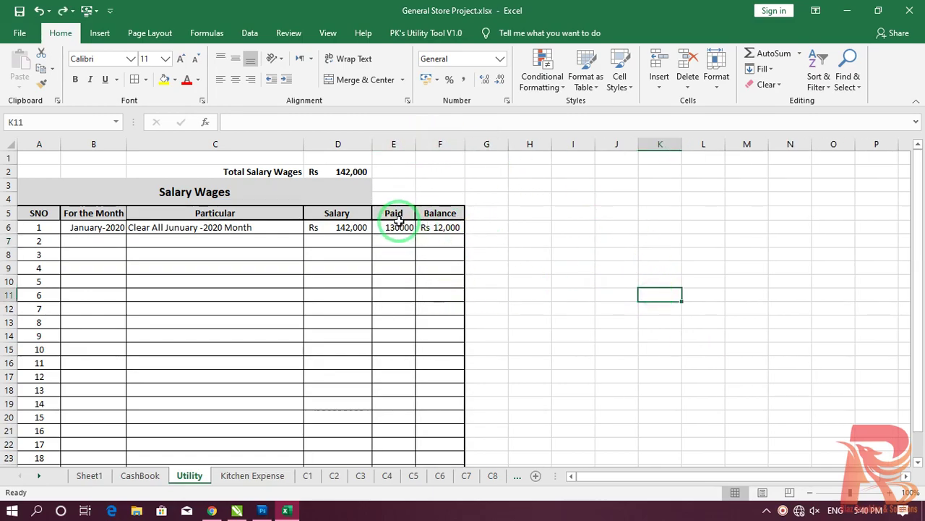
Step: Copy the Rs currency format from D6 to Paid cell E6 and widen column E to fit the amount
{"action": "left_click", "coordinate": [339, 227]}
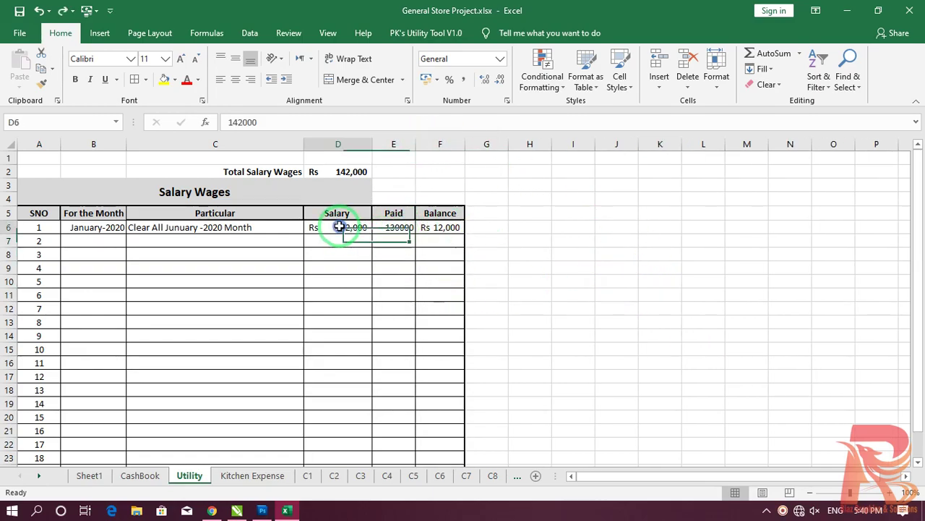
{"action": "left_click", "coordinate": [41, 79]}
{"action": "left_click", "coordinate": [394, 228]}
{"action": "left_click", "coordinate": [659, 292]}
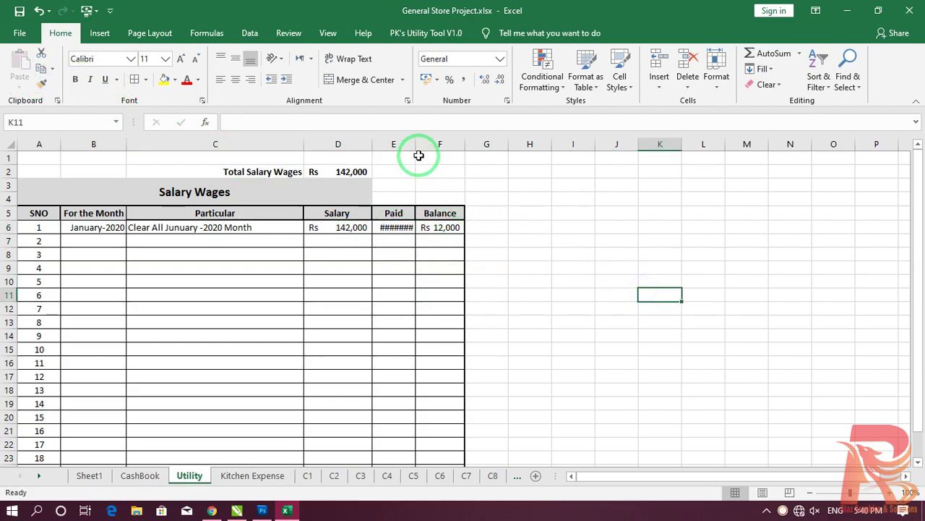
{"action": "left_click_drag", "start_coordinate": [416, 144], "coordinate": [428, 143]}
Step: Extend the merged and centred Salary Wages title across A3:F4 to span the whole table
{"action": "left_click_drag", "start_coordinate": [357, 193], "coordinate": [456, 189]}
{"action": "left_click", "coordinate": [369, 79]}
{"action": "left_click", "coordinate": [371, 81]}
{"action": "left_click", "coordinate": [584, 308]}
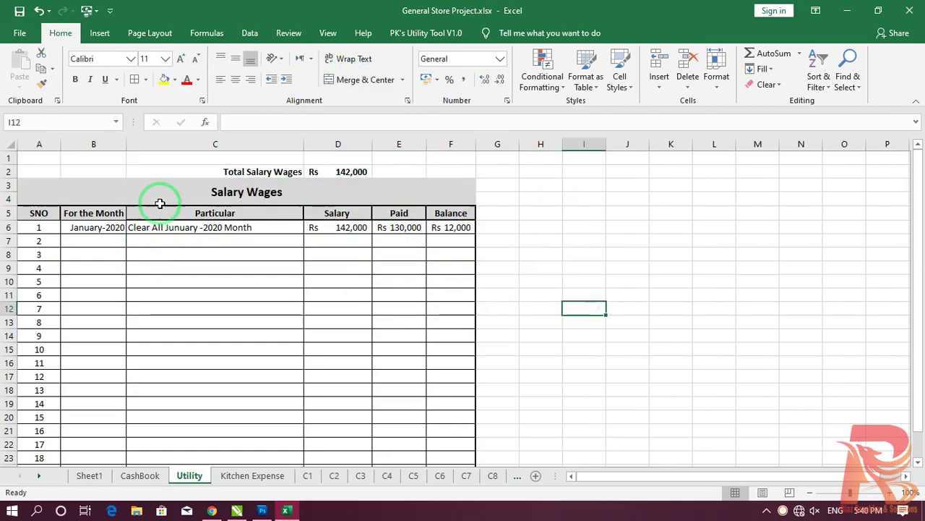
{"action": "scroll", "coordinate": [159, 266], "scroll_direction": "down", "scroll_amount": 1}
{"action": "scroll", "coordinate": [160, 265], "scroll_direction": "up", "scroll_amount": 1}
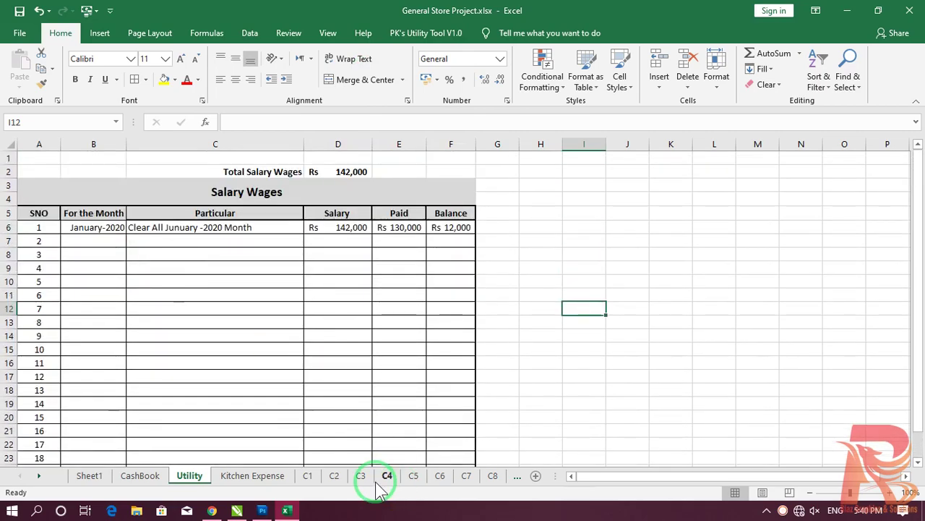
Step: Rename the Utility sheet as Salary
{"action": "double_click", "coordinate": [188, 477]}
{"action": "type", "text": "Salary"}
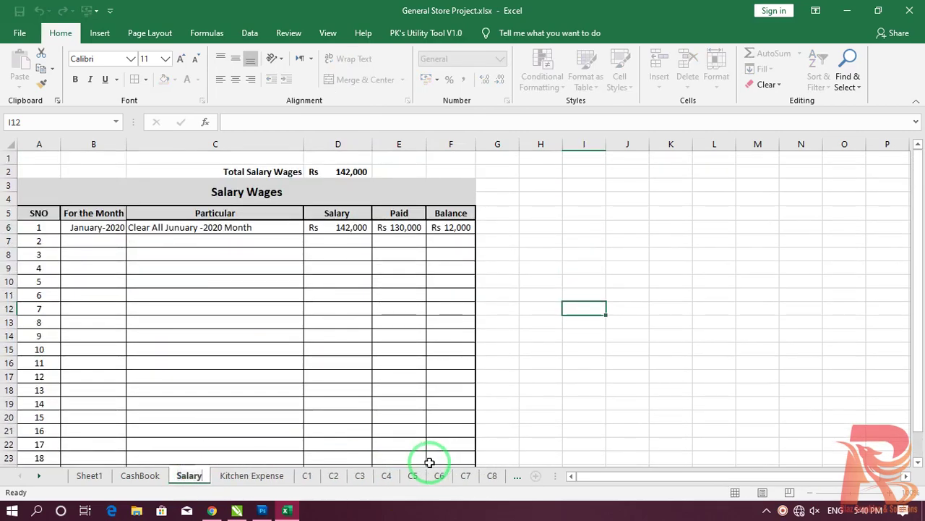
{"action": "key", "text": "Return"}
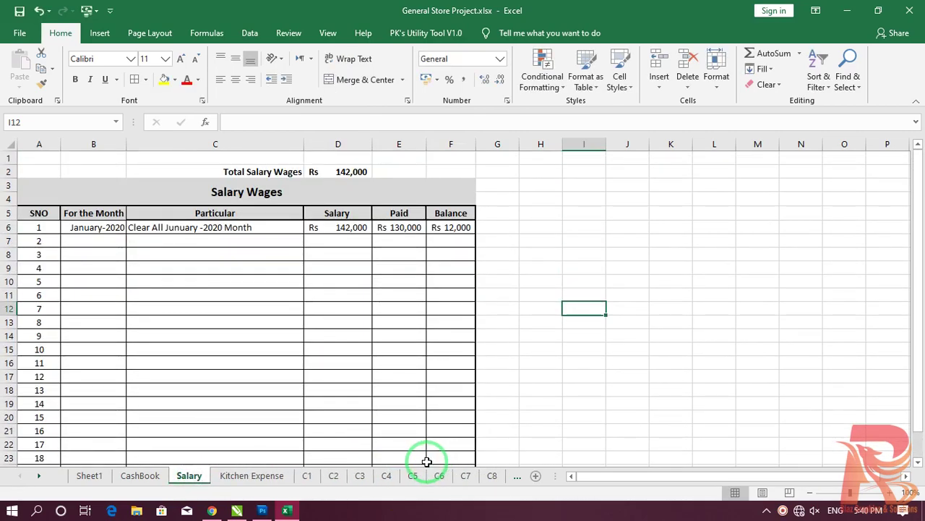
{"action": "left_click", "coordinate": [535, 335]}
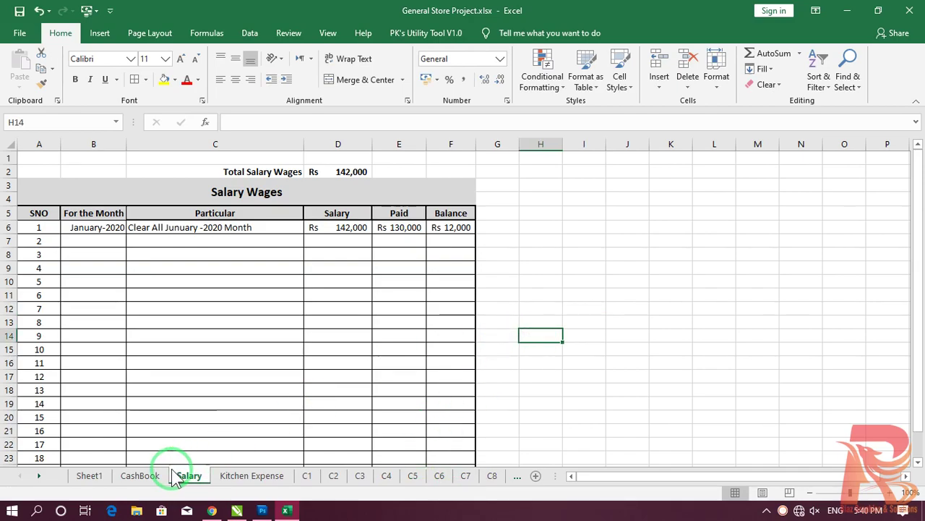
Step: Check the Rent entry on Sheet1, and create a copy of the Salary sheet placed between Salary and Kitchen Expense
{"action": "left_click", "coordinate": [137, 476]}
{"action": "left_click", "coordinate": [89, 476]}
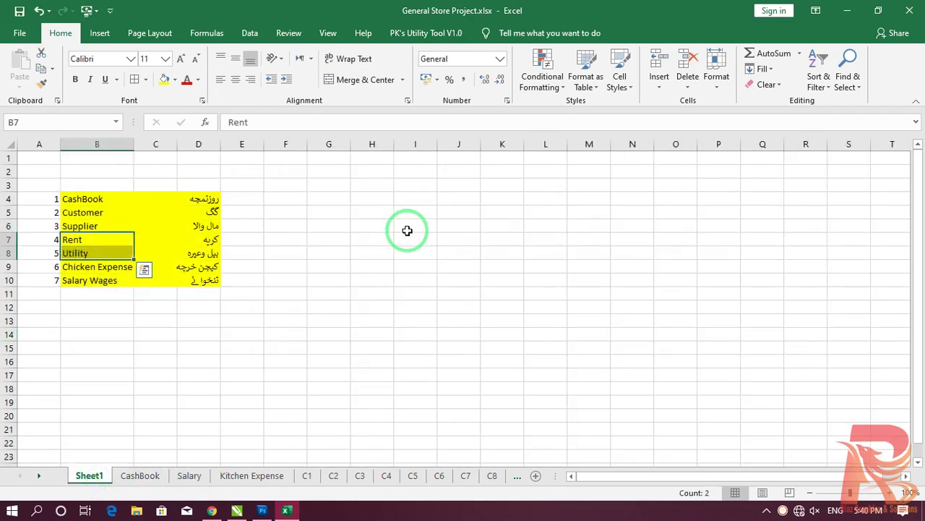
{"action": "left_click", "coordinate": [363, 227]}
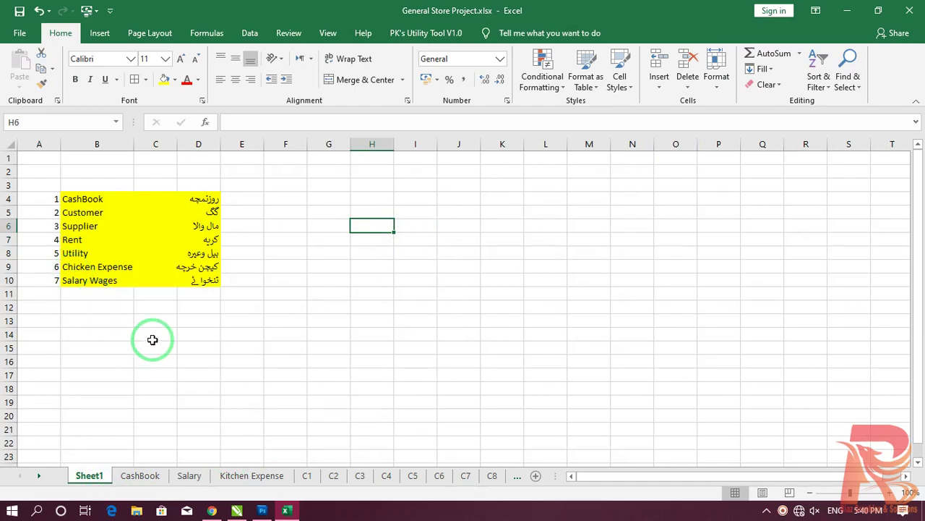
{"action": "left_click_drag", "start_coordinate": [78, 239], "coordinate": [188, 243]}
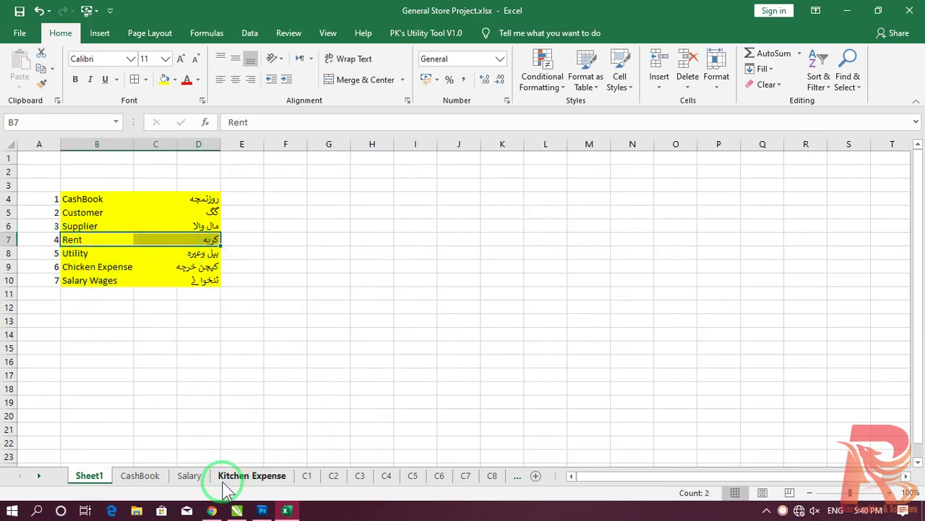
{"action": "left_click", "coordinate": [189, 475]}
{"action": "right_click", "coordinate": [186, 480]}
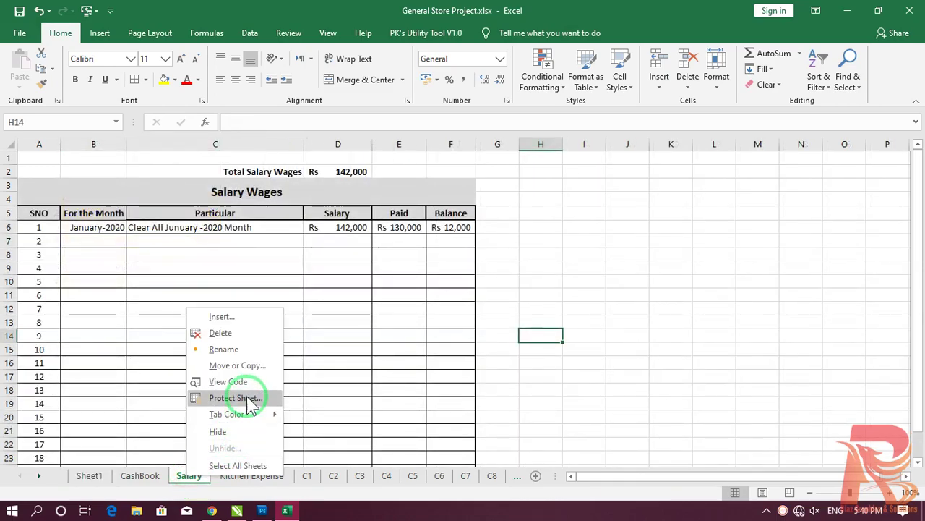
{"action": "left_click", "coordinate": [245, 365]}
{"action": "scroll", "coordinate": [196, 402], "scroll_direction": "down", "scroll_amount": 4}
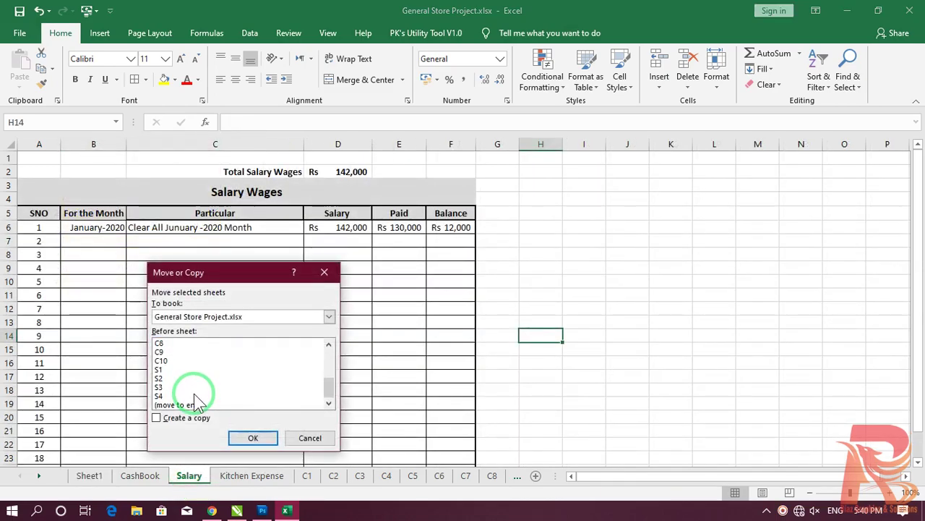
{"action": "left_click", "coordinate": [182, 405]}
{"action": "left_click", "coordinate": [157, 417]}
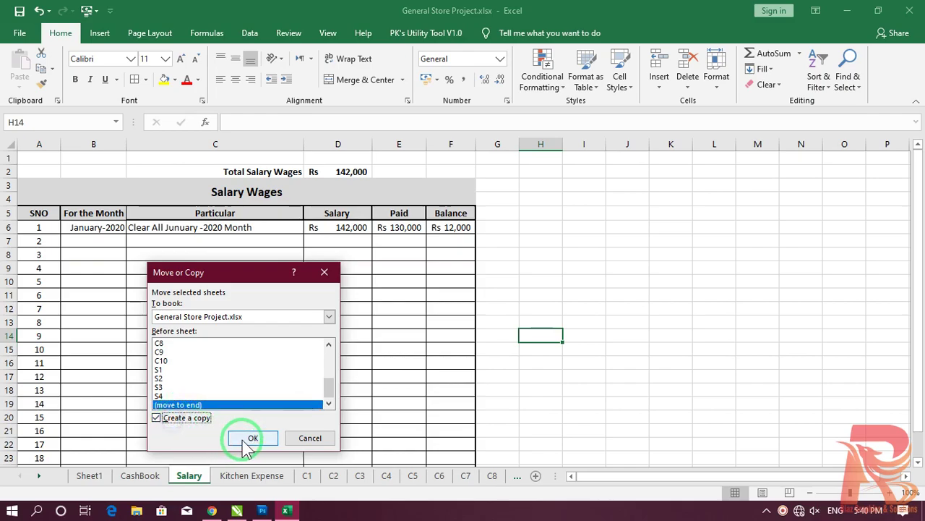
{"action": "scroll", "coordinate": [178, 382], "scroll_direction": "up", "scroll_amount": 4}
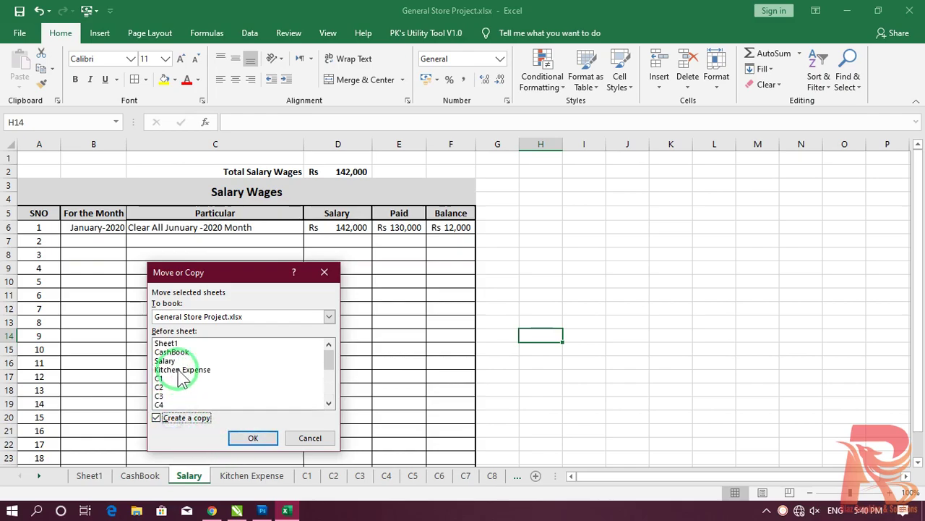
{"action": "left_click", "coordinate": [180, 369]}
{"action": "left_click", "coordinate": [174, 361]}
{"action": "left_click", "coordinate": [253, 437]}
{"action": "left_click_drag", "start_coordinate": [219, 485], "coordinate": [275, 480]}
Step: Rename the copied sheet as Rent and change its merged table title to Rent
{"action": "type", "text": "Rent"}
{"action": "key", "text": "Return"}
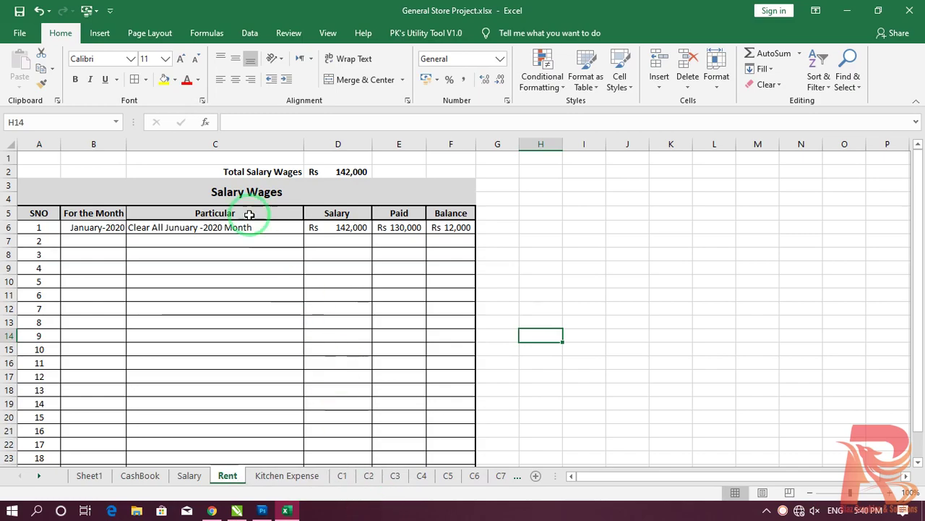
{"action": "left_click", "coordinate": [215, 190]}
{"action": "type", "text": "Ren"}
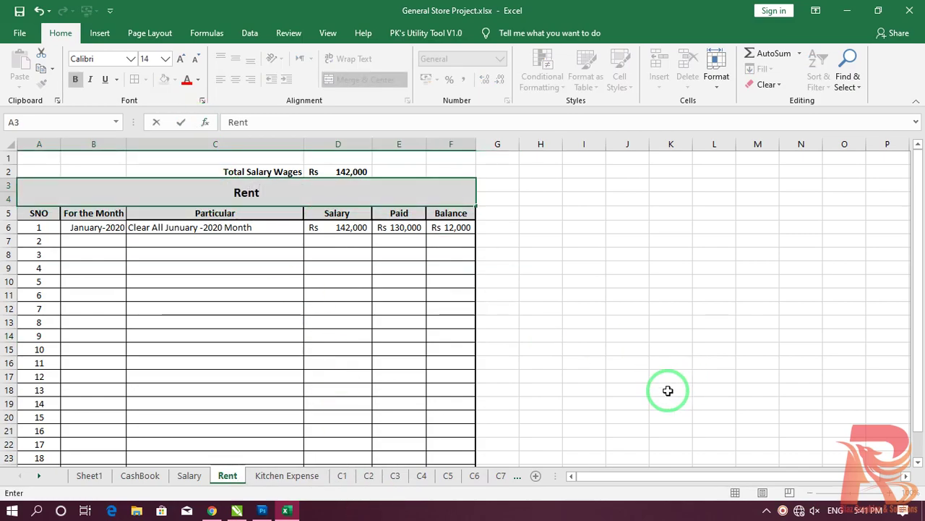
{"action": "type", "text": "t"}
{"action": "key", "text": "Return"}
Step: Clear the January particular text from C6 on the Rent sheet
{"action": "key", "text": "Right"}
{"action": "key", "text": "Right"}
{"action": "key", "text": "Right"}
{"action": "key", "text": "Right"}
{"action": "key", "text": "Right"}
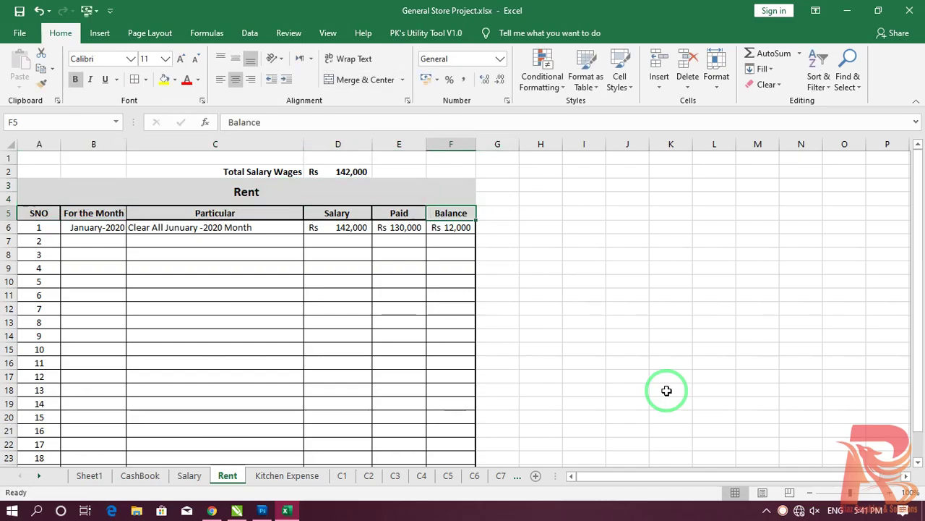
{"action": "key", "text": "Left"}
{"action": "key", "text": "Left"}
{"action": "key", "text": "Left"}
{"action": "key", "text": "Left"}
{"action": "key", "text": "Left"}
{"action": "key", "text": "Down"}
{"action": "key", "text": "Right"}
{"action": "key", "text": "Up"}
{"action": "key", "text": "Right"}
{"action": "key", "text": "Down"}
{"action": "key", "text": "Delete"}
Step: Change the D5 heading on the Rent sheet to "Rent Amount" and clear the January amount in D6
{"action": "key", "text": "Right"}
{"action": "key", "text": "Right"}
{"action": "key", "text": "Left"}
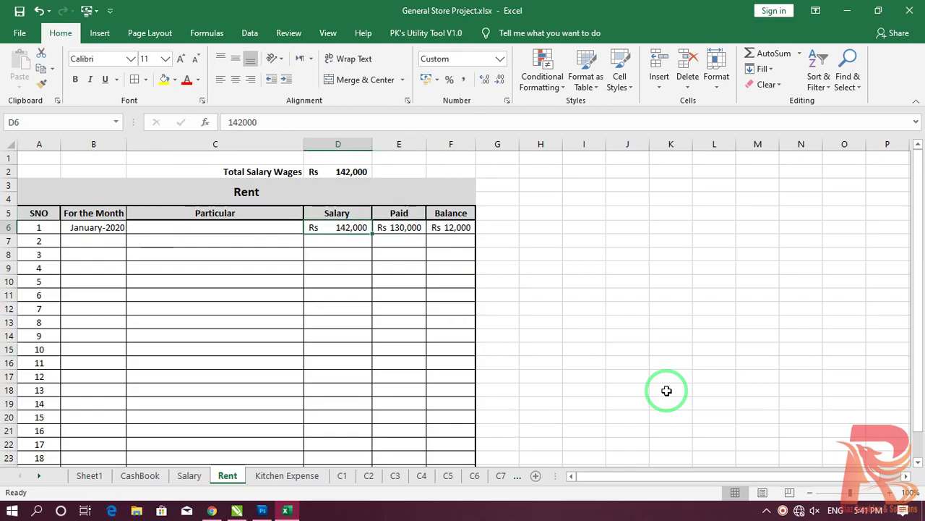
{"action": "key", "text": "Up"}
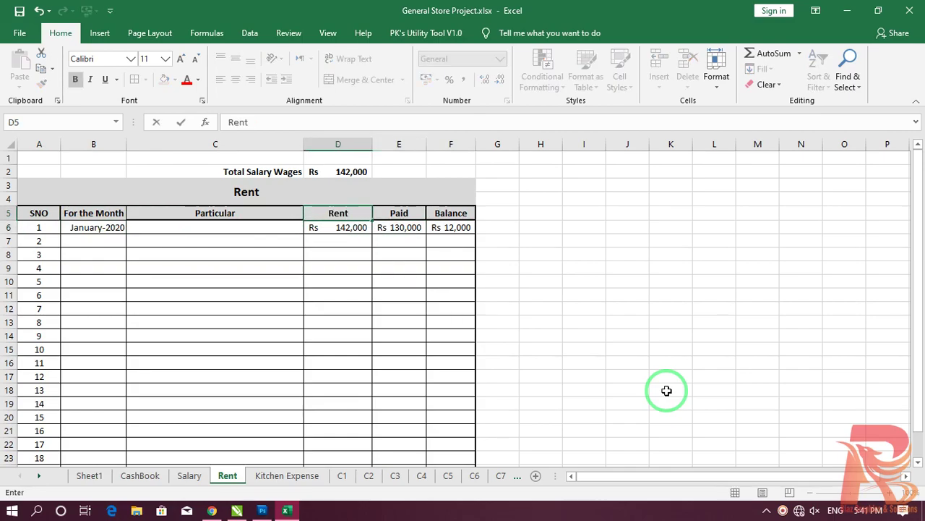
{"action": "key", "text": "Return"}
{"action": "key", "text": "Delete"}
{"action": "key", "text": "Right"}
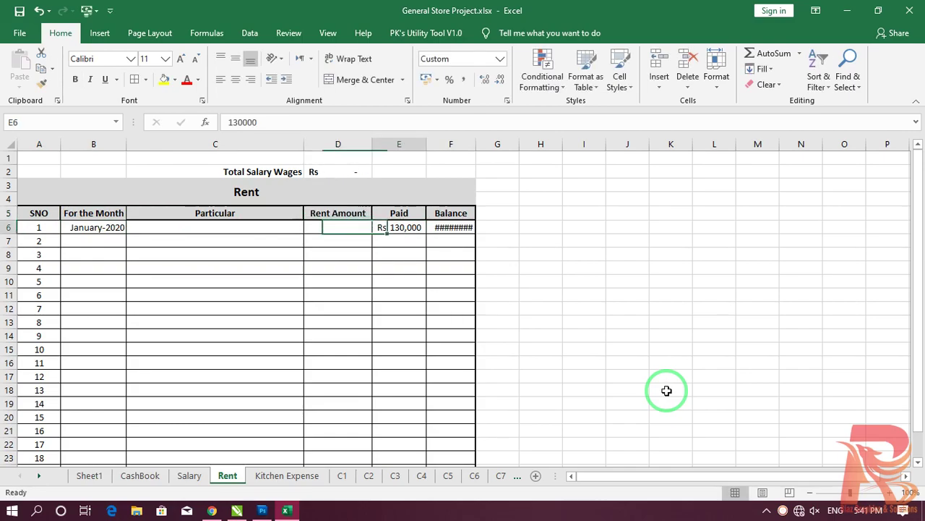
Step: Clear the January paid amount in E6 on the Rent sheet and check the remaining January cells, including the balance formula
{"action": "key", "text": "Up"}
{"action": "key", "text": "Down"}
{"action": "key", "text": "Delete"}
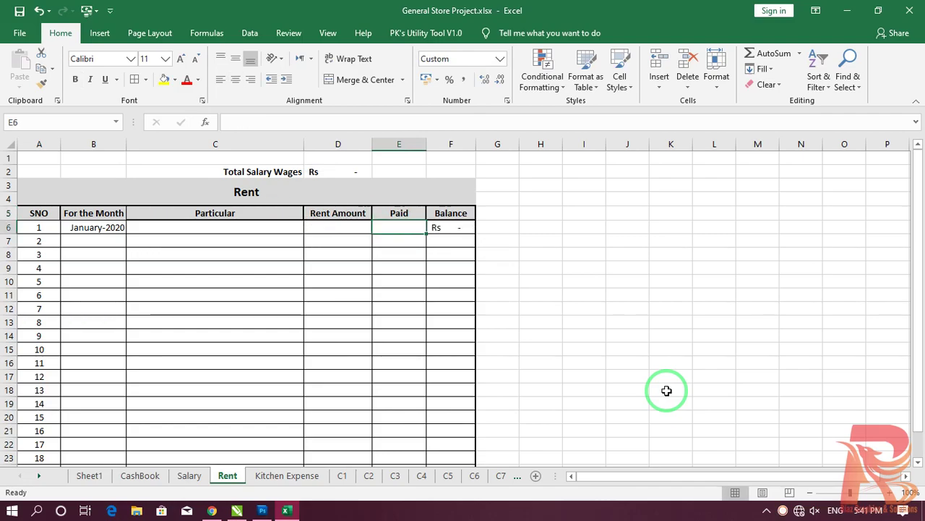
{"action": "key", "text": "Right"}
{"action": "key", "text": "Up"}
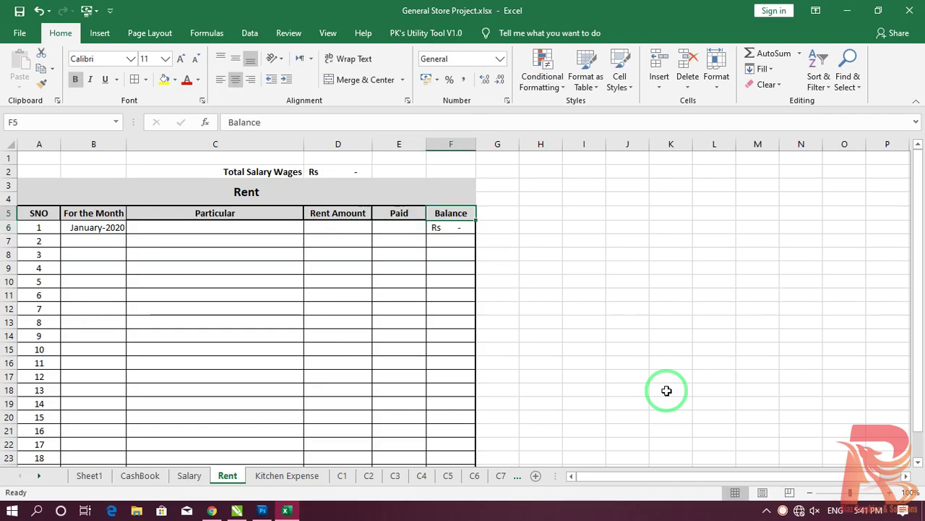
{"action": "left_click", "coordinate": [84, 226]}
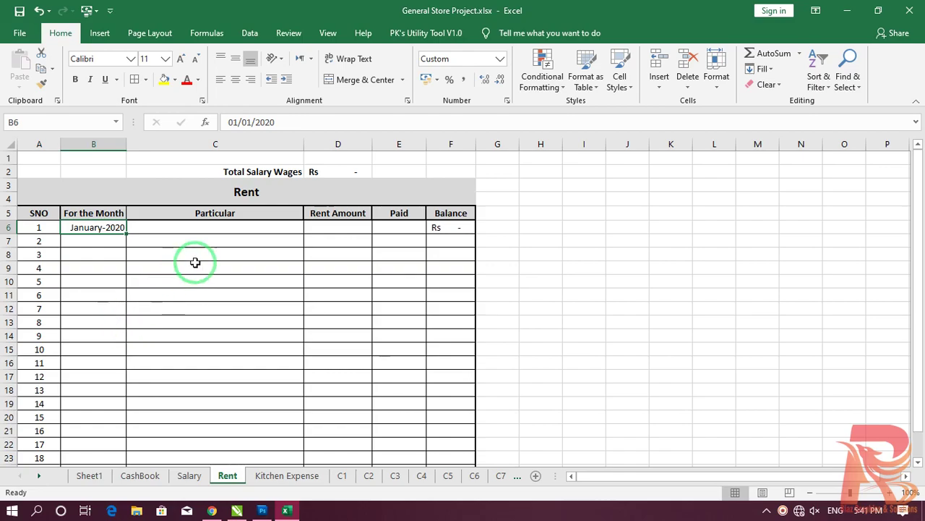
{"action": "left_click", "coordinate": [208, 229]}
{"action": "left_click", "coordinate": [351, 230]}
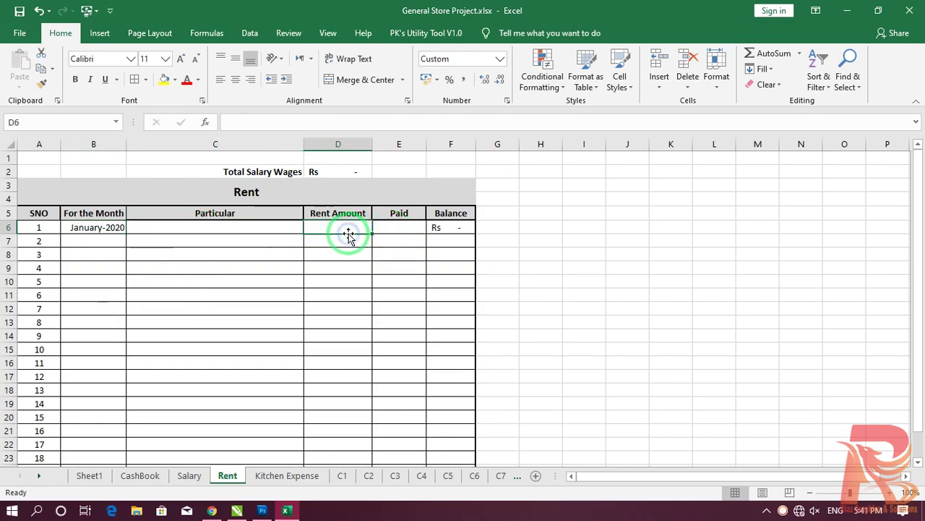
{"action": "left_click", "coordinate": [394, 226]}
{"action": "left_click", "coordinate": [453, 229]}
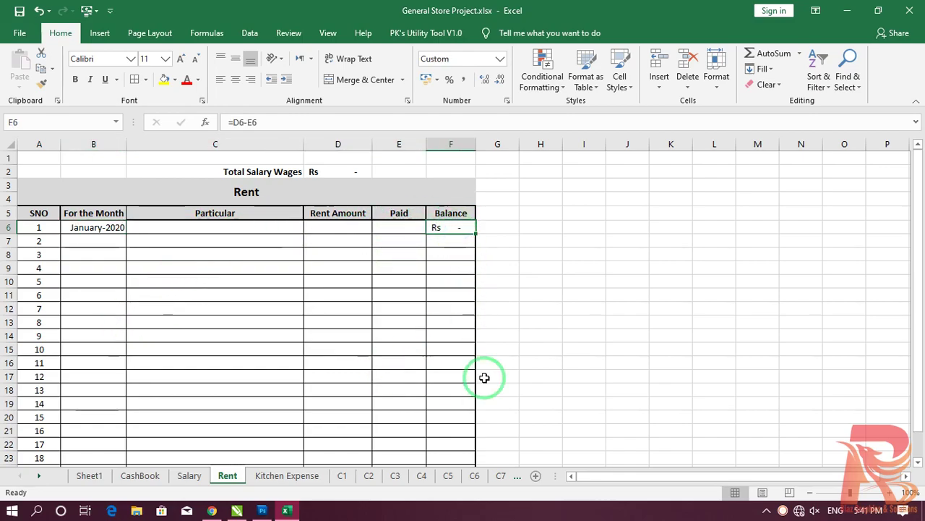
{"action": "left_click", "coordinate": [630, 350]}
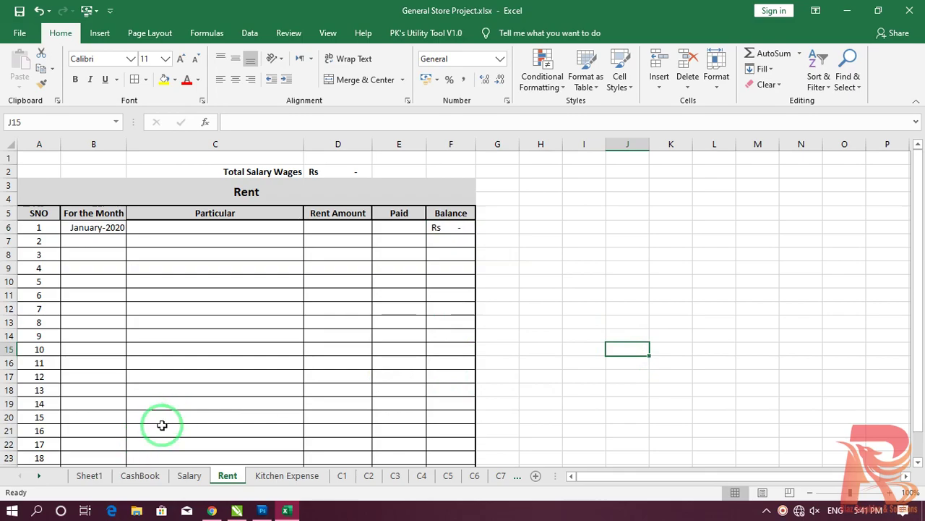
Step: Change the C2 label on the Rent sheet to "Total Rents" and check the total formula in D2
{"action": "left_click", "coordinate": [275, 171]}
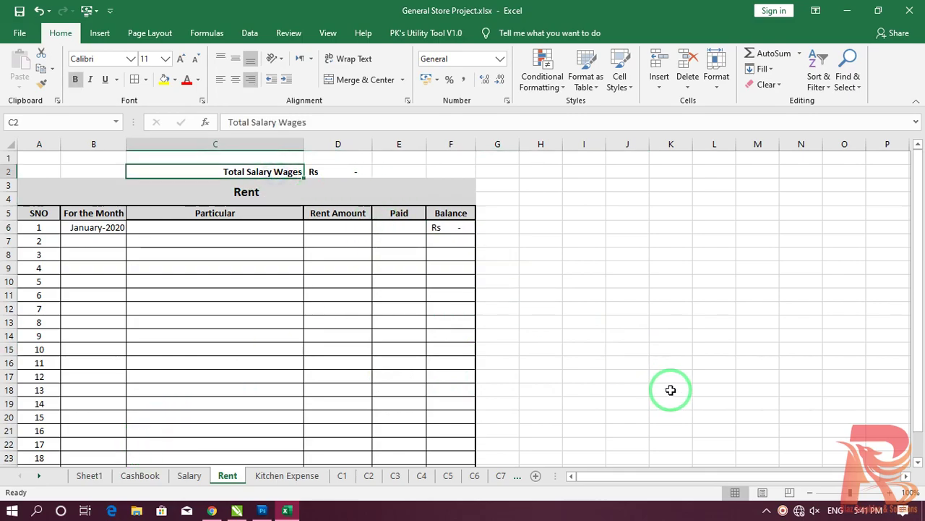
{"action": "type", "text": "TO"}
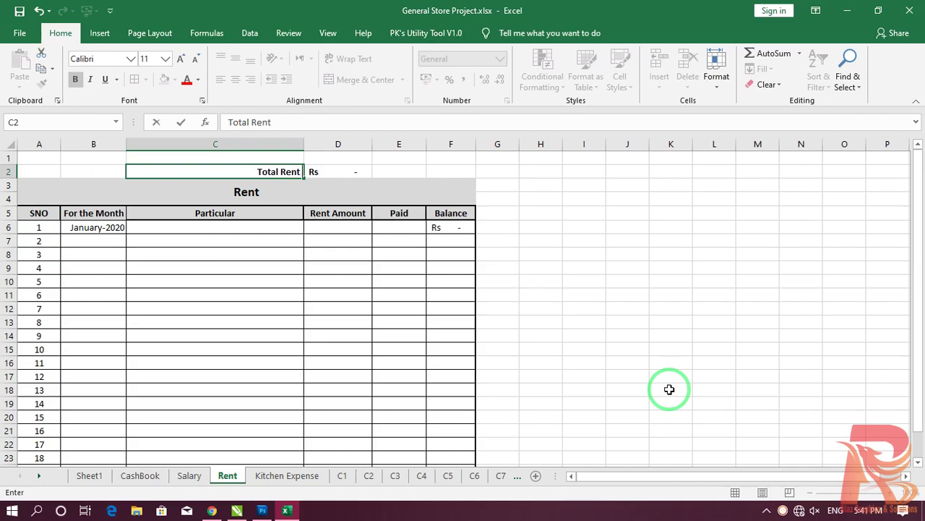
{"action": "key", "text": "Return"}
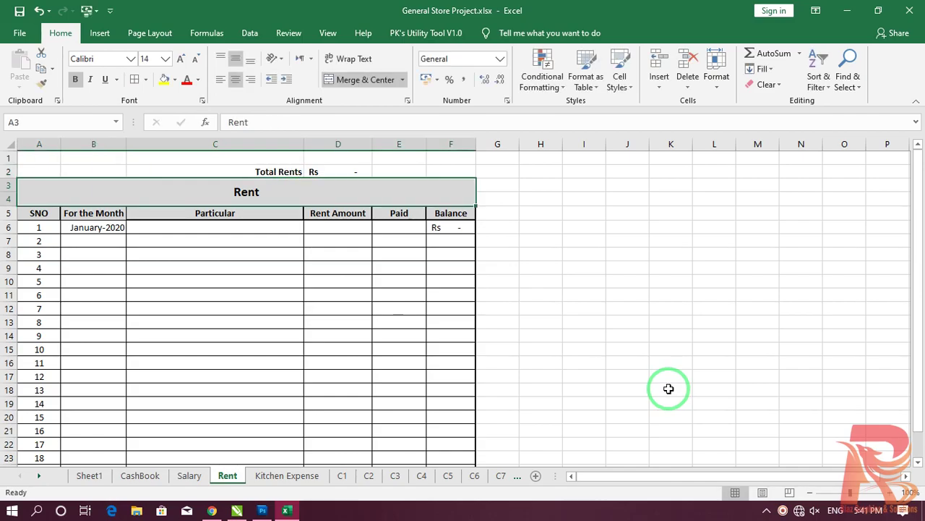
{"action": "left_click", "coordinate": [342, 168]}
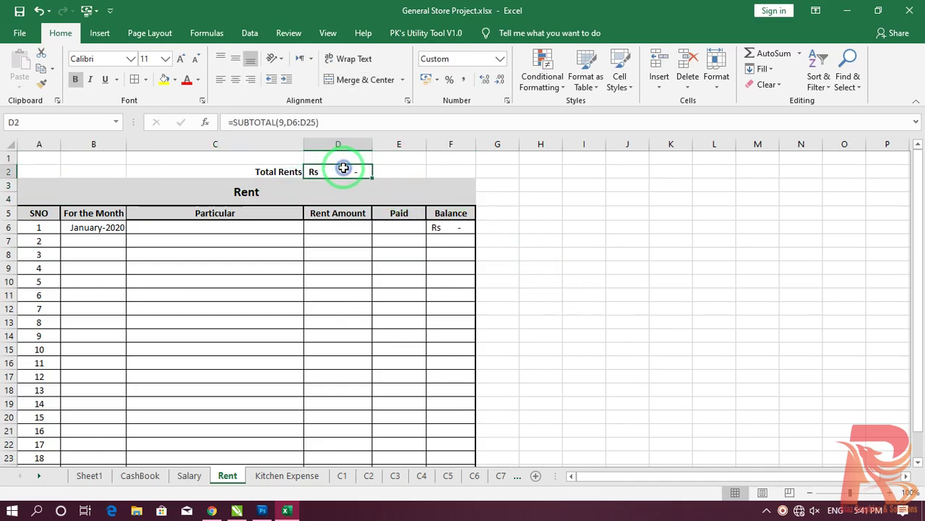
{"action": "left_click", "coordinate": [612, 369]}
Step: Review the Rent, Utility and Chicken Expense entries in the ledger list on Sheet1
{"action": "left_click", "coordinate": [137, 475]}
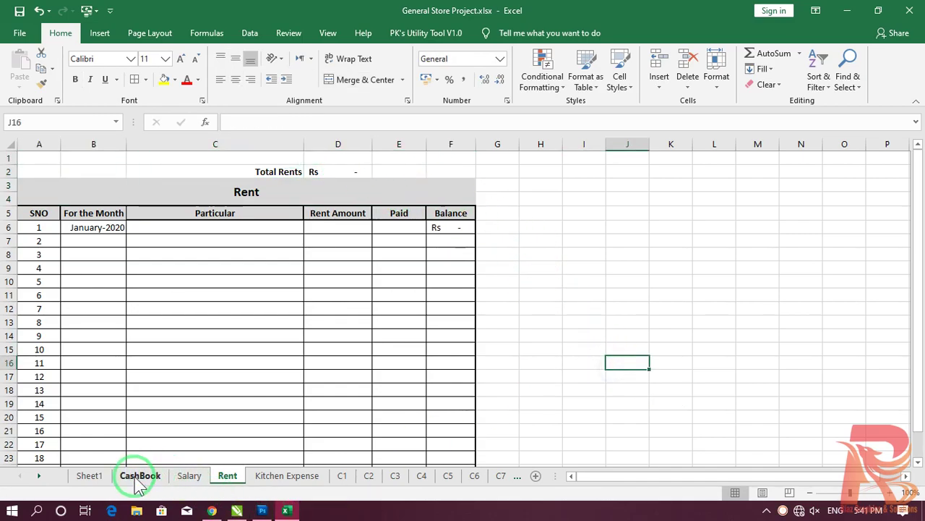
{"action": "left_click", "coordinate": [88, 476]}
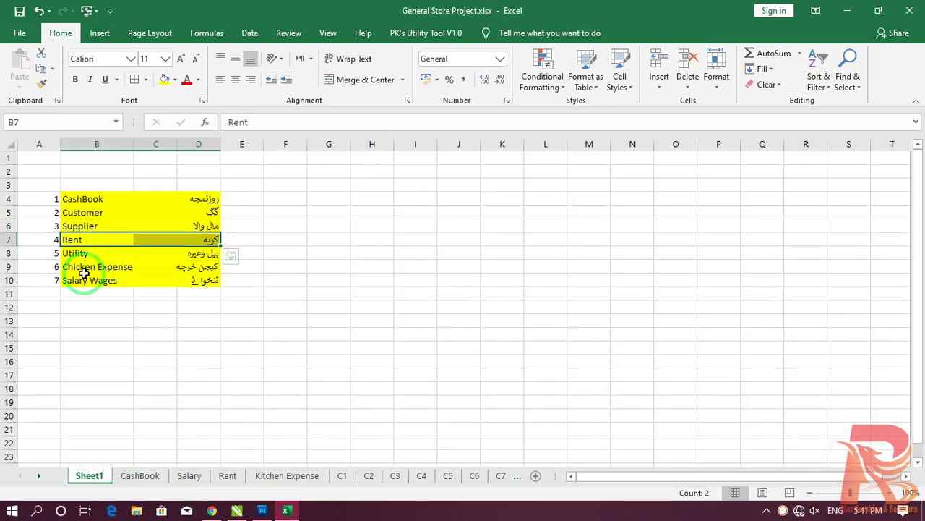
{"action": "left_click", "coordinate": [128, 235]}
{"action": "left_click", "coordinate": [87, 257]}
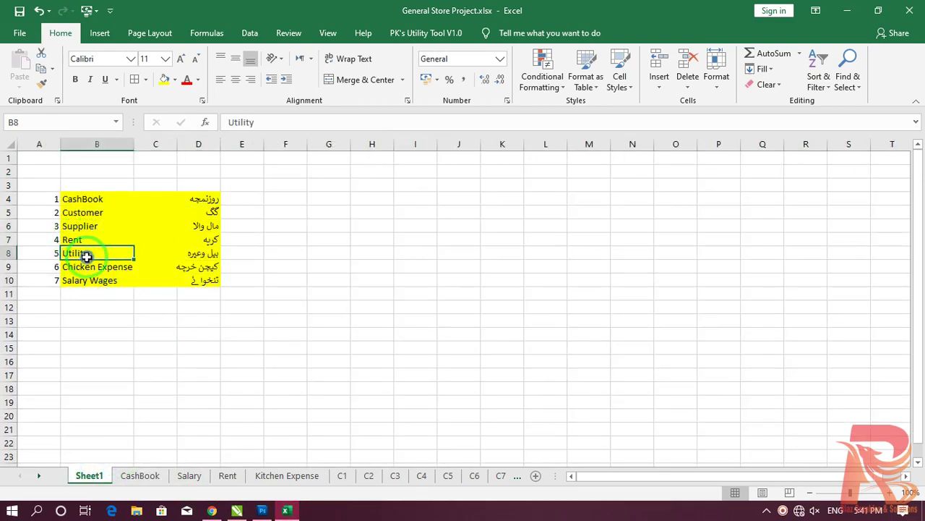
{"action": "left_click", "coordinate": [97, 268]}
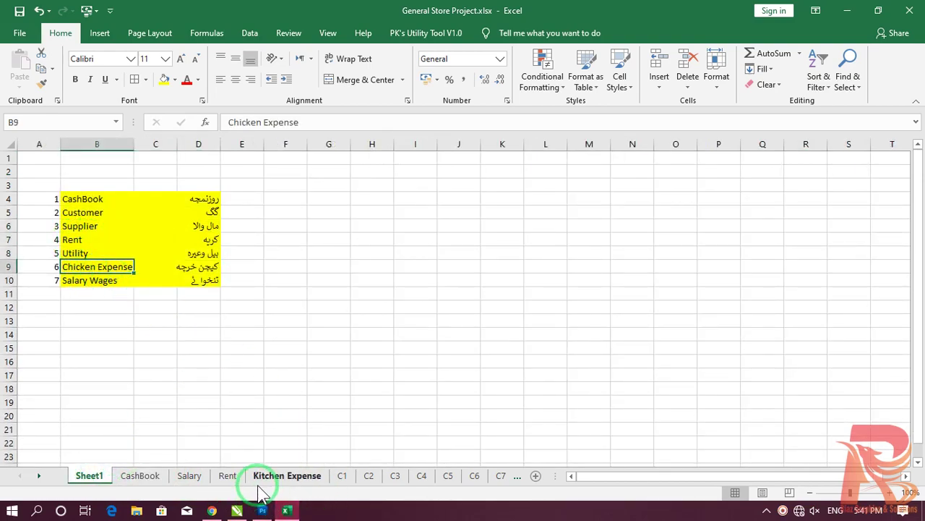
{"action": "left_click", "coordinate": [227, 476]}
{"action": "right_click", "coordinate": [224, 484]}
{"action": "left_click", "coordinate": [263, 383]}
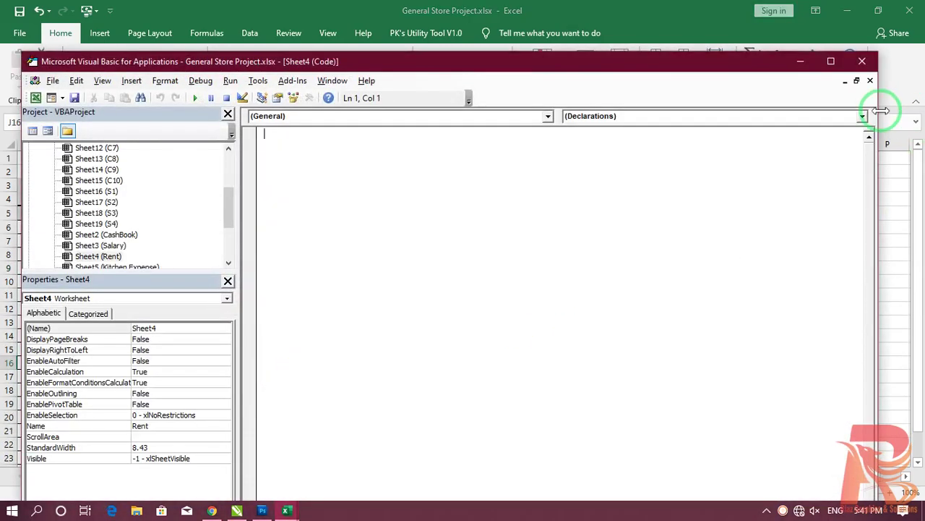
{"action": "left_click", "coordinate": [862, 61]}
Step: Create a copy of the Rent sheet and place it between Salary and Rent
{"action": "right_click", "coordinate": [228, 481]}
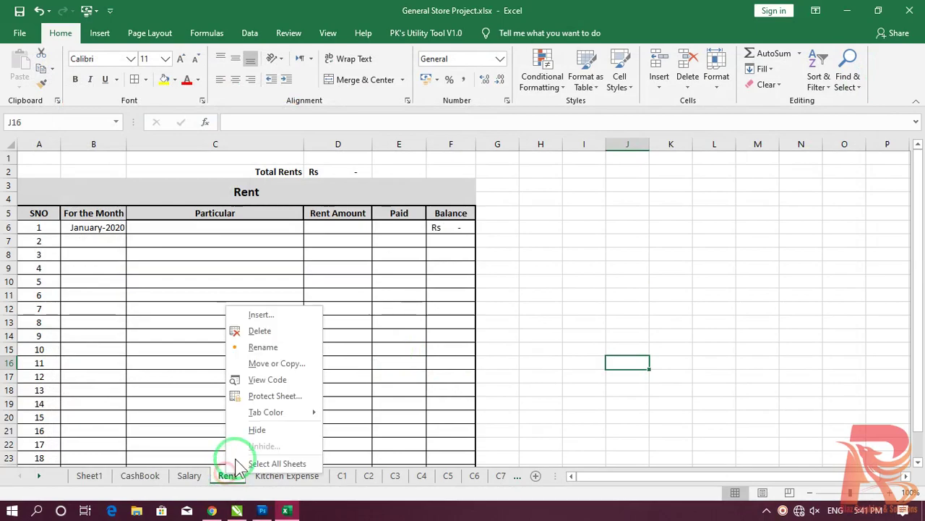
{"action": "left_click", "coordinate": [255, 359]}
{"action": "left_click", "coordinate": [183, 409]}
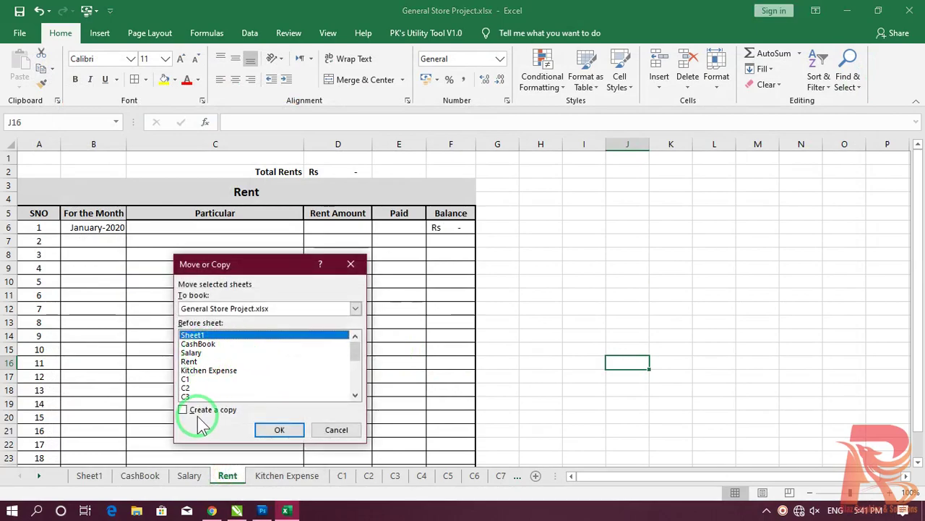
{"action": "left_click", "coordinate": [192, 352]}
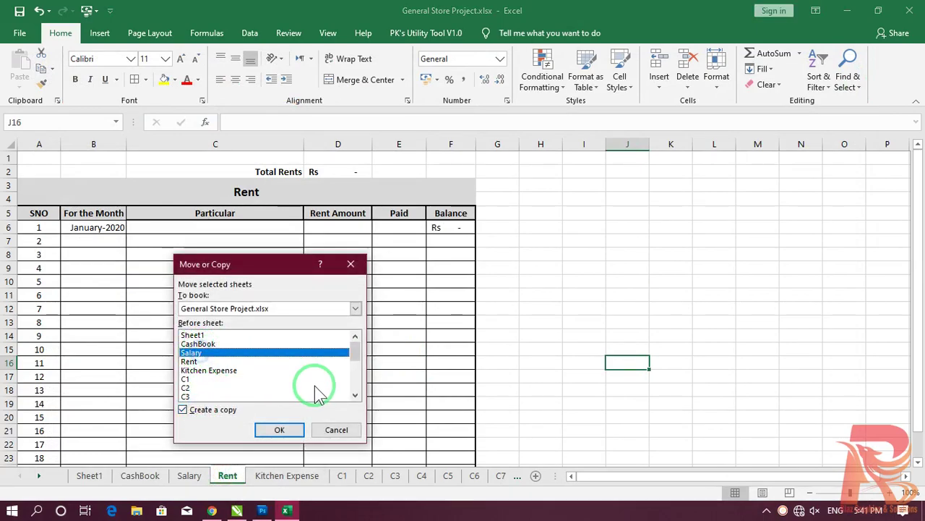
{"action": "left_click", "coordinate": [279, 429]}
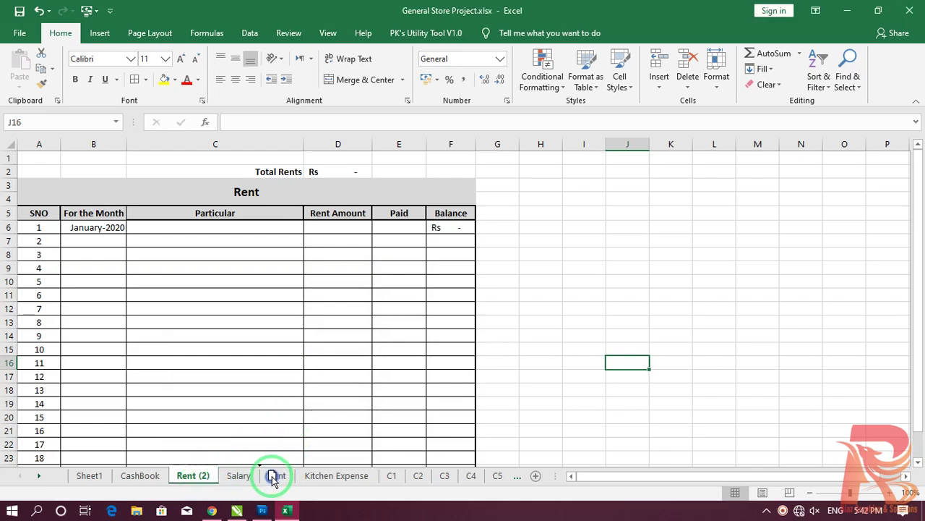
{"action": "left_click_drag", "start_coordinate": [193, 475], "coordinate": [244, 477]}
Step: Rename the copied Rent sheet as Utility
{"action": "type", "text": "Util"}
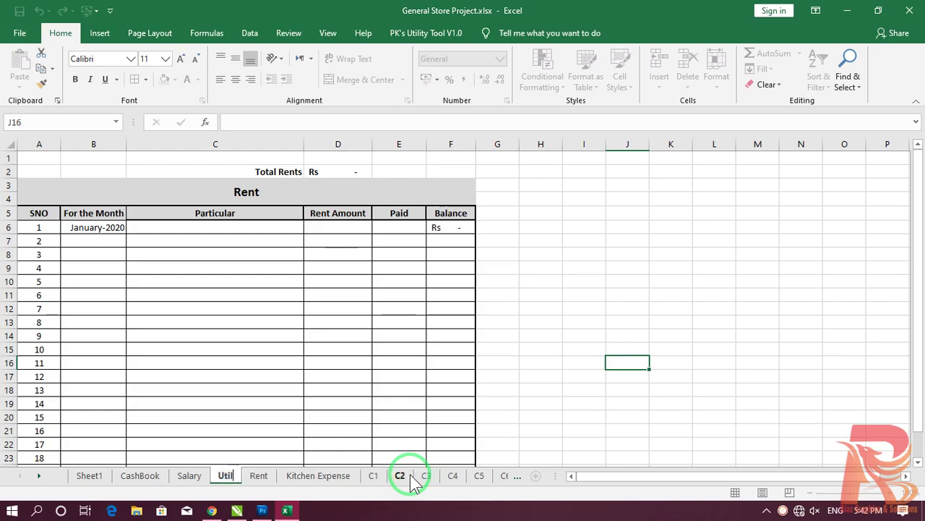
{"action": "type", "text": "ity"}
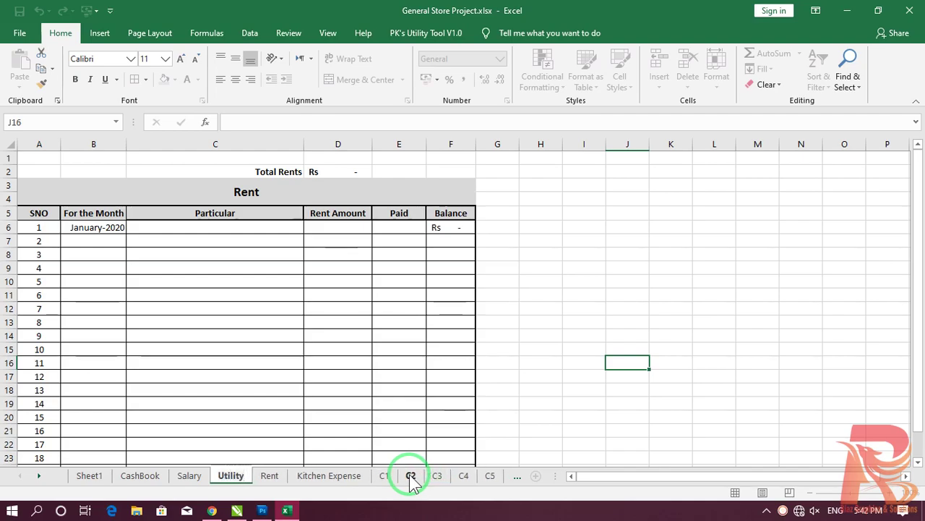
{"action": "key", "text": "Return"}
Step: Change the merged table title on the Utility sheet to "Electricity / Gas Bill"
{"action": "left_click", "coordinate": [252, 190]}
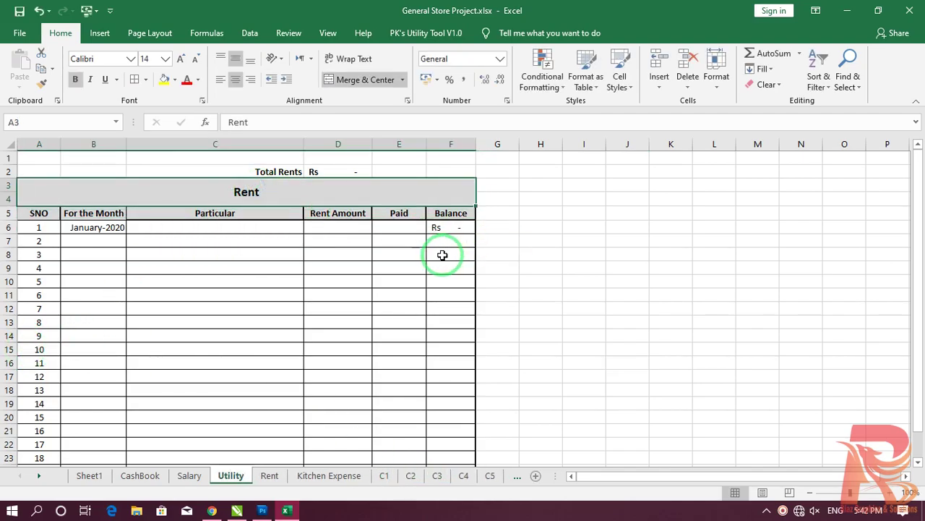
{"action": "type", "text": "Electricity / Gas"}
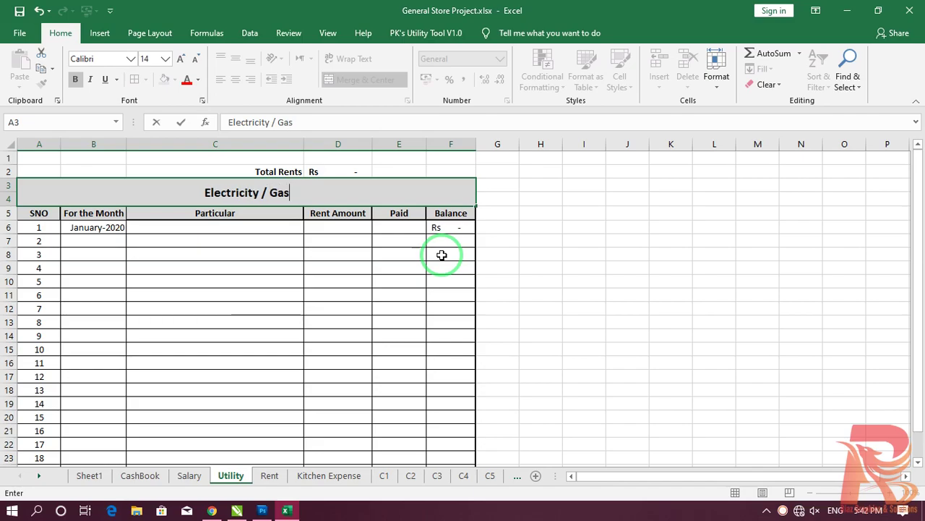
{"action": "type", "text": "Bill Amount"}
{"action": "key", "text": "Return"}
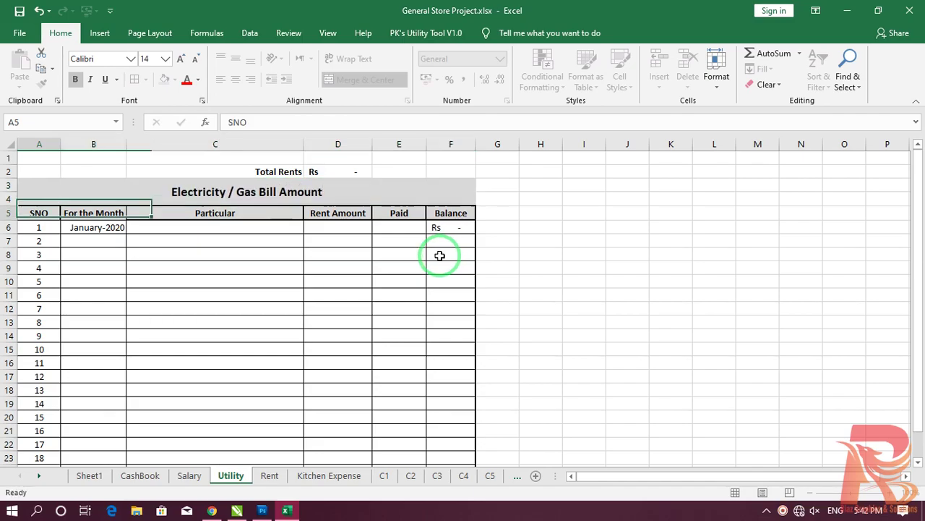
{"action": "key", "text": "Up"}
{"action": "key", "text": "F2"}
{"action": "key", "text": "BackSpace"}
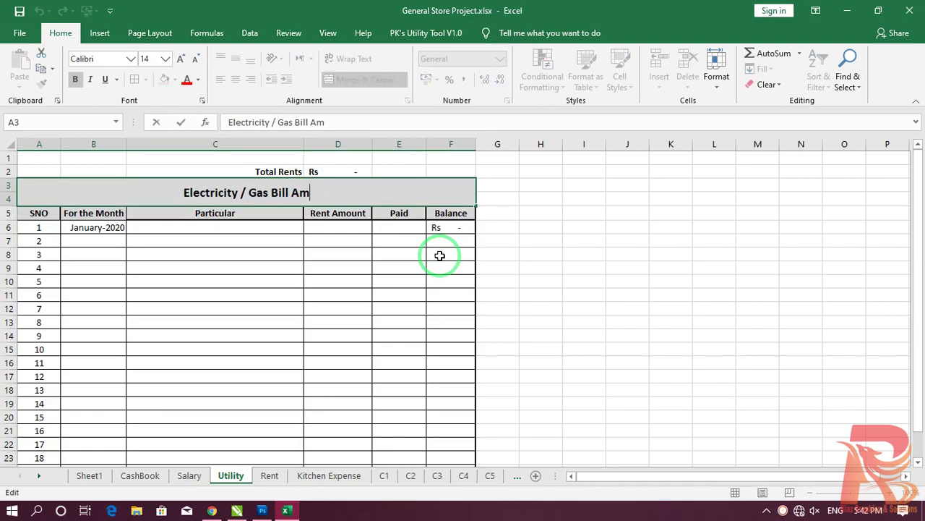
{"action": "key", "text": "Return"}
{"action": "key", "text": "Up"}
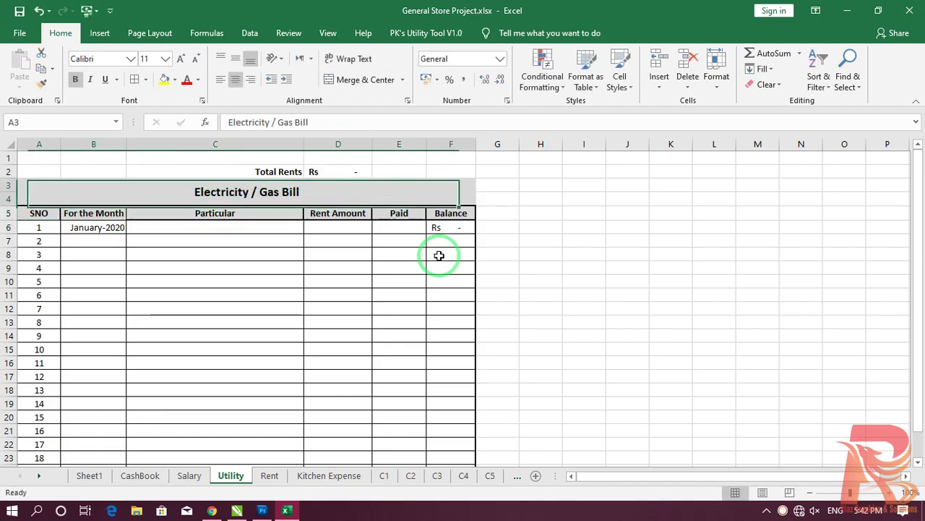
Step: Change the C2 total label on the Utility sheet to "Total Utitlity Amount"
{"action": "key", "text": "Up"}
{"action": "key", "text": "Left"}
{"action": "key", "text": "Left"}
{"action": "key", "text": "Left"}
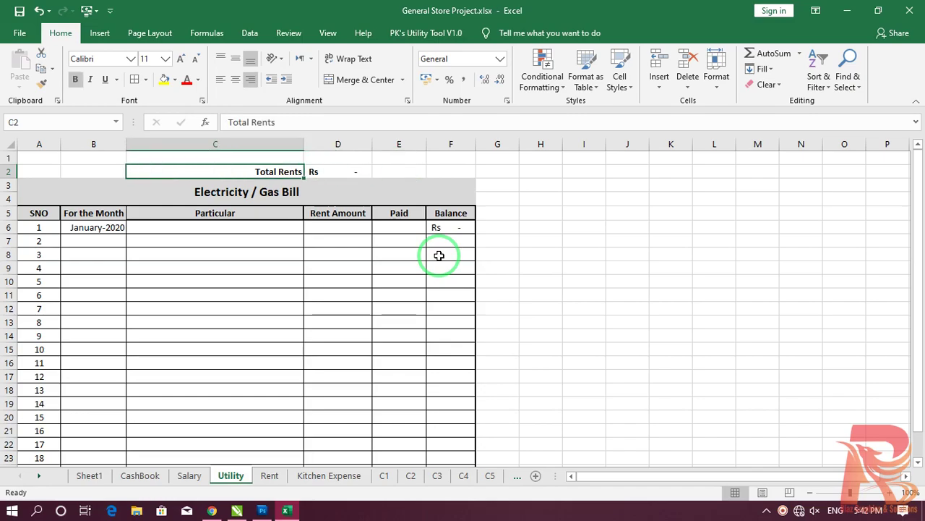
{"action": "type", "text": "Total Utitlity A"}
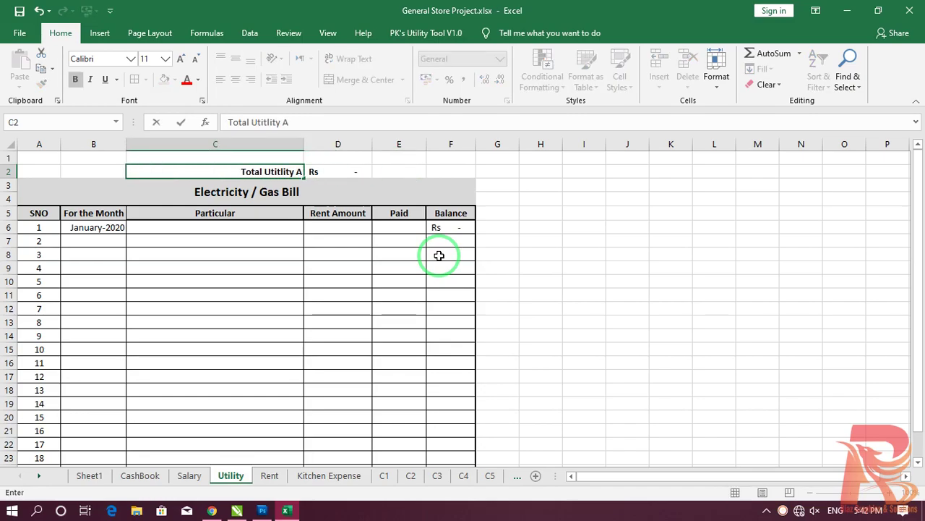
{"action": "type", "text": "mount"}
{"action": "key", "text": "Return"}
Step: Change the D5 heading on the Utility sheet to "Utitltiy Amount"
{"action": "key", "text": "Down"}
{"action": "key", "text": "Left"}
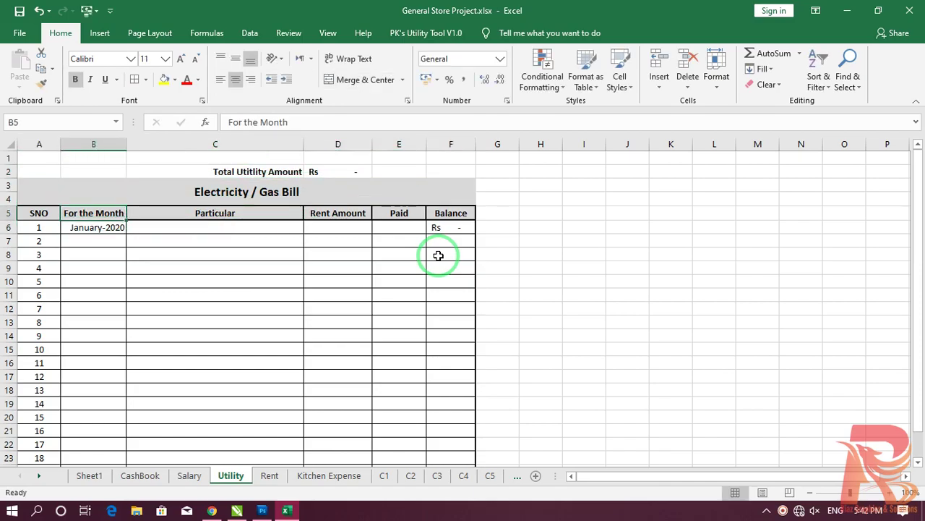
{"action": "key", "text": "ctrl+c"}
{"action": "key", "text": "Right"}
{"action": "key", "text": "Right"}
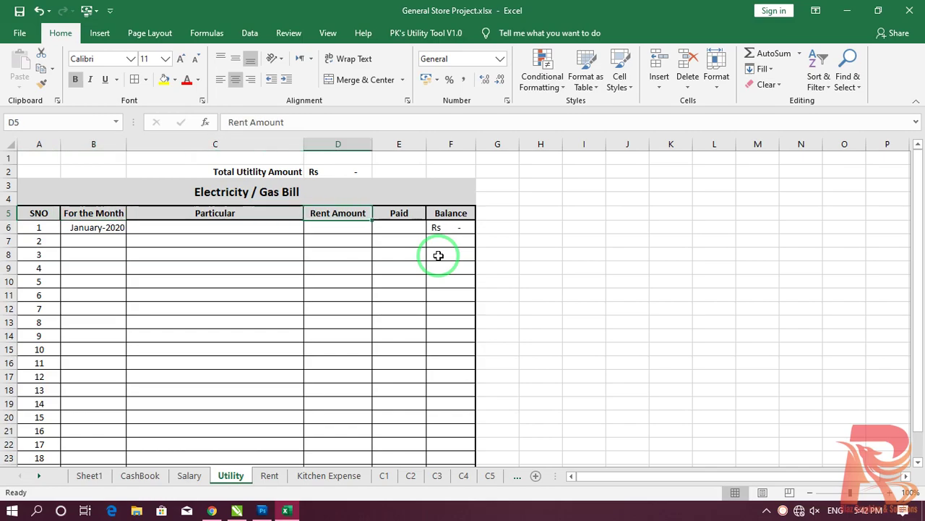
{"action": "type", "text": "Utitlity"}
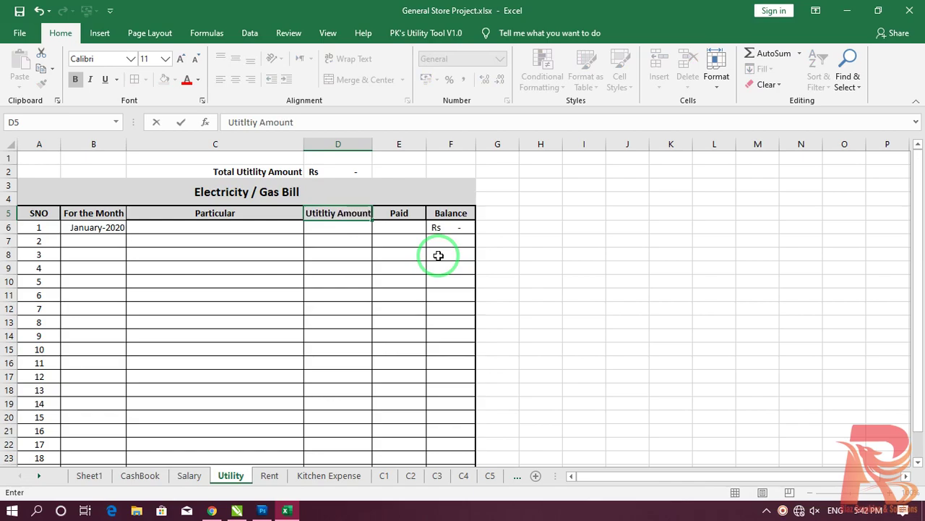
{"action": "key", "text": "Return"}
{"action": "key", "text": "Up"}
{"action": "key", "text": "Right"}
{"action": "key", "text": "Left"}
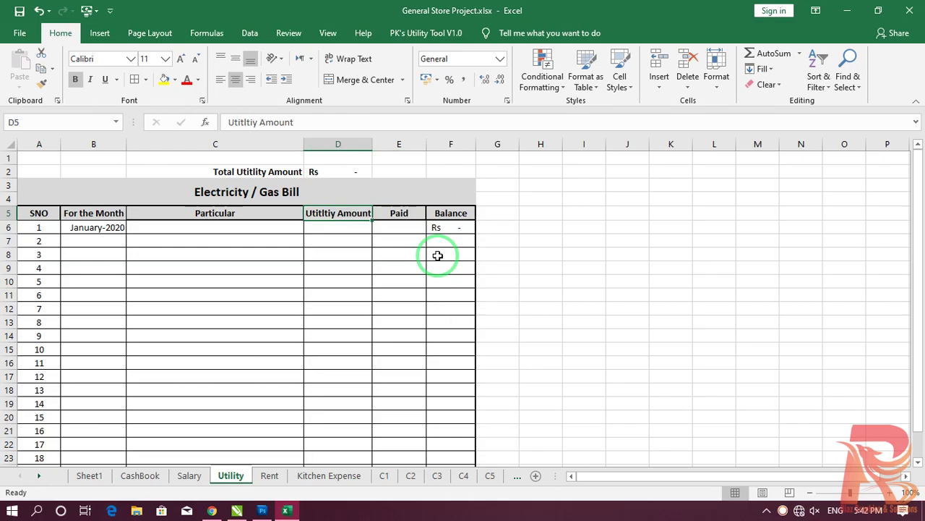
Step: Set the D5 heading on the Utility sheet to "Type"
{"action": "key", "text": "Left"}
{"action": "key", "text": "Left"}
{"action": "key", "text": "Right"}
{"action": "key", "text": "Right"}
{"action": "type", "text": "Type"}
{"action": "key", "text": "Return"}
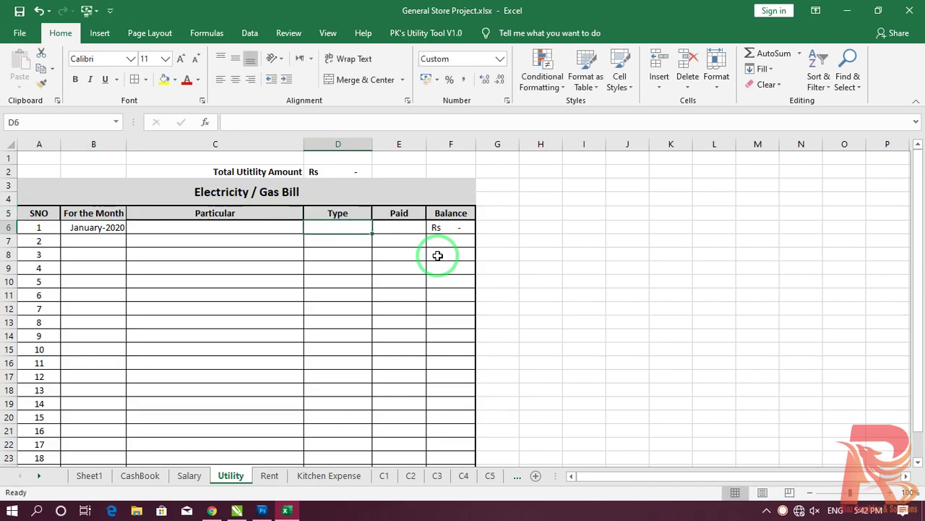
Step: Change the E5 heading on the Utility sheet to "Amount"
{"action": "key", "text": "Up"}
{"action": "key", "text": "Right"}
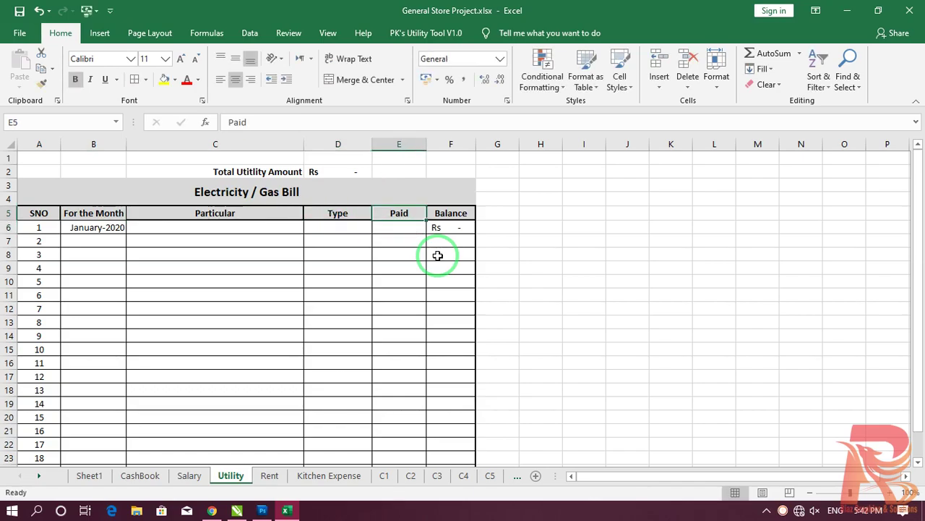
{"action": "type", "text": "A"}
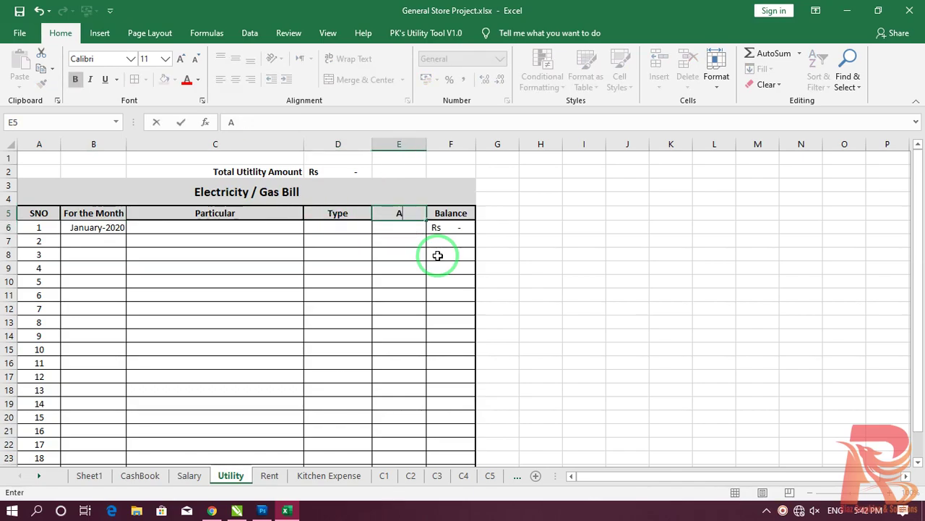
{"action": "key", "text": "Return"}
Step: Delete the Balance column (column F) from the Utility sheet
{"action": "key", "text": "Up"}
{"action": "key", "text": "Right"}
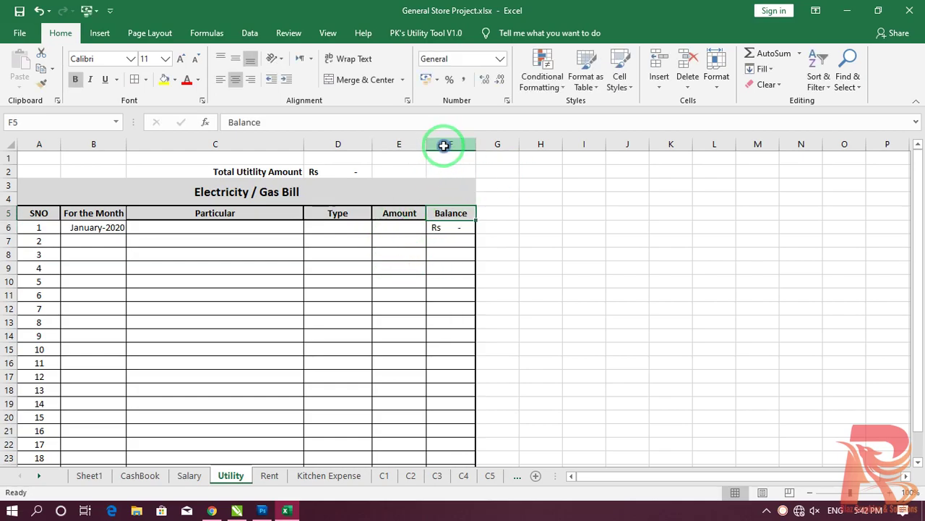
{"action": "right_click", "coordinate": [444, 145]}
{"action": "left_click", "coordinate": [499, 257]}
{"action": "left_click", "coordinate": [664, 308]}
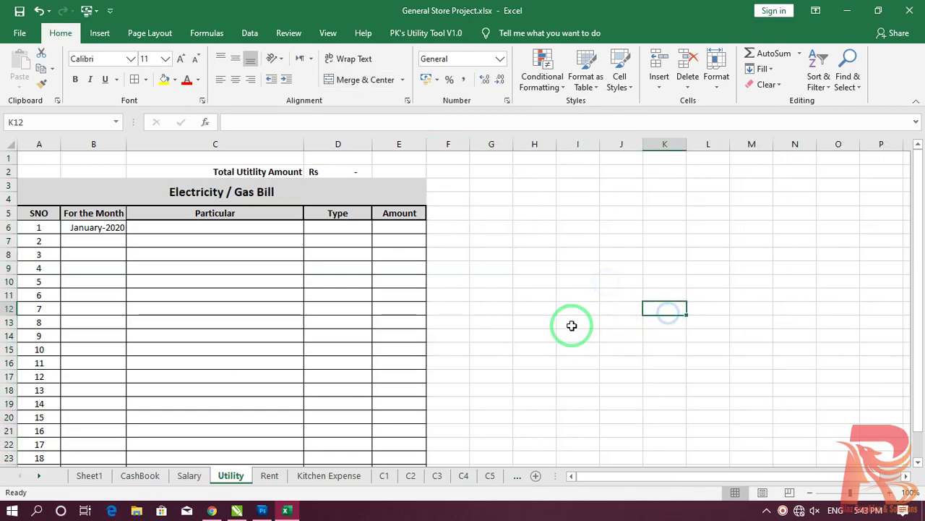
Step: Add list data validation with the source "Electricity, Gas" to the Type cells D6:D25 on the Utility sheet
{"action": "left_click_drag", "start_coordinate": [343, 234], "coordinate": [339, 440]}
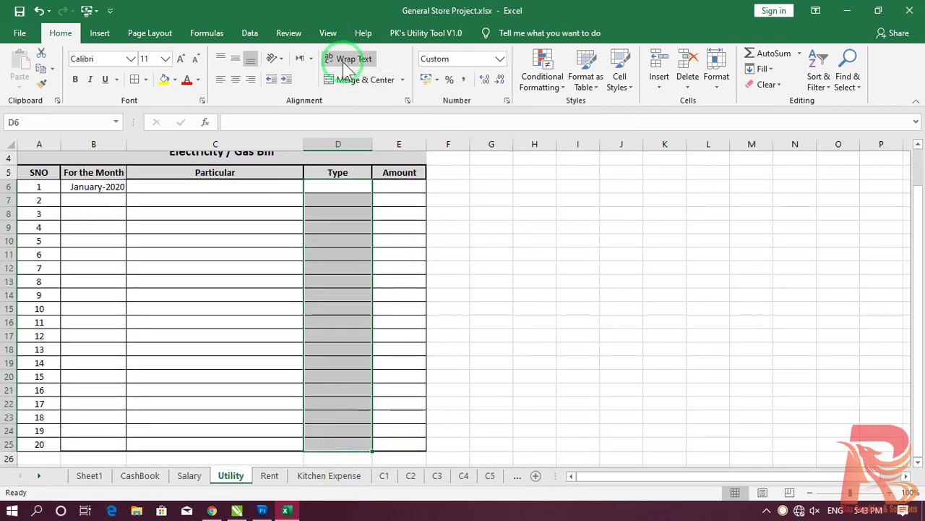
{"action": "left_click", "coordinate": [253, 35]}
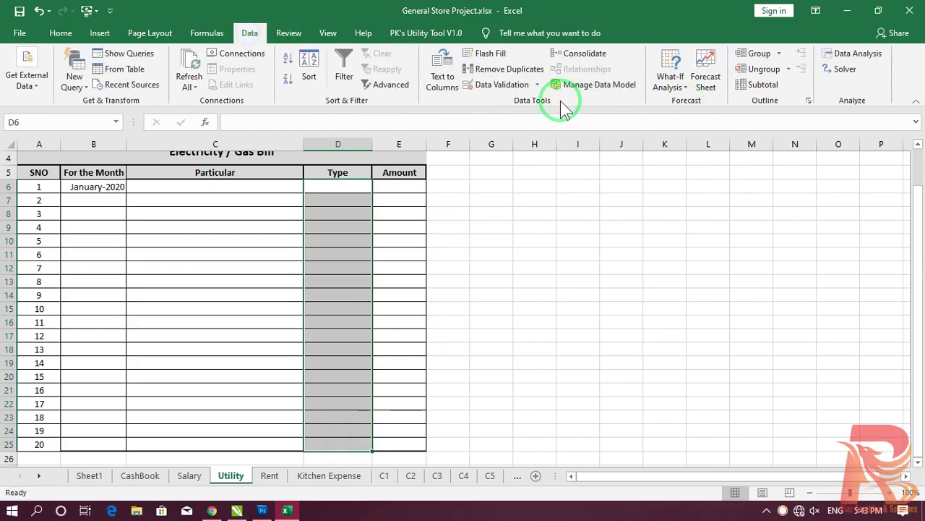
{"action": "left_click", "coordinate": [541, 84]}
{"action": "left_click", "coordinate": [513, 99]}
{"action": "left_click", "coordinate": [376, 163]}
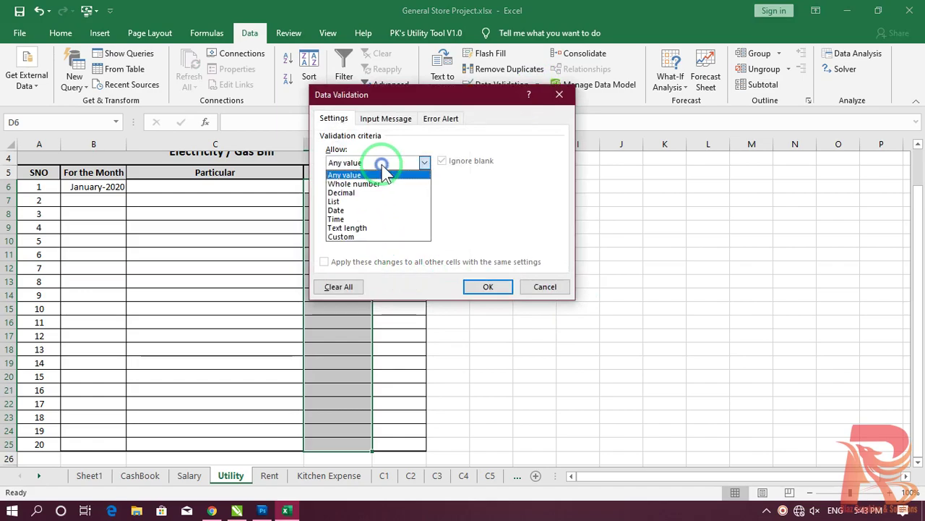
{"action": "left_click", "coordinate": [368, 193]}
{"action": "left_click", "coordinate": [376, 216]}
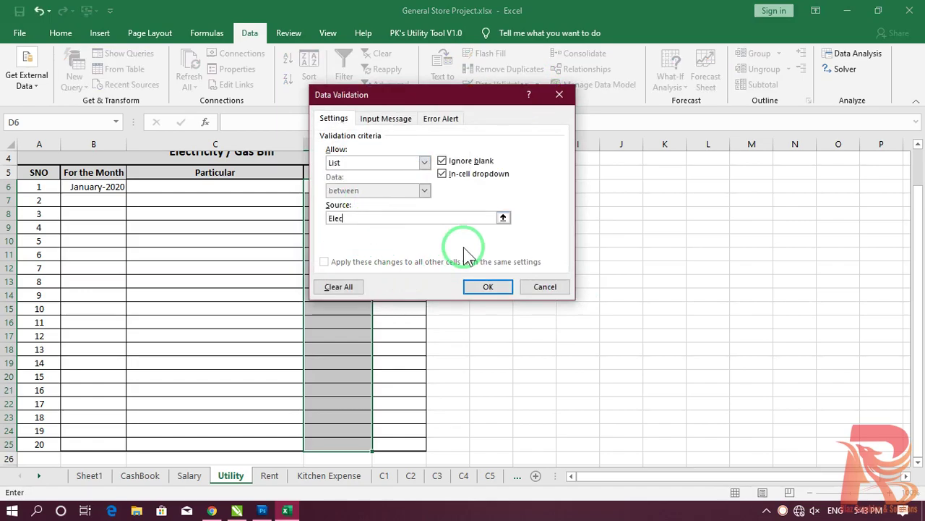
{"action": "type", "text": "Electricy+"}
{"action": "left_click", "coordinate": [244, 205]}
{"action": "scroll", "coordinate": [243, 209], "scroll_direction": "up", "scroll_amount": 1}
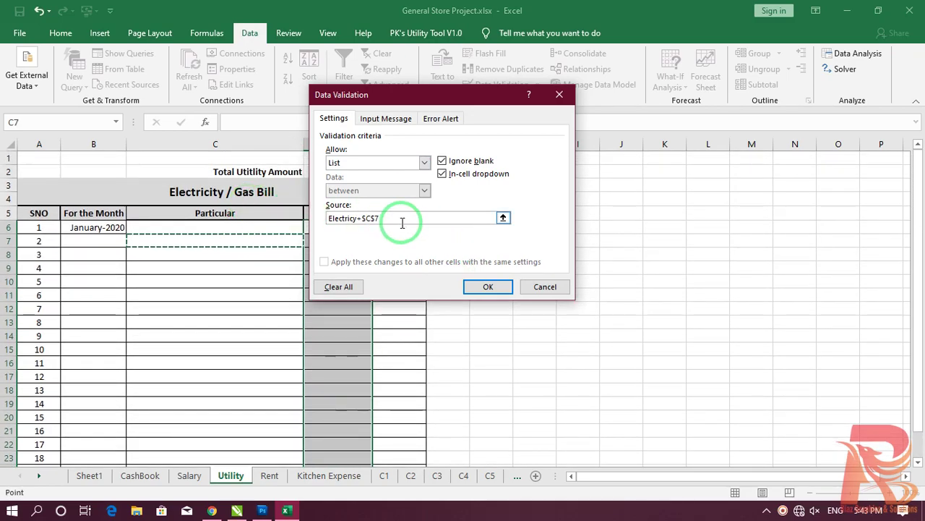
{"action": "left_click", "coordinate": [406, 230]}
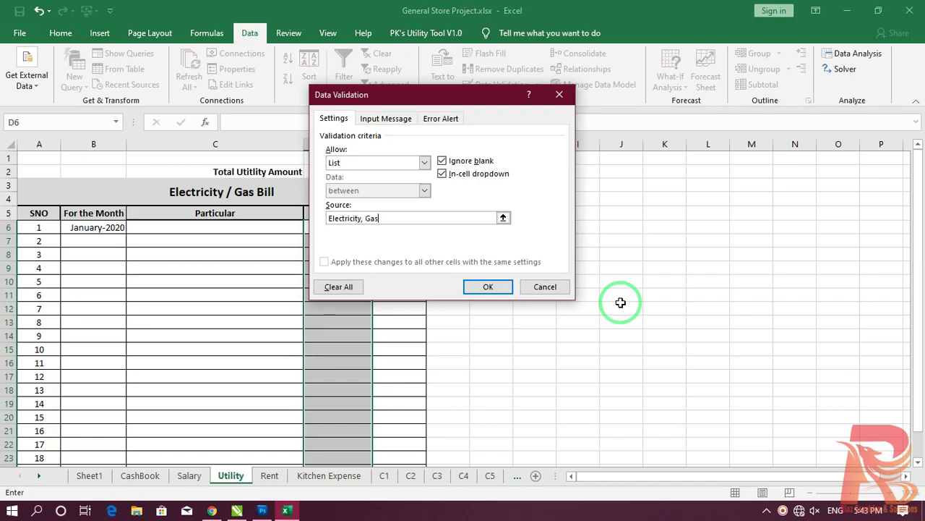
{"action": "key", "text": "Return"}
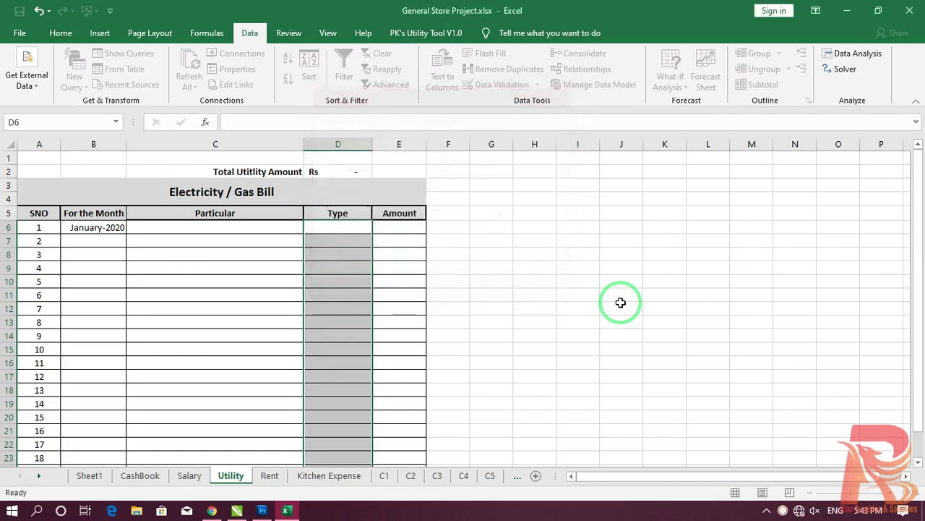
Step: Test the Type dropdown on the Utility sheet by choosing Electricity in D6
{"action": "left_click", "coordinate": [691, 309]}
{"action": "left_click", "coordinate": [321, 223]}
{"action": "left_click", "coordinate": [377, 227]}
{"action": "left_click", "coordinate": [346, 240]}
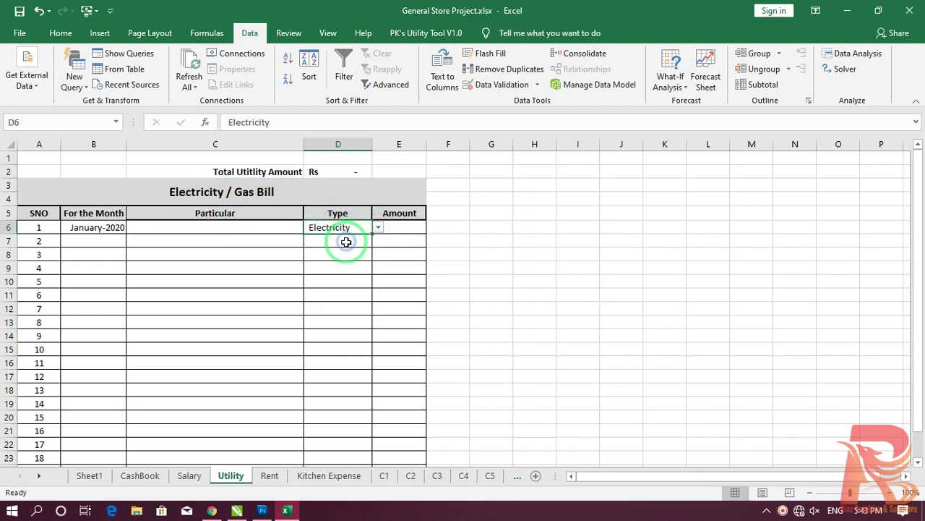
{"action": "left_click", "coordinate": [347, 246]}
{"action": "left_click", "coordinate": [377, 227]}
{"action": "left_click", "coordinate": [344, 238]}
{"action": "left_click", "coordinate": [521, 277]}
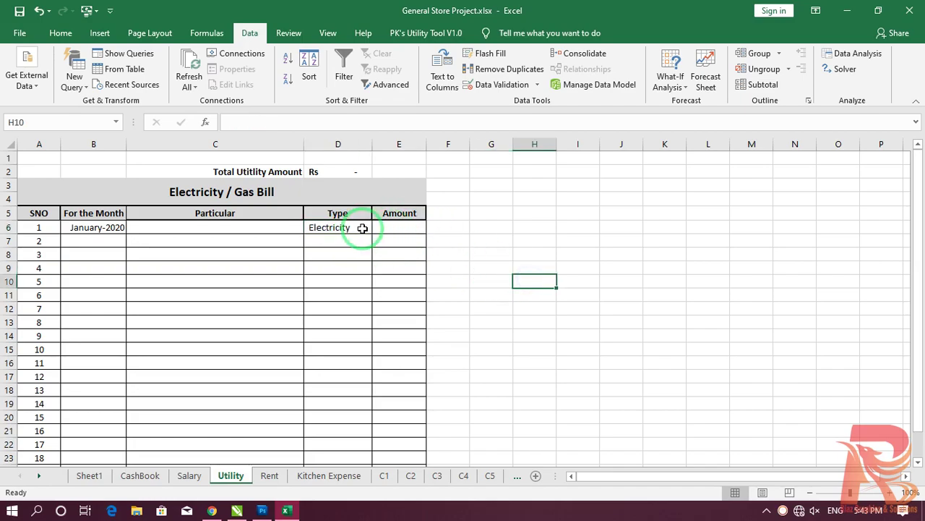
Step: Format the Amount cells E6:E25 on the Utility sheet as Accounting and widen column E slightly
{"action": "left_click", "coordinate": [408, 231]}
{"action": "left_click_drag", "start_coordinate": [409, 237], "coordinate": [393, 444]}
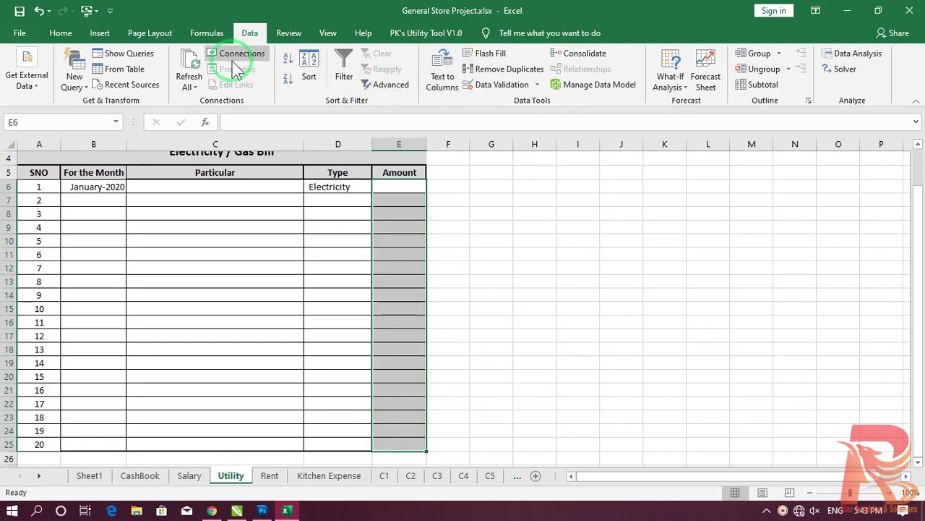
{"action": "left_click", "coordinate": [60, 32]}
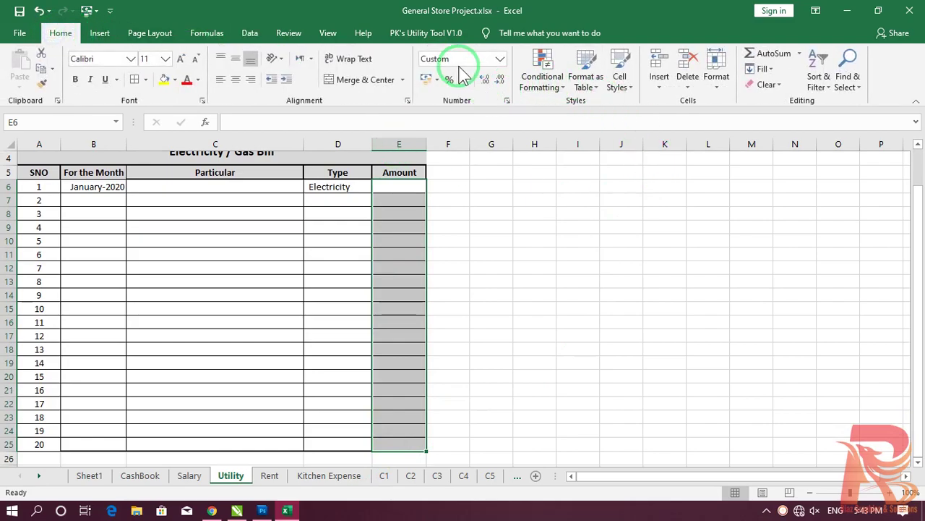
{"action": "left_click", "coordinate": [437, 79]}
{"action": "left_click", "coordinate": [455, 102]}
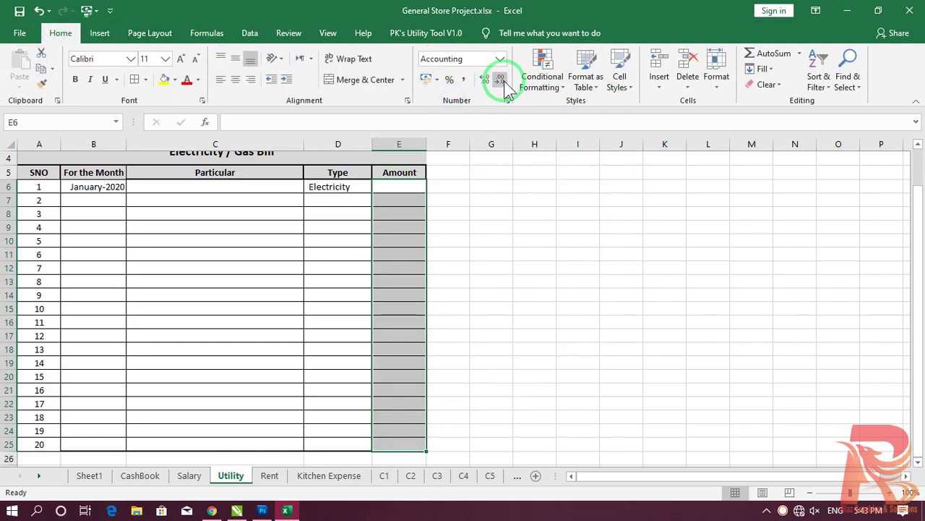
{"action": "left_click", "coordinate": [534, 200]}
{"action": "left_click_drag", "start_coordinate": [429, 149], "coordinate": [438, 148]}
{"action": "left_click", "coordinate": [503, 240]}
{"action": "scroll", "coordinate": [359, 263], "scroll_direction": "up", "scroll_amount": 1}
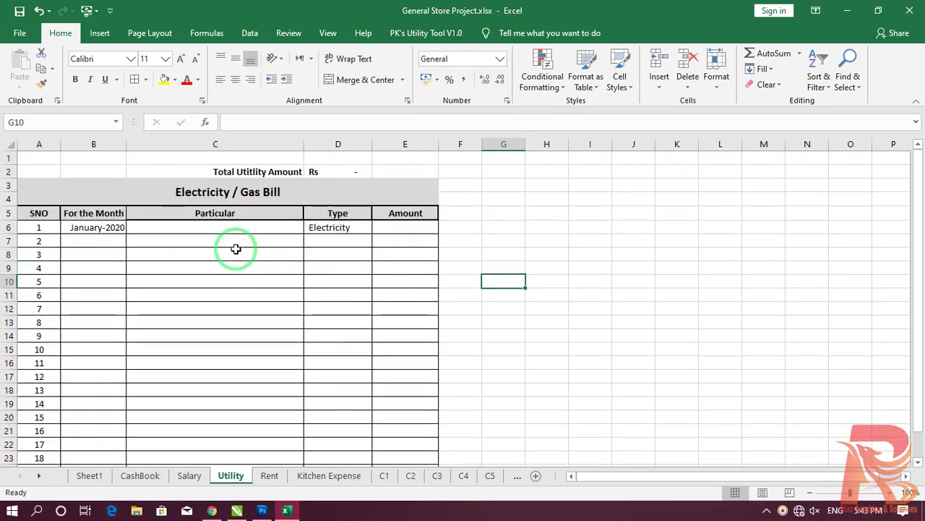
Step: Edit the SUBTOTAL formula in D2 so its range refers to the Amount column, starting at E6, instead of the Type column
{"action": "left_click", "coordinate": [351, 171]}
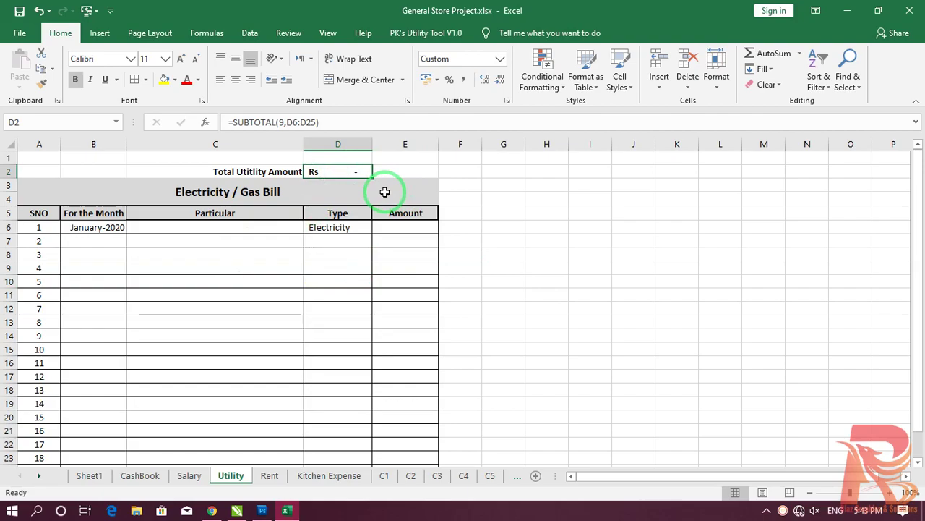
{"action": "key", "text": "F2"}
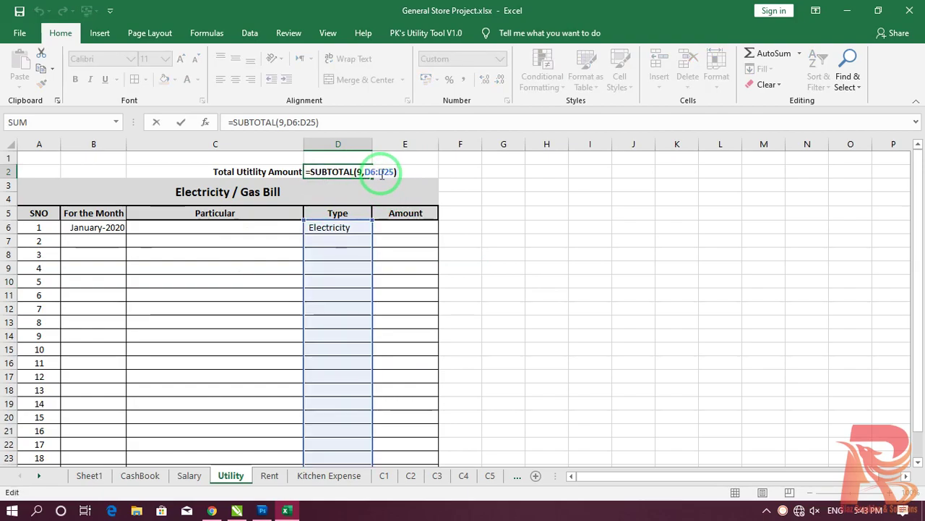
{"action": "left_click", "coordinate": [366, 171]}
{"action": "key", "text": "Delete"}
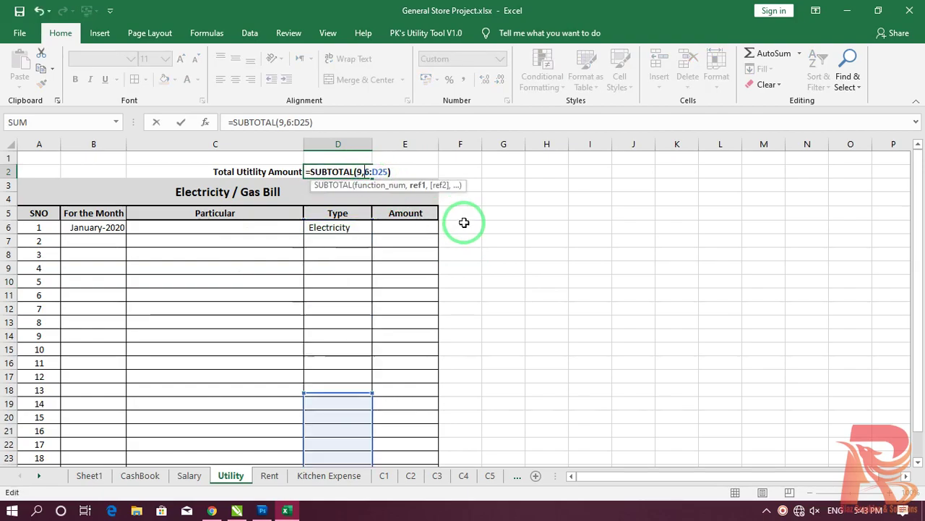
{"action": "type", "text": "e"}
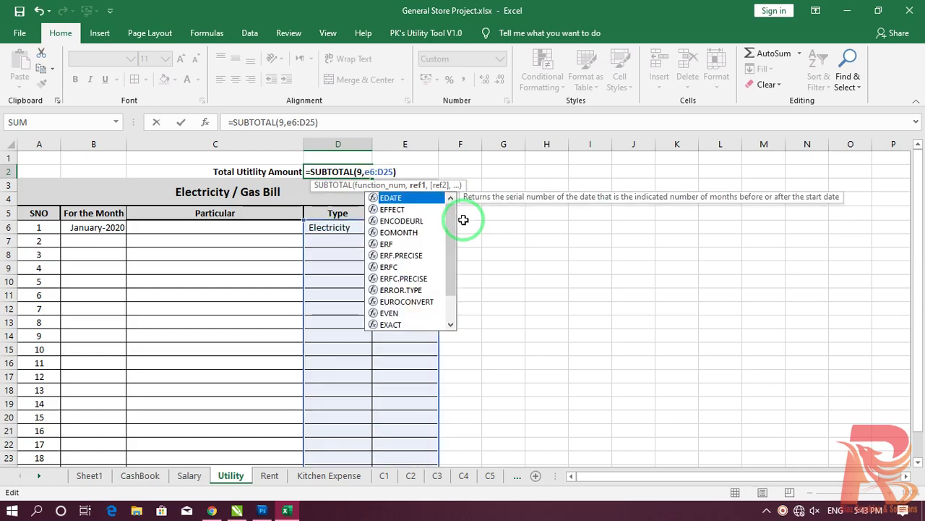
{"action": "left_click", "coordinate": [383, 172]}
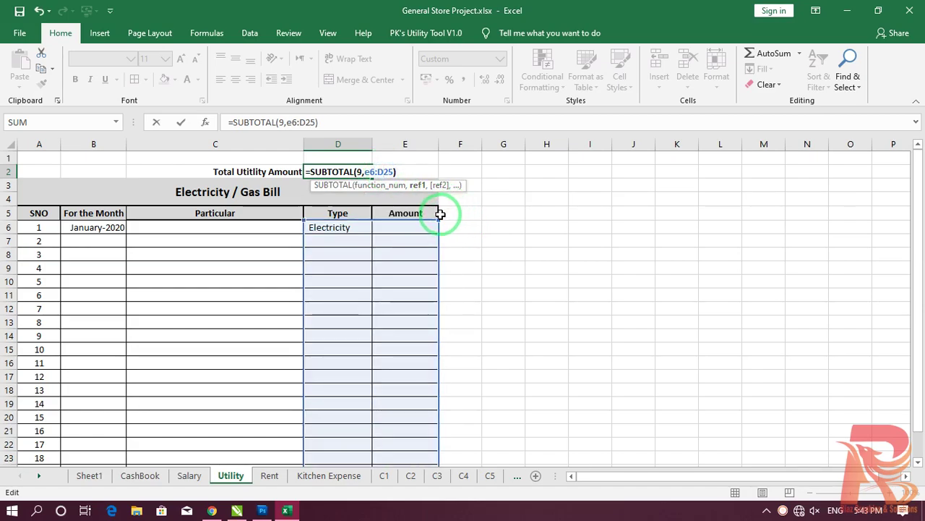
{"action": "key", "text": "Return"}
{"action": "key", "text": "Up"}
{"action": "scroll", "coordinate": [417, 266], "scroll_direction": "down", "scroll_amount": 1}
{"action": "scroll", "coordinate": [417, 265], "scroll_direction": "down", "scroll_amount": 4}
{"action": "scroll", "coordinate": [417, 268], "scroll_direction": "up", "scroll_amount": 4}
Step: Clear the sample type in D6 and the sample month in B6 on the Utility sheet
{"action": "left_click", "coordinate": [631, 321]}
{"action": "left_click_drag", "start_coordinate": [372, 227], "coordinate": [161, 224]}
{"action": "left_click", "coordinate": [225, 265]}
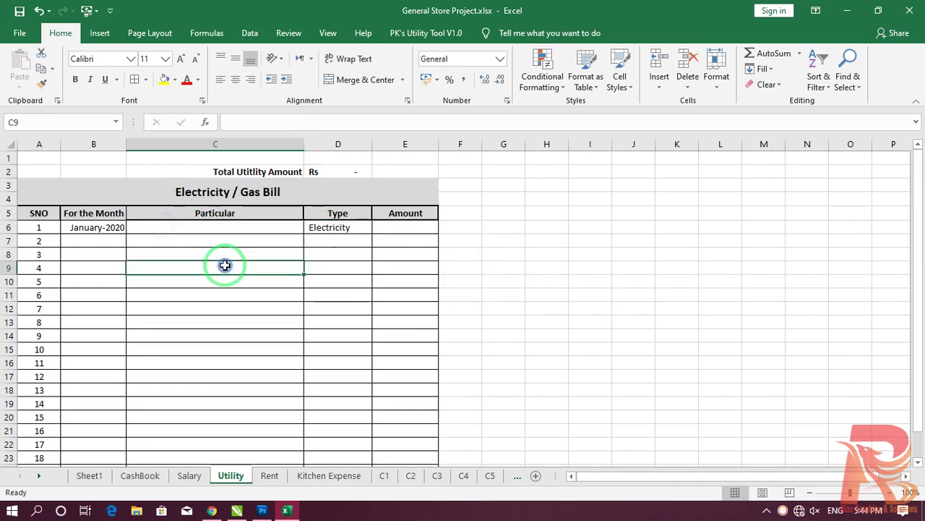
{"action": "left_click", "coordinate": [325, 228]}
{"action": "key", "text": "Delete"}
{"action": "left_click", "coordinate": [105, 226]}
{"action": "key", "text": "Delete"}
{"action": "left_click", "coordinate": [510, 359]}
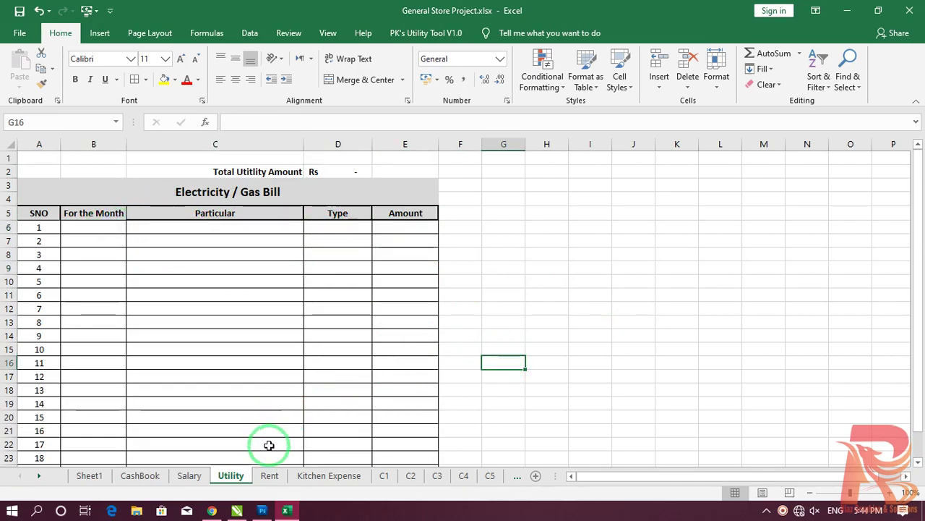
Step: Clear the sample entry in B6:E6 on the Salary sheet, keeping the Balance formula
{"action": "left_click", "coordinate": [189, 476]}
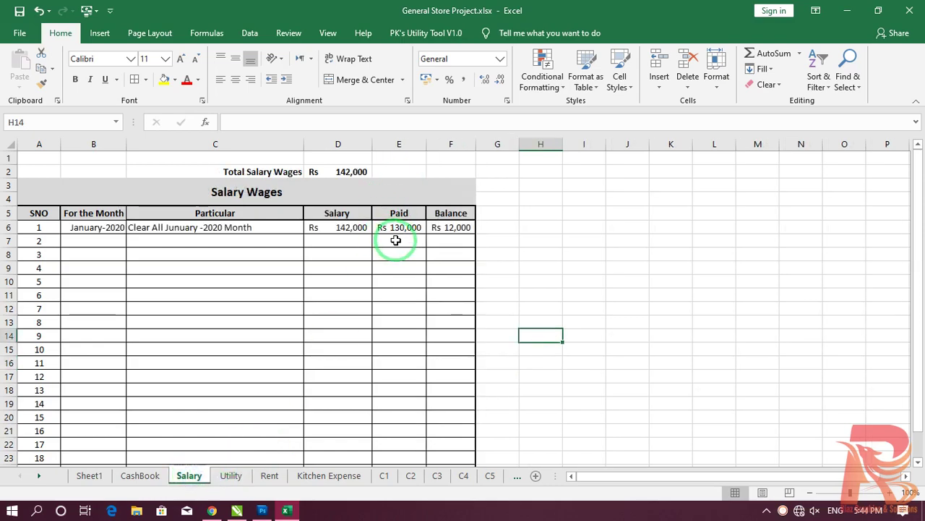
{"action": "left_click_drag", "start_coordinate": [410, 227], "coordinate": [116, 229]}
{"action": "key", "text": "Delete"}
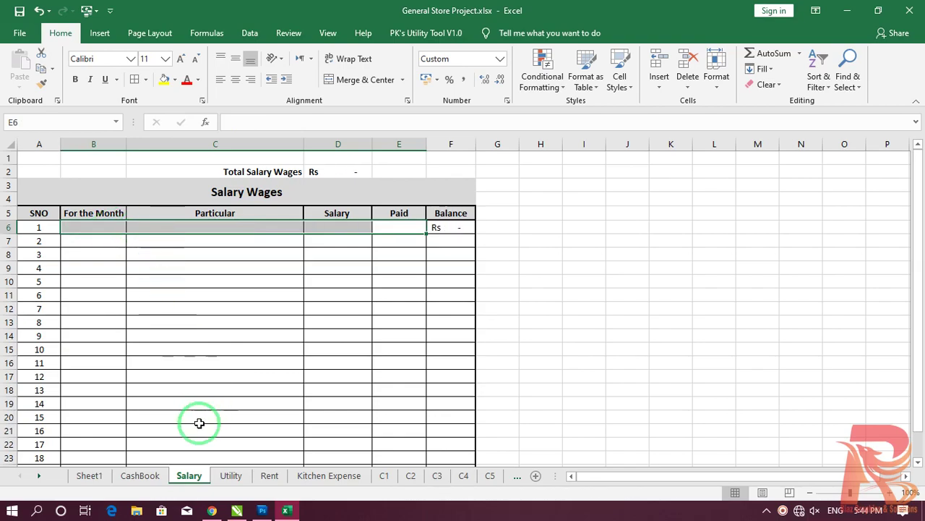
Step: Clear all sample payment entries in F6:I8 and the opening balance receipt in row 6 of the CashBook sheet
{"action": "left_click", "coordinate": [139, 475]}
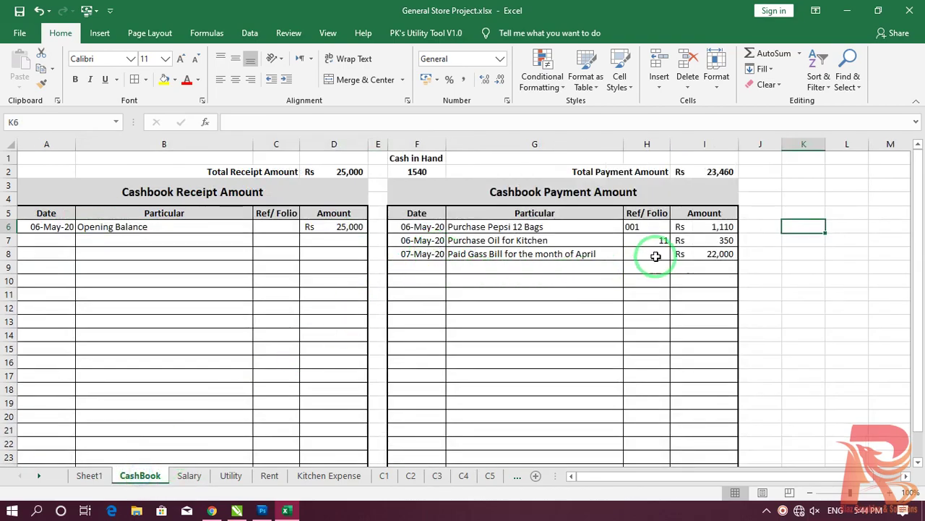
{"action": "left_click_drag", "start_coordinate": [661, 254], "coordinate": [433, 224]}
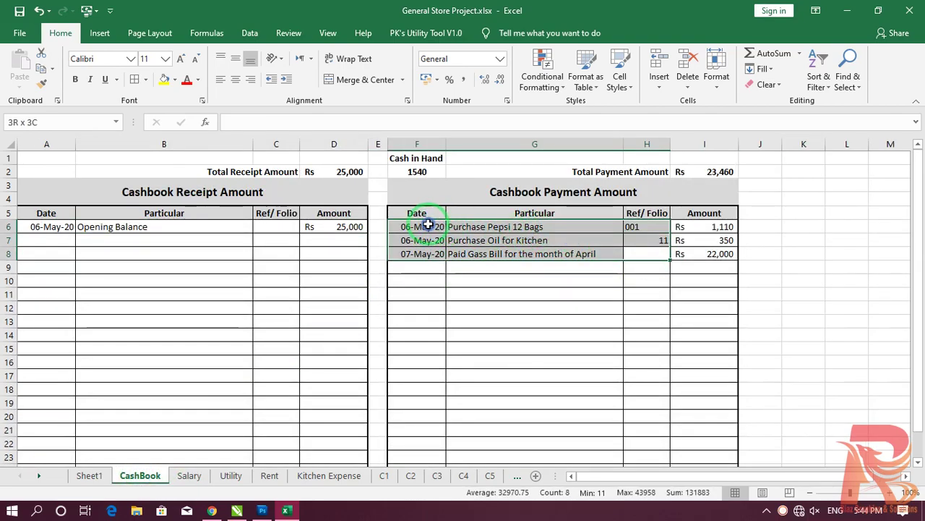
{"action": "key", "text": "Delete"}
{"action": "left_click_drag", "start_coordinate": [713, 253], "coordinate": [661, 222]}
{"action": "key", "text": "Delete"}
{"action": "left_click_drag", "start_coordinate": [315, 225], "coordinate": [45, 226]}
{"action": "key", "text": "Delete"}
{"action": "left_click", "coordinate": [185, 309]}
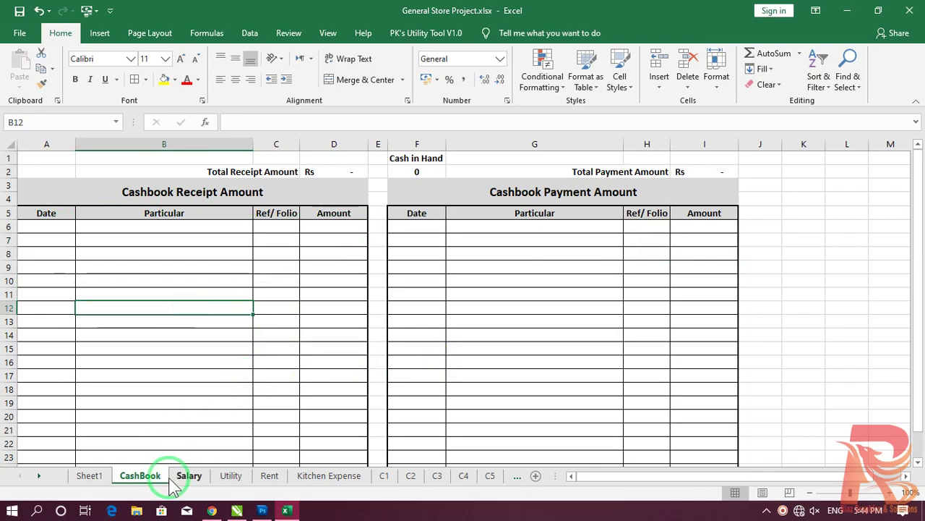
Step: Clear the sample month in B6 on the Rent sheet
{"action": "left_click", "coordinate": [200, 479]}
{"action": "left_click", "coordinate": [230, 482]}
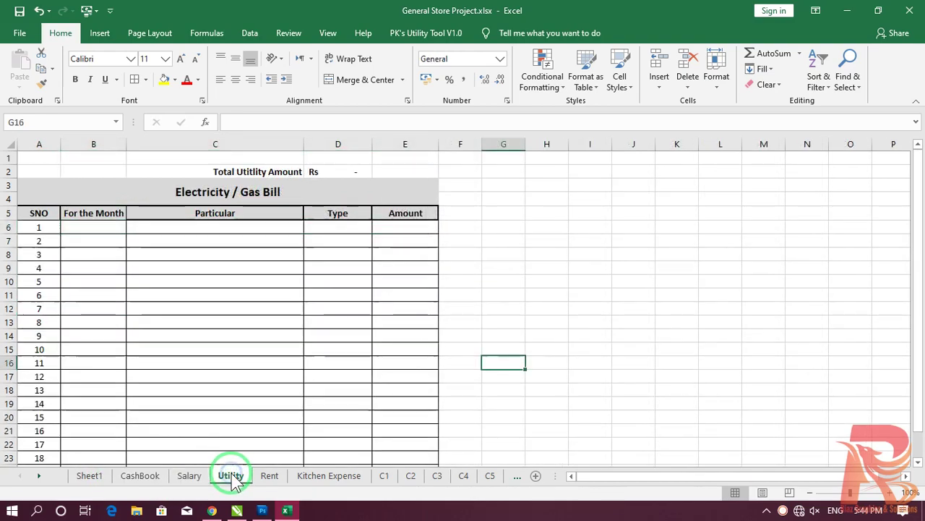
{"action": "left_click", "coordinate": [270, 478]}
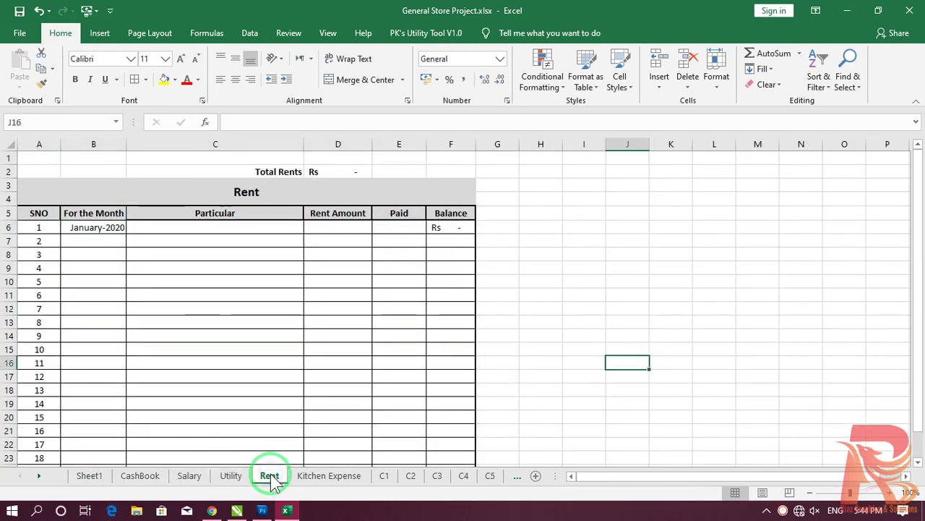
{"action": "left_click", "coordinate": [107, 227]}
{"action": "key", "text": "Delete"}
Step: Check the Kitchen Expense and C1 sheets for leftover sample data, and permanently delete Sheet1 from the workbook
{"action": "left_click", "coordinate": [322, 478]}
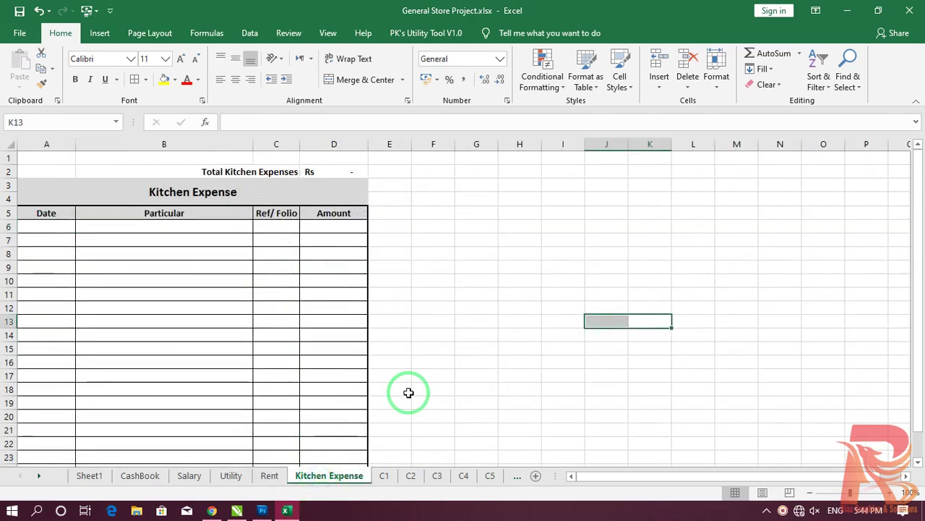
{"action": "left_click", "coordinate": [386, 482]}
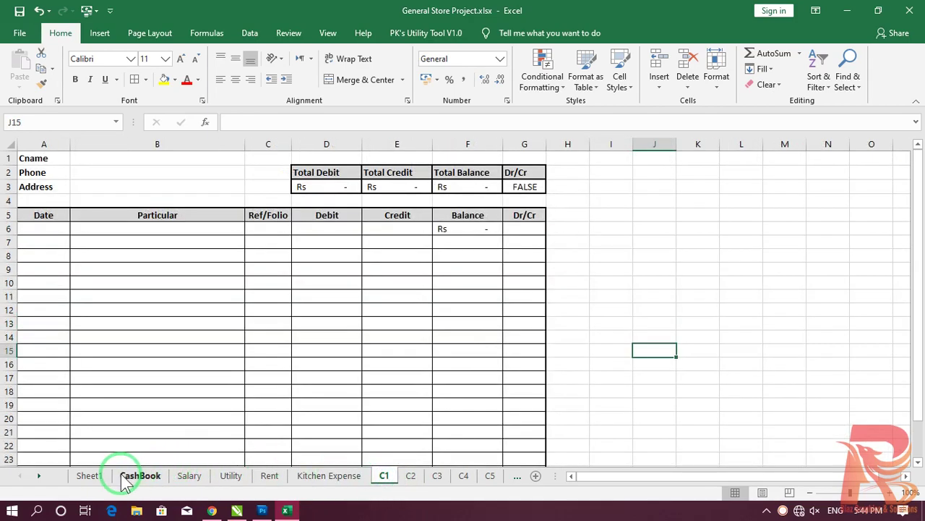
{"action": "left_click", "coordinate": [97, 478]}
{"action": "left_click", "coordinate": [154, 305]}
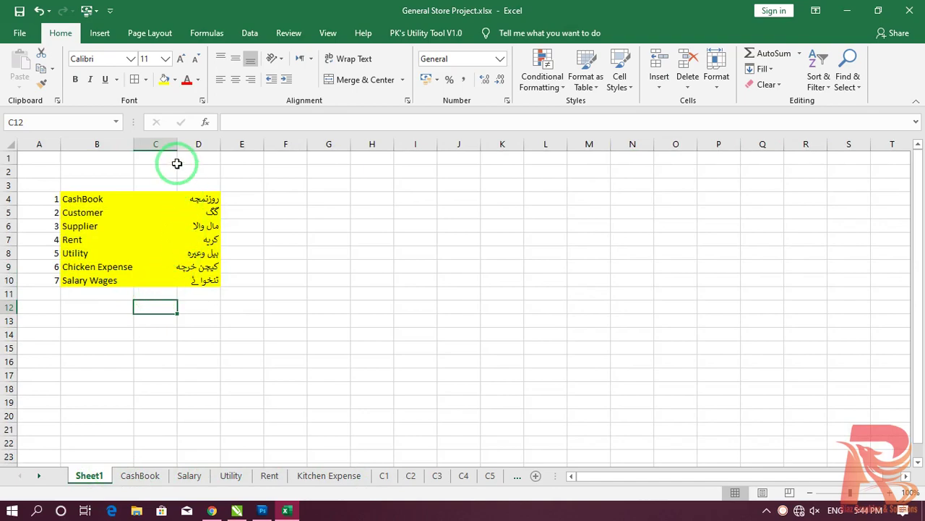
{"action": "right_click", "coordinate": [89, 478]}
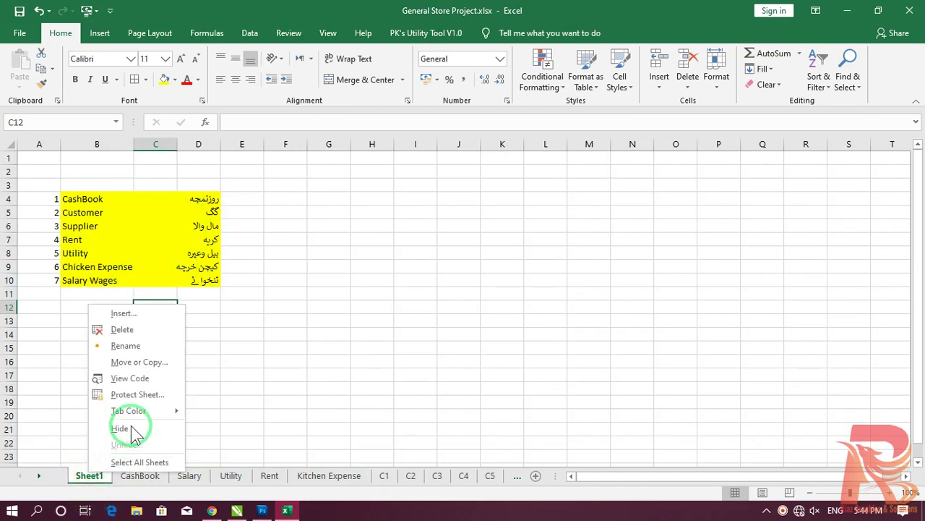
{"action": "left_click", "coordinate": [148, 330]}
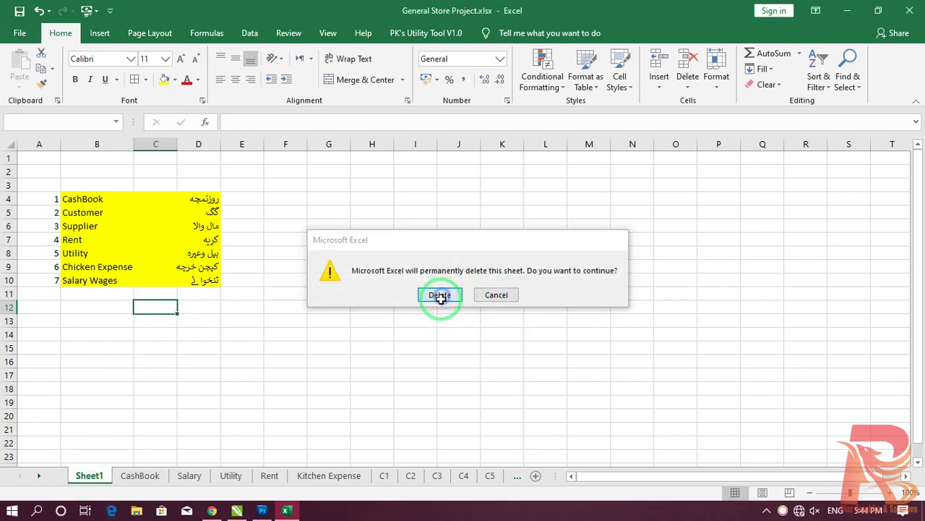
{"action": "left_click", "coordinate": [438, 294]}
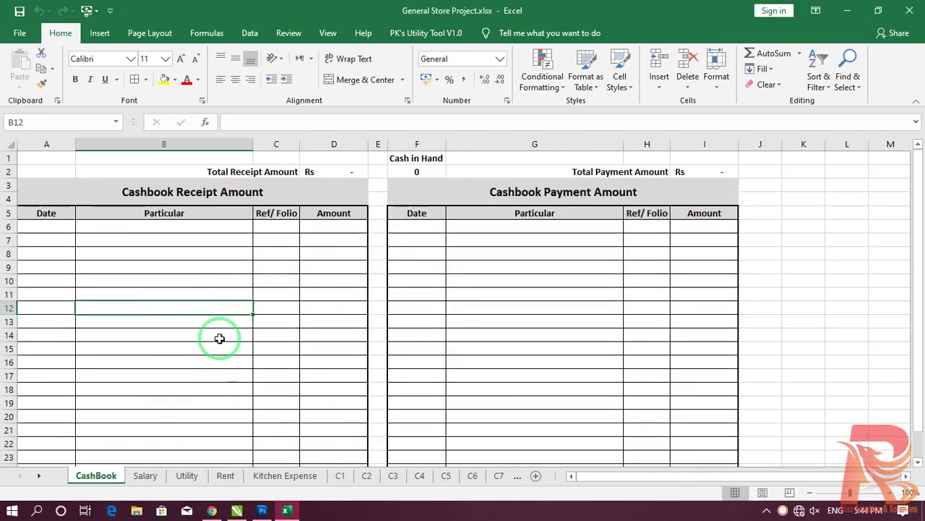
Step: Look over the emptied CashBook sheet and save the workbook
{"action": "scroll", "coordinate": [220, 339], "scroll_direction": "down", "scroll_amount": 5}
{"action": "scroll", "coordinate": [238, 326], "scroll_direction": "up", "scroll_amount": 6}
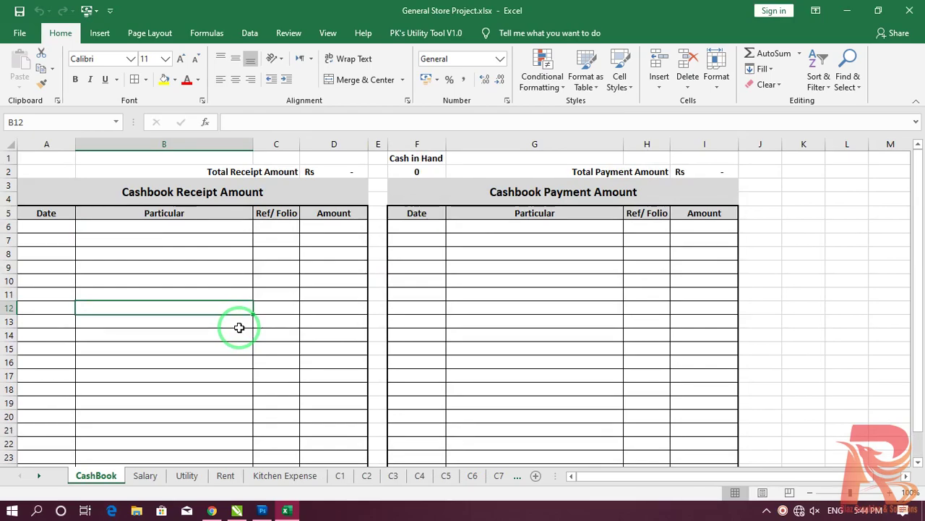
{"action": "left_click", "coordinate": [17, 11]}
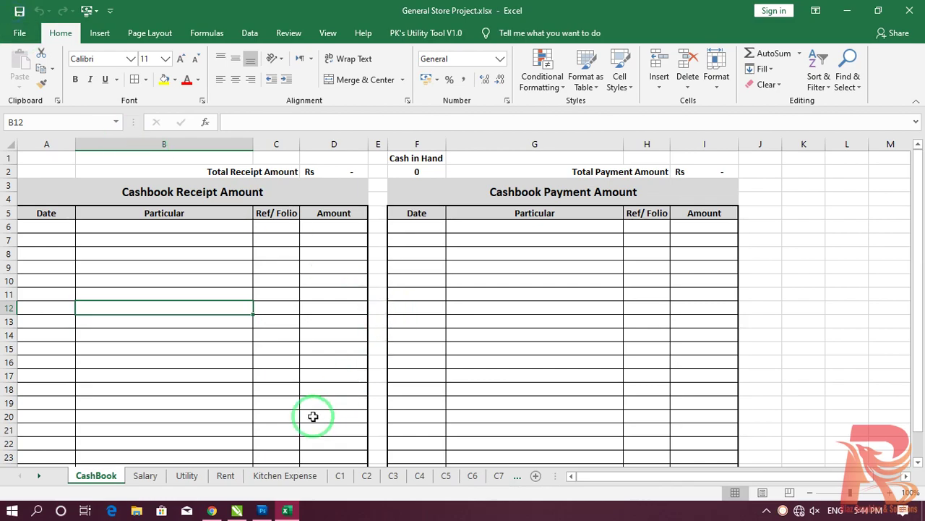